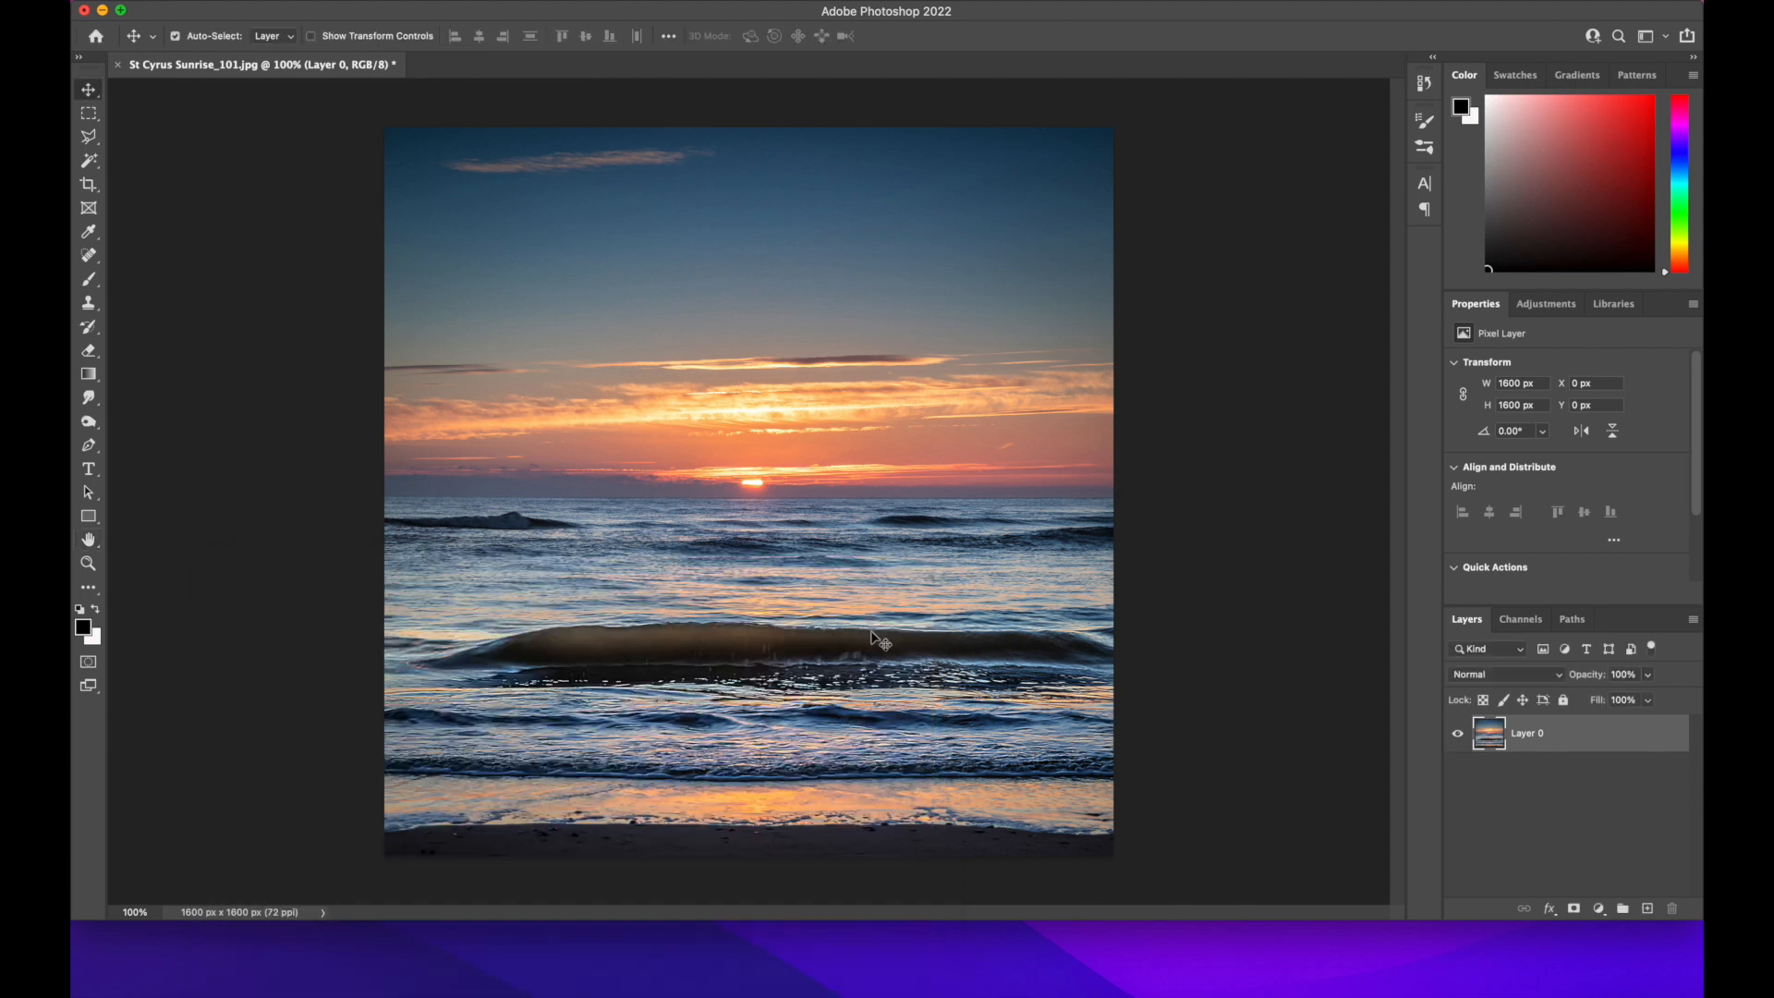
Convert Layer 0 to a smart object and apply a Mezzotint filter of type Medium Strokes
{"action": "right_click", "coordinate": [1593, 733]}
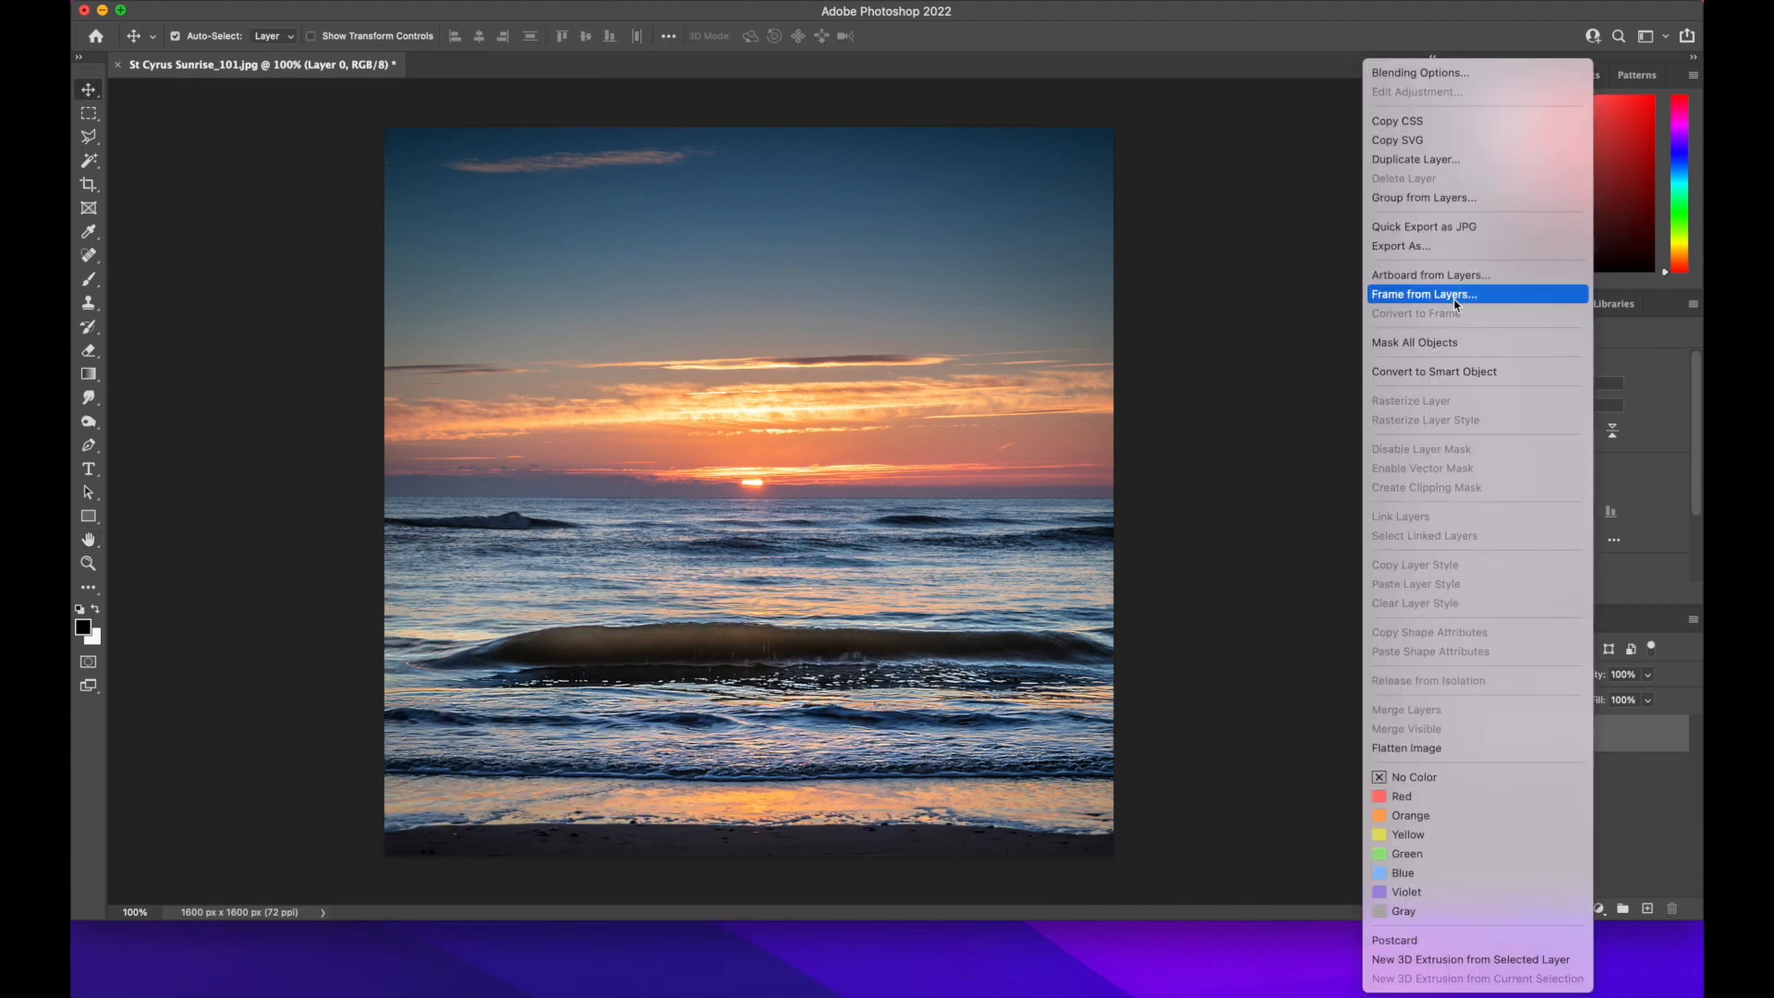
{"action": "left_click", "coordinate": [1435, 372]}
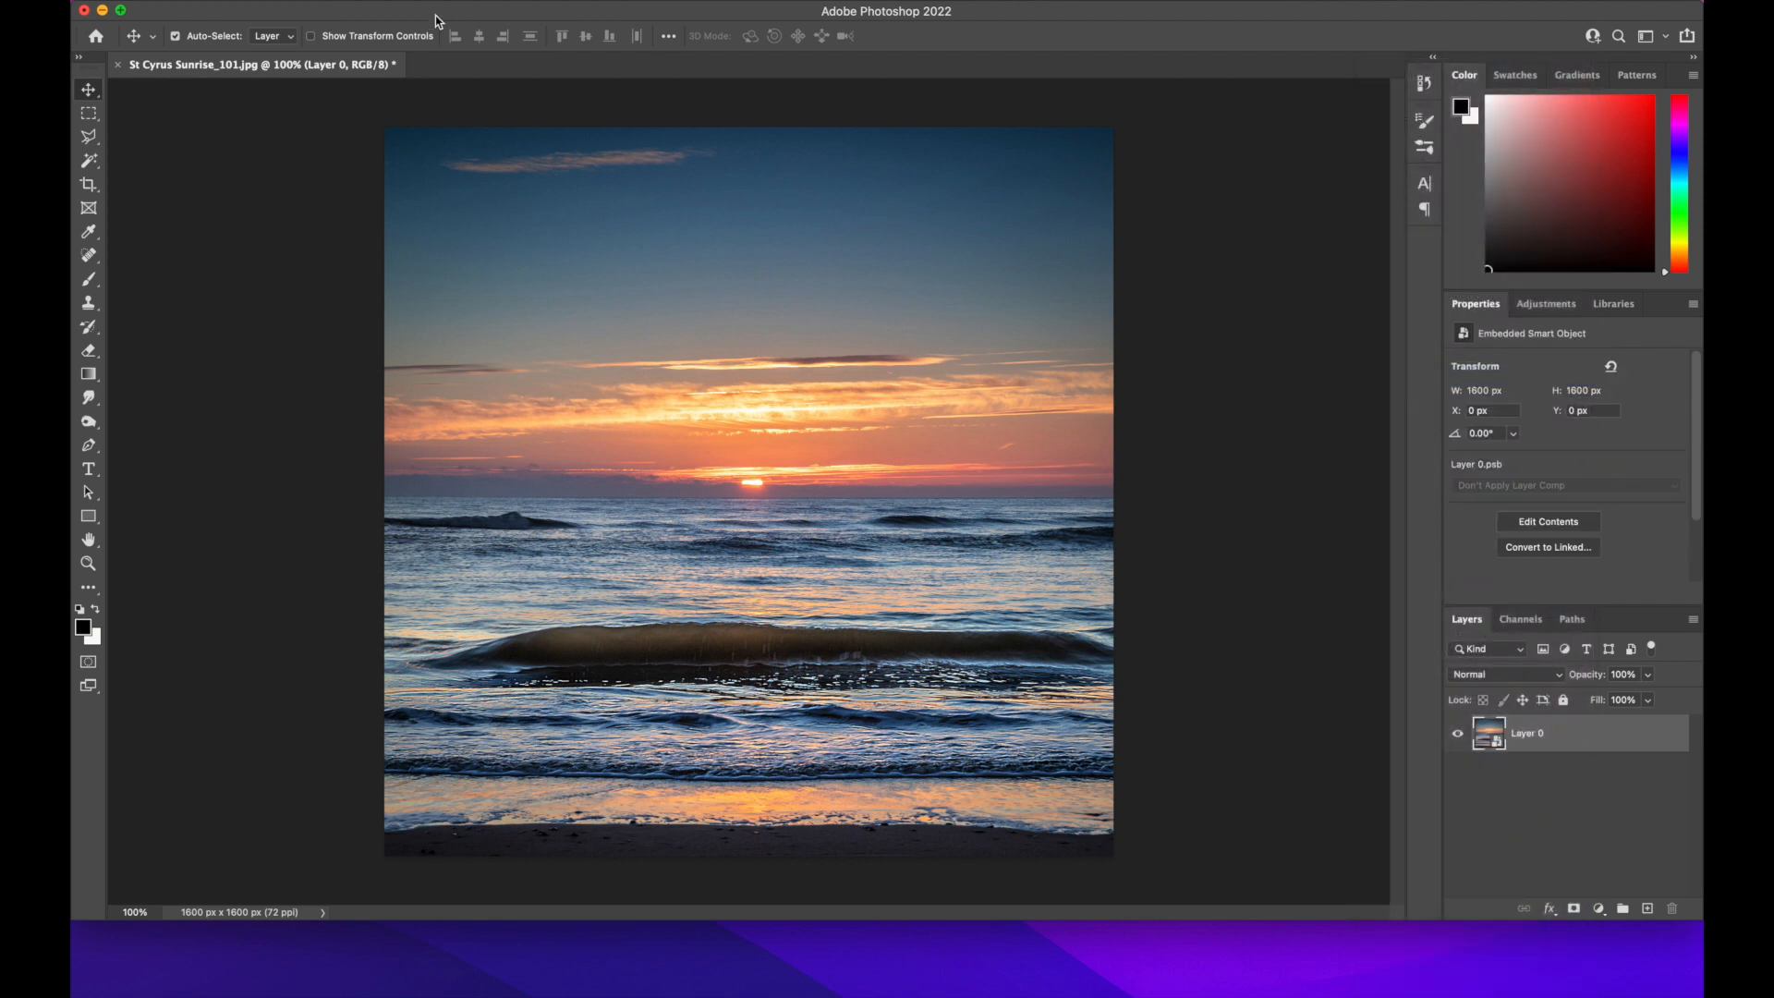
{"action": "left_click", "coordinate": [506, 3]}
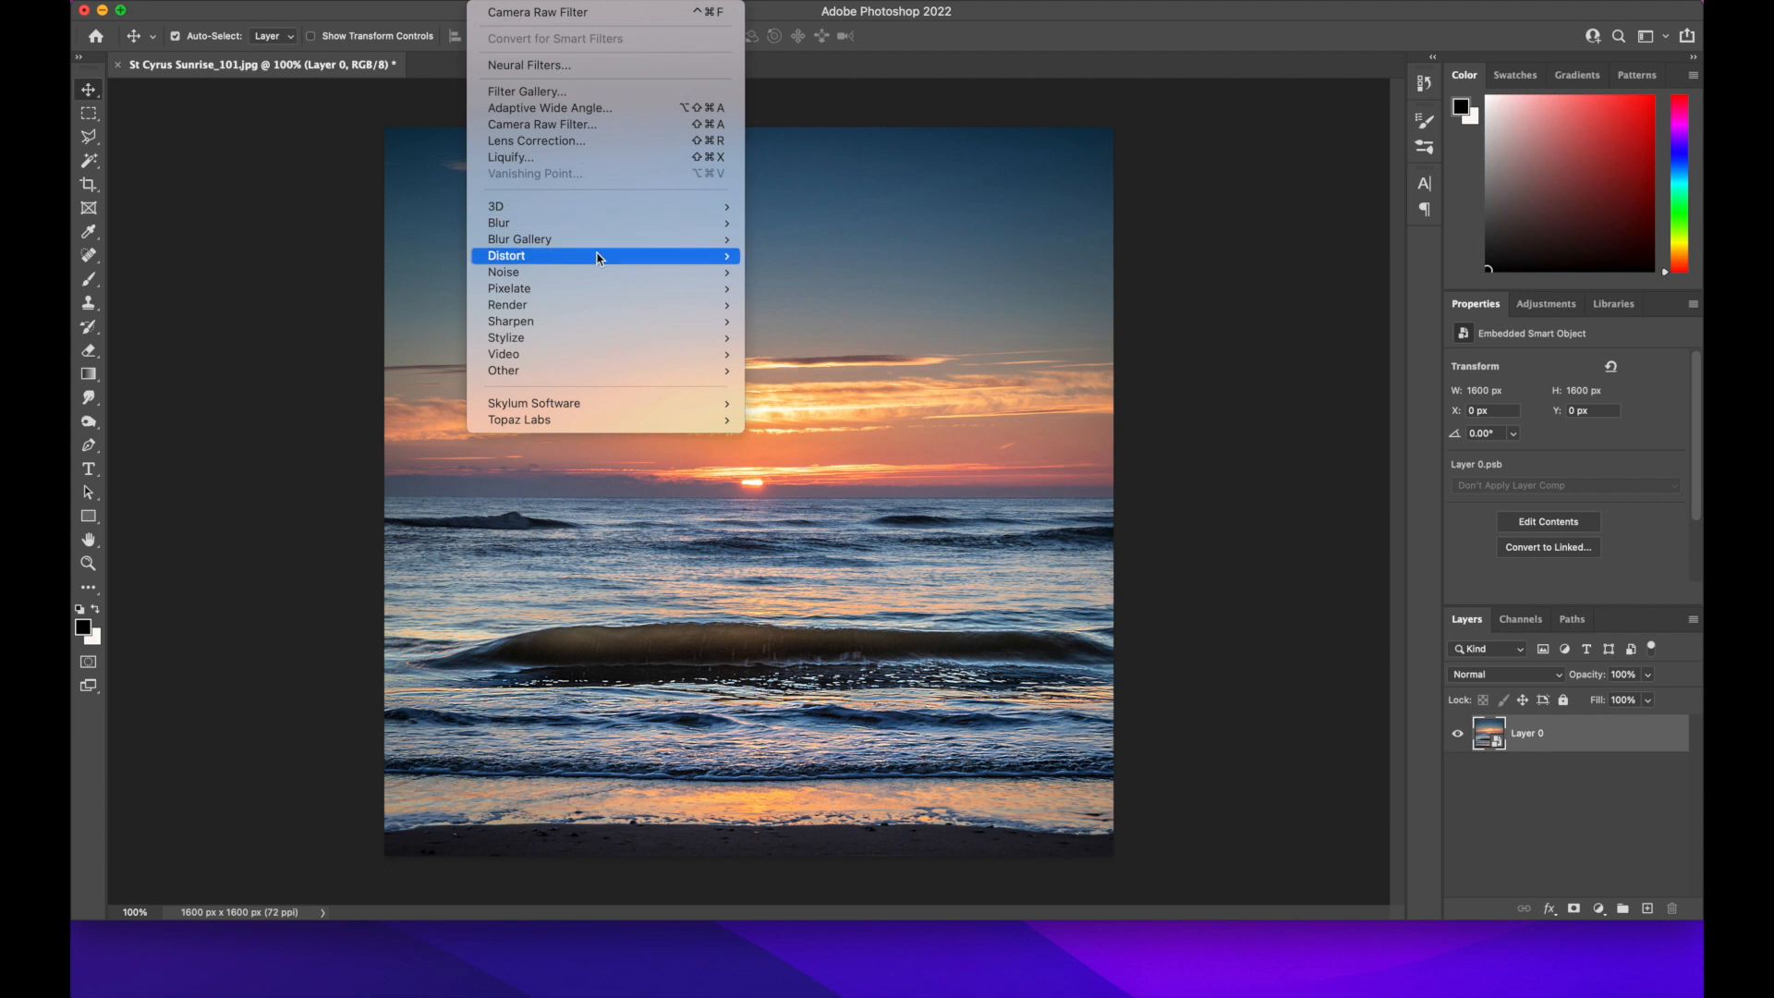
{"action": "mouse_move", "coordinate": [593, 293]}
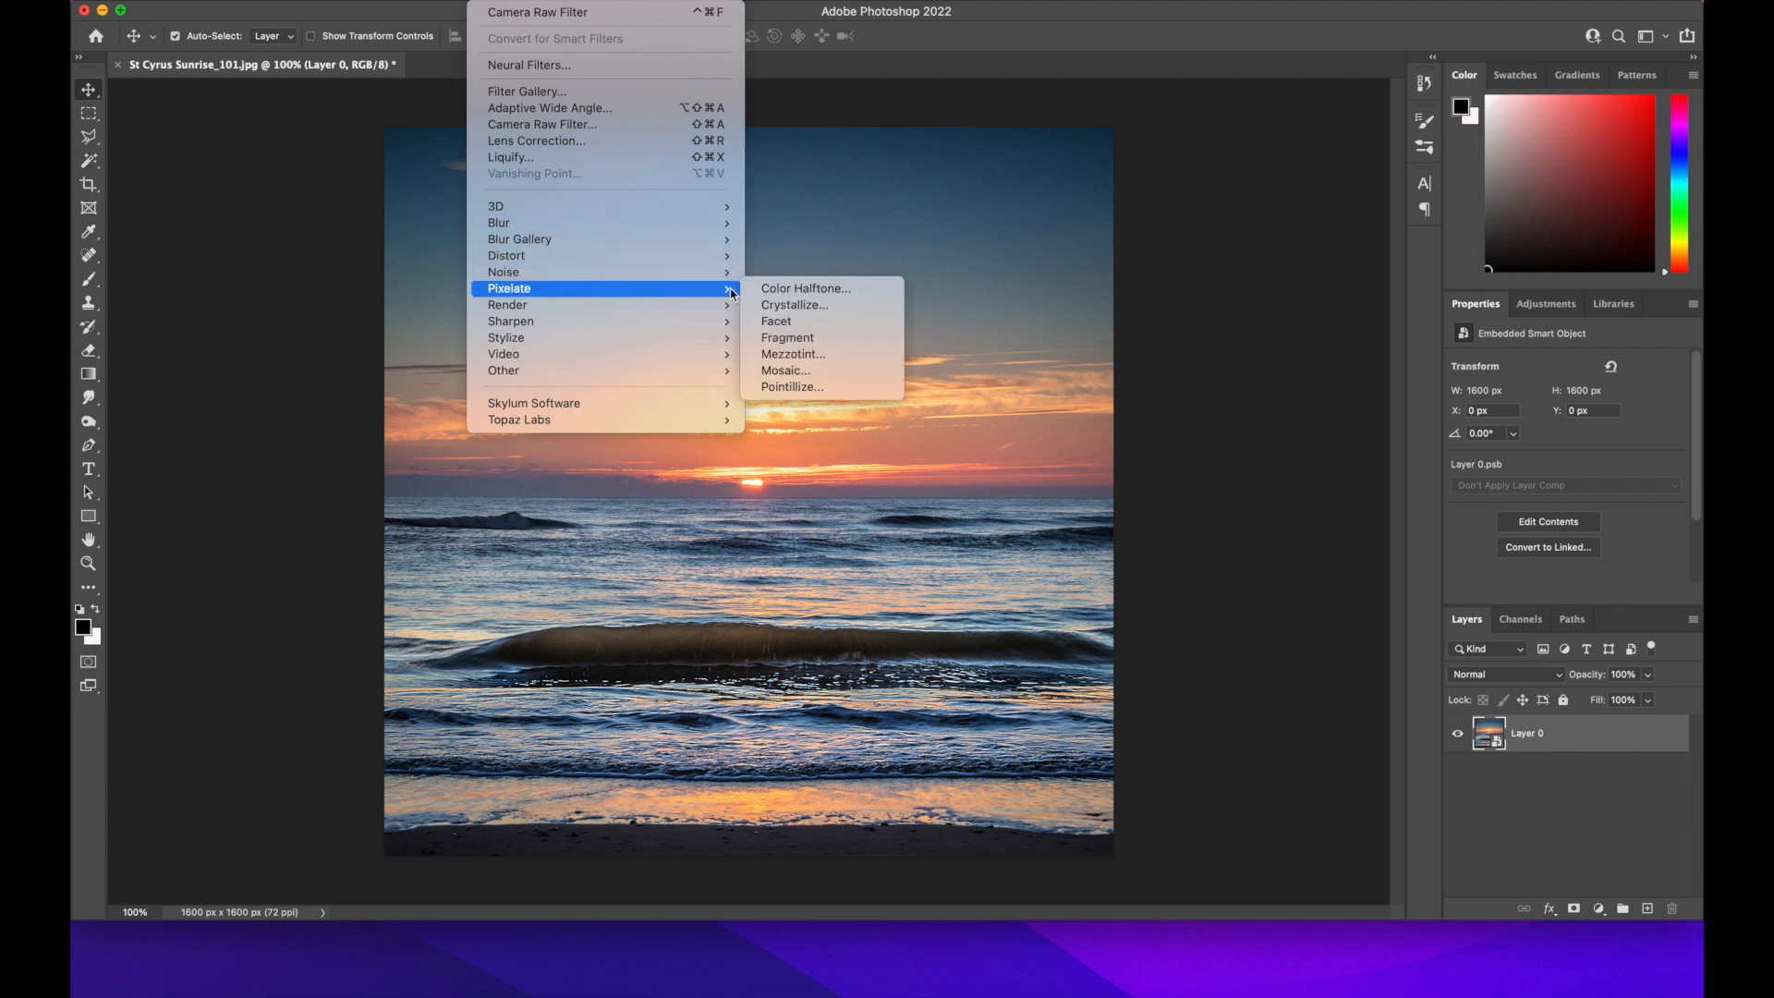
{"action": "left_click", "coordinate": [820, 358]}
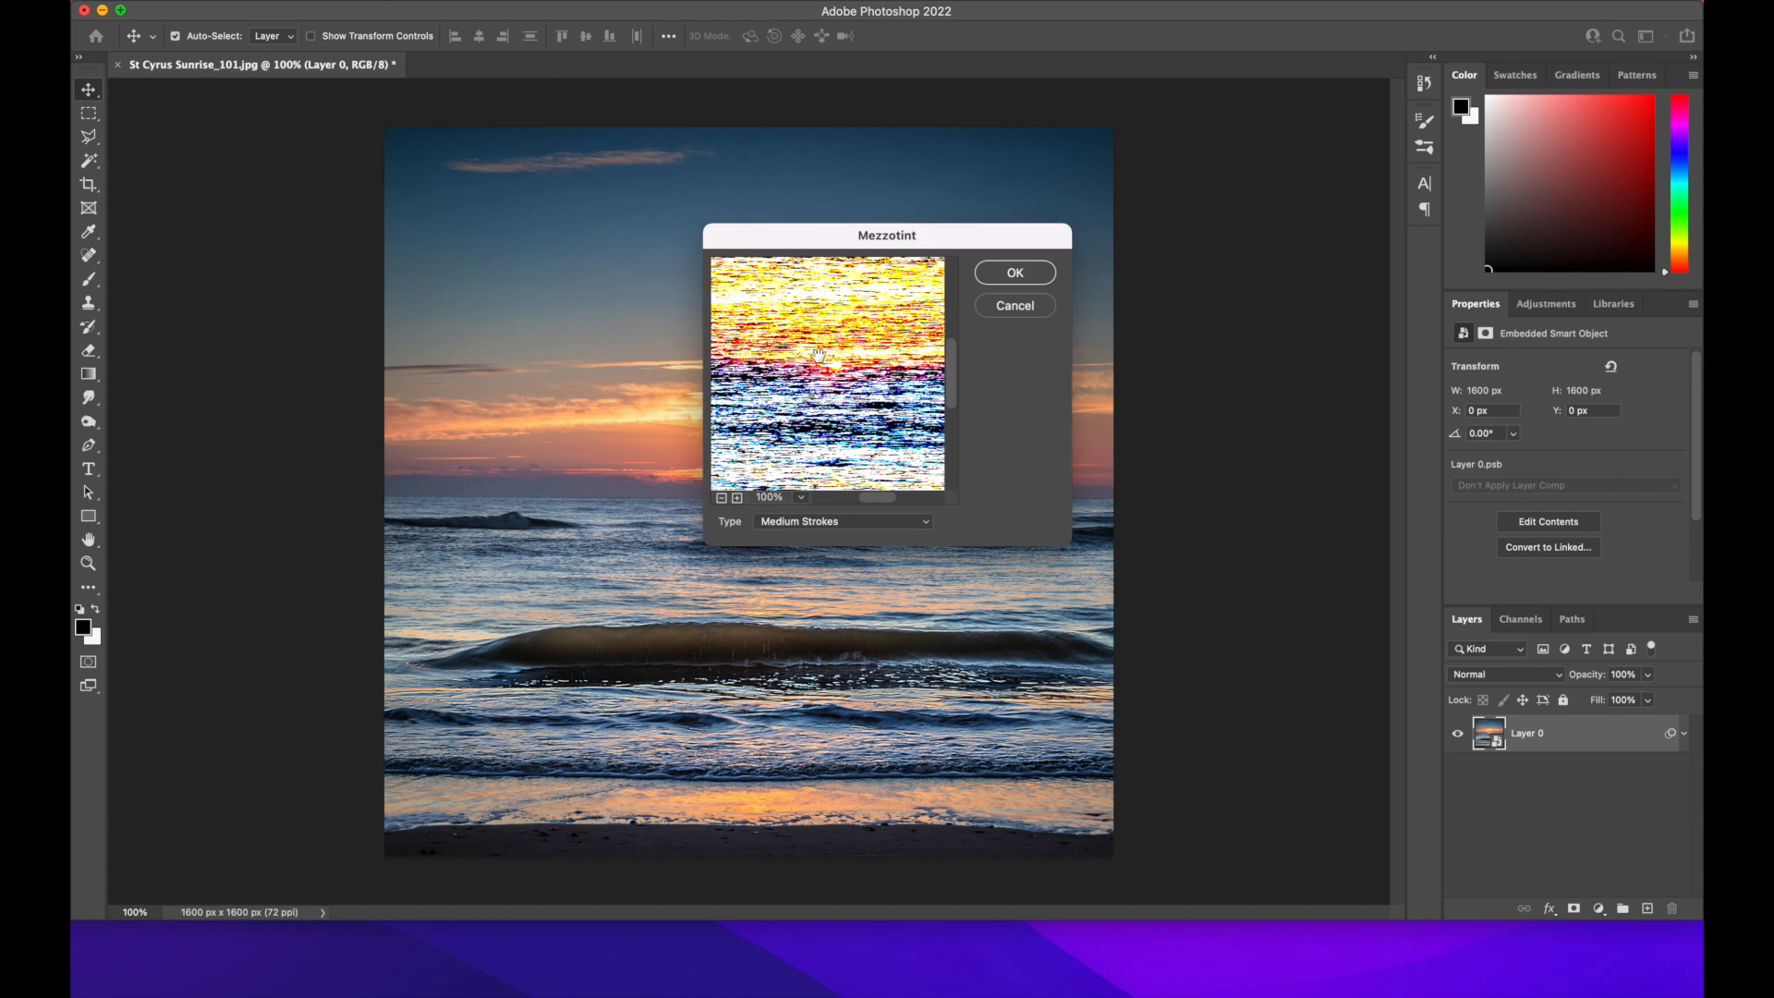
{"action": "left_click", "coordinate": [924, 531]}
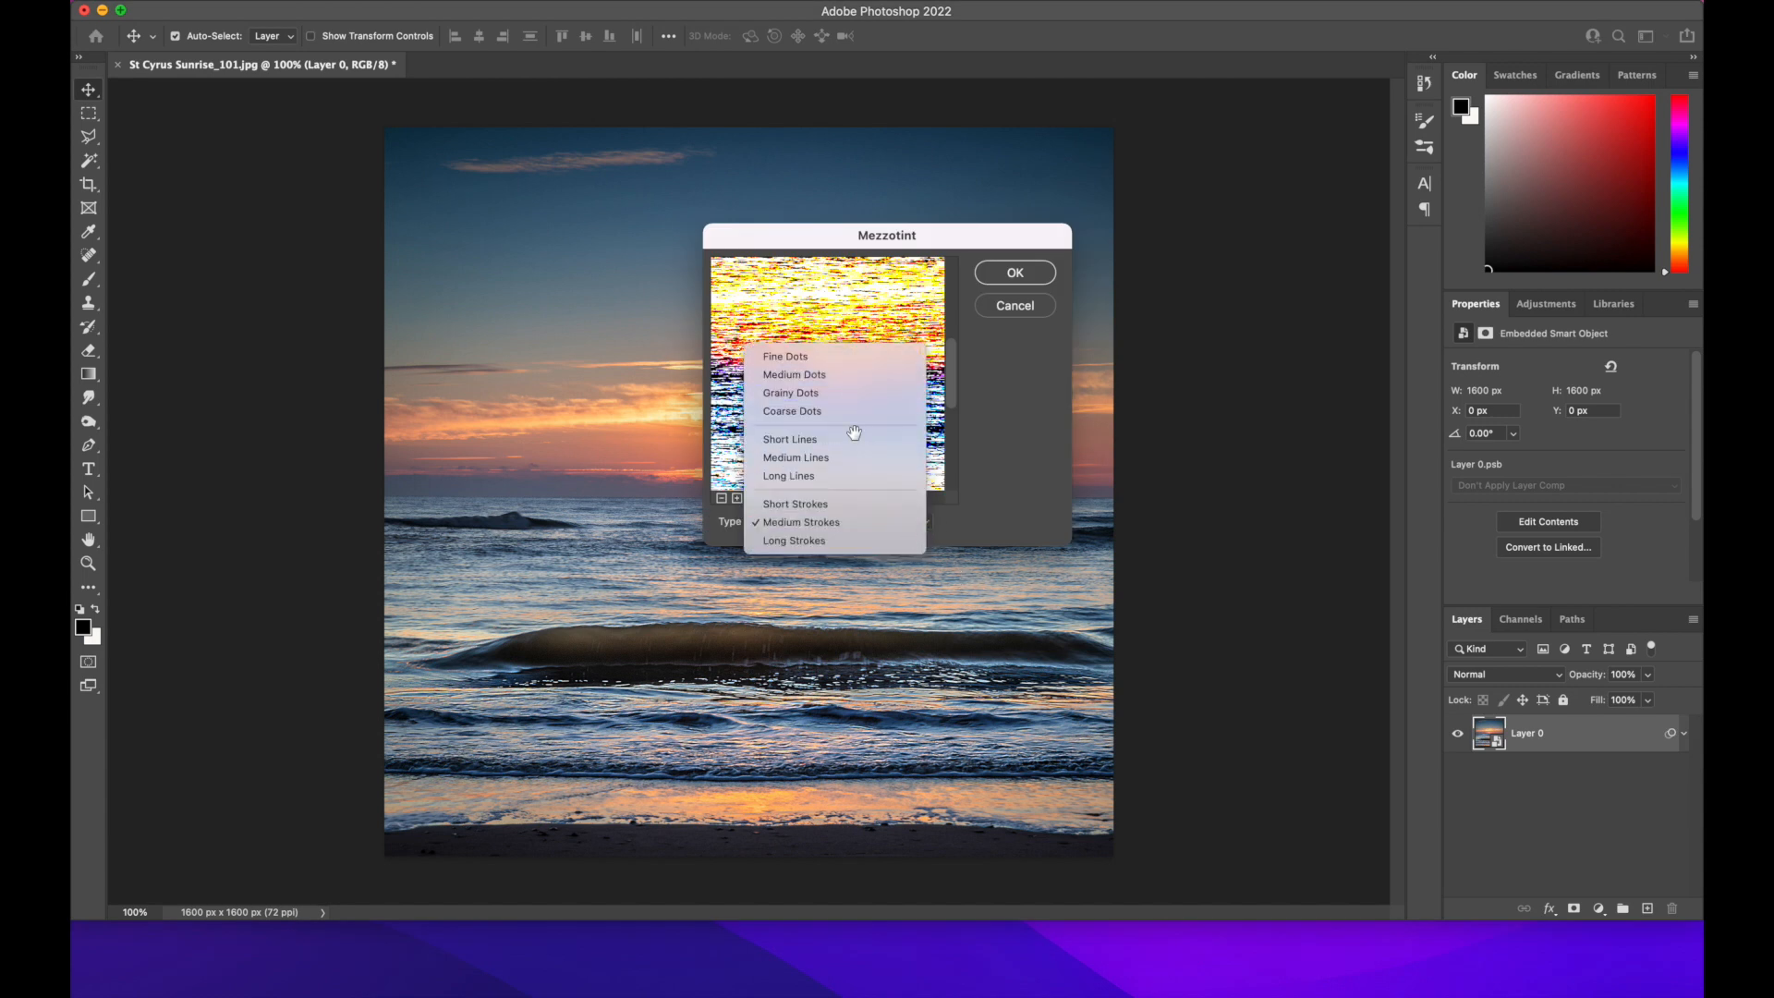
{"action": "left_click", "coordinate": [824, 523]}
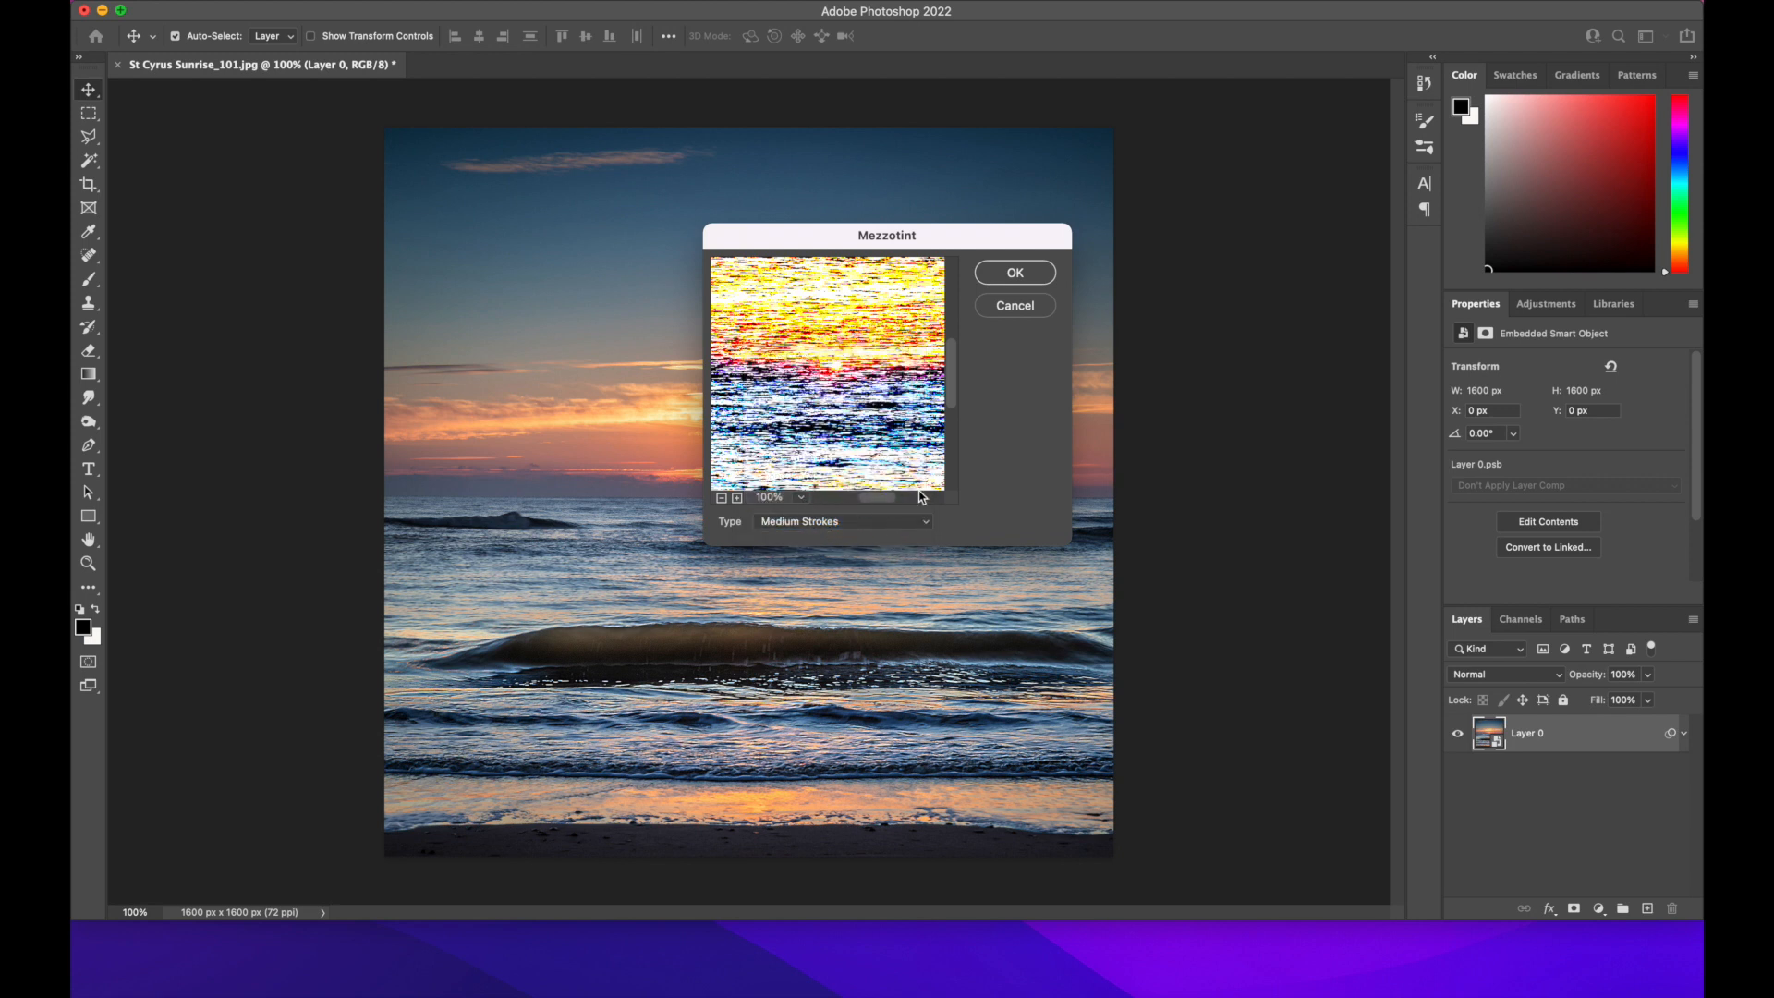
{"action": "left_click", "coordinate": [1015, 273]}
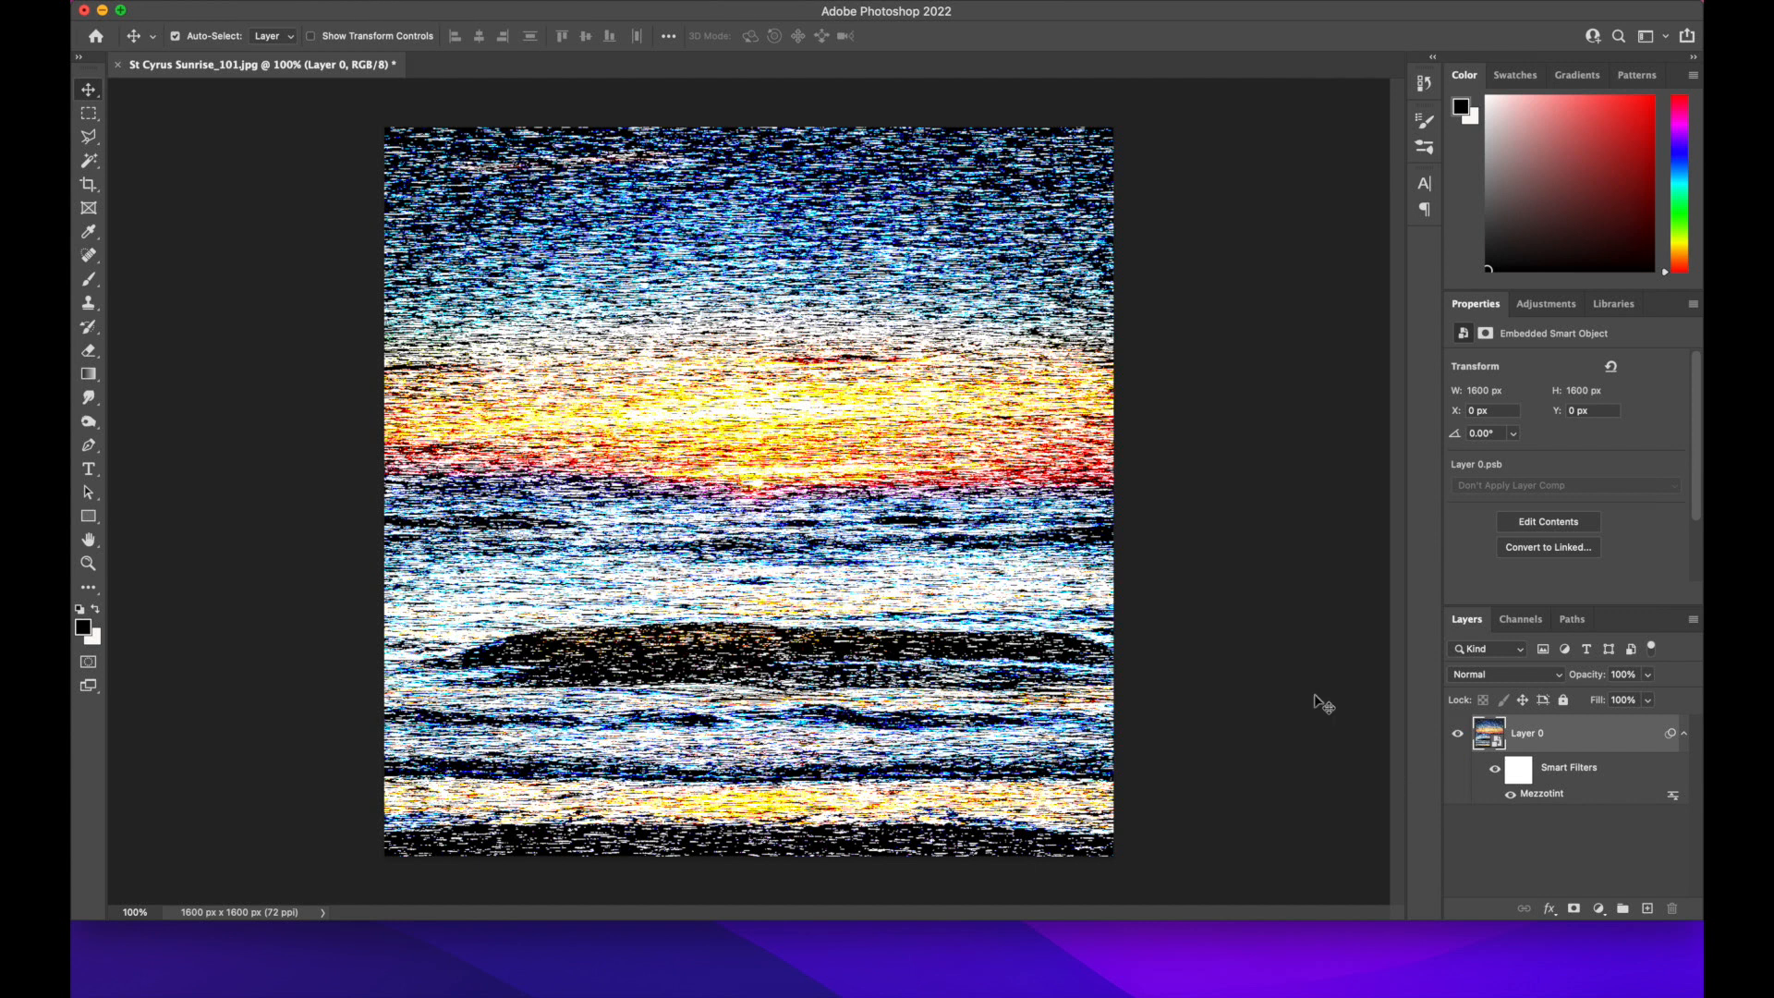
Apply a Radial Blur to Layer 0 with amount 100, the Zoom method and Good quality
{"action": "left_click", "coordinate": [512, 2]}
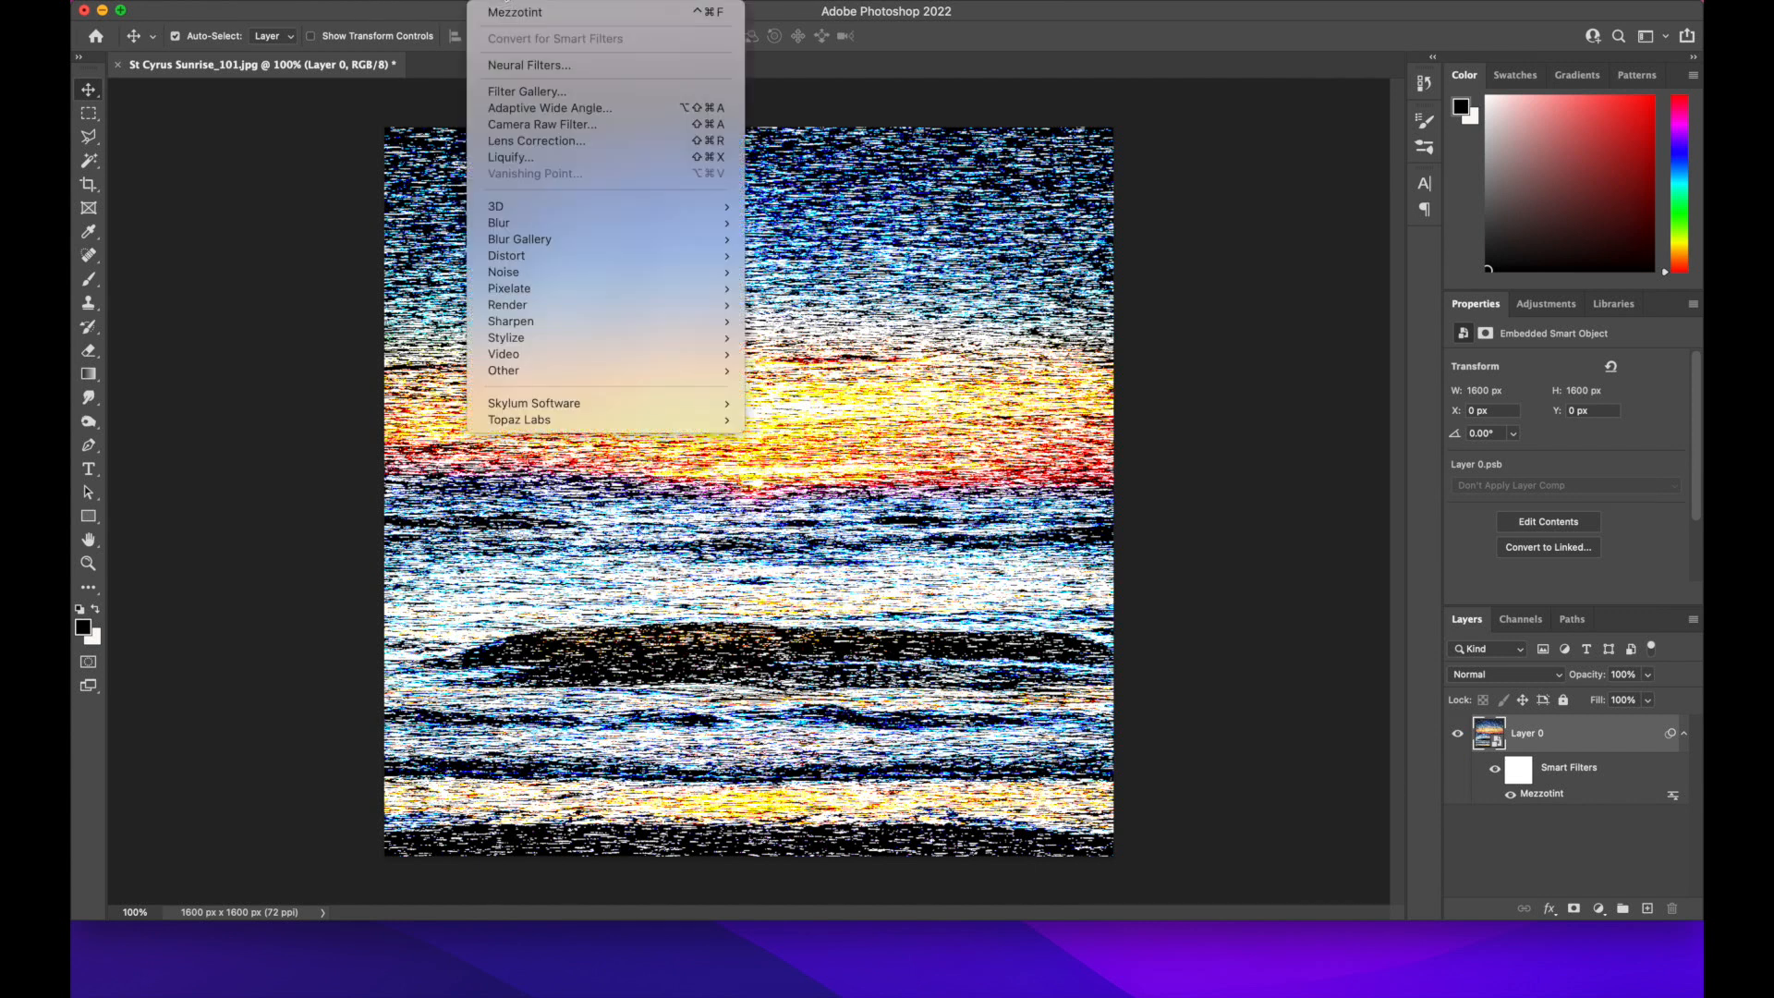
{"action": "mouse_move", "coordinate": [542, 229]}
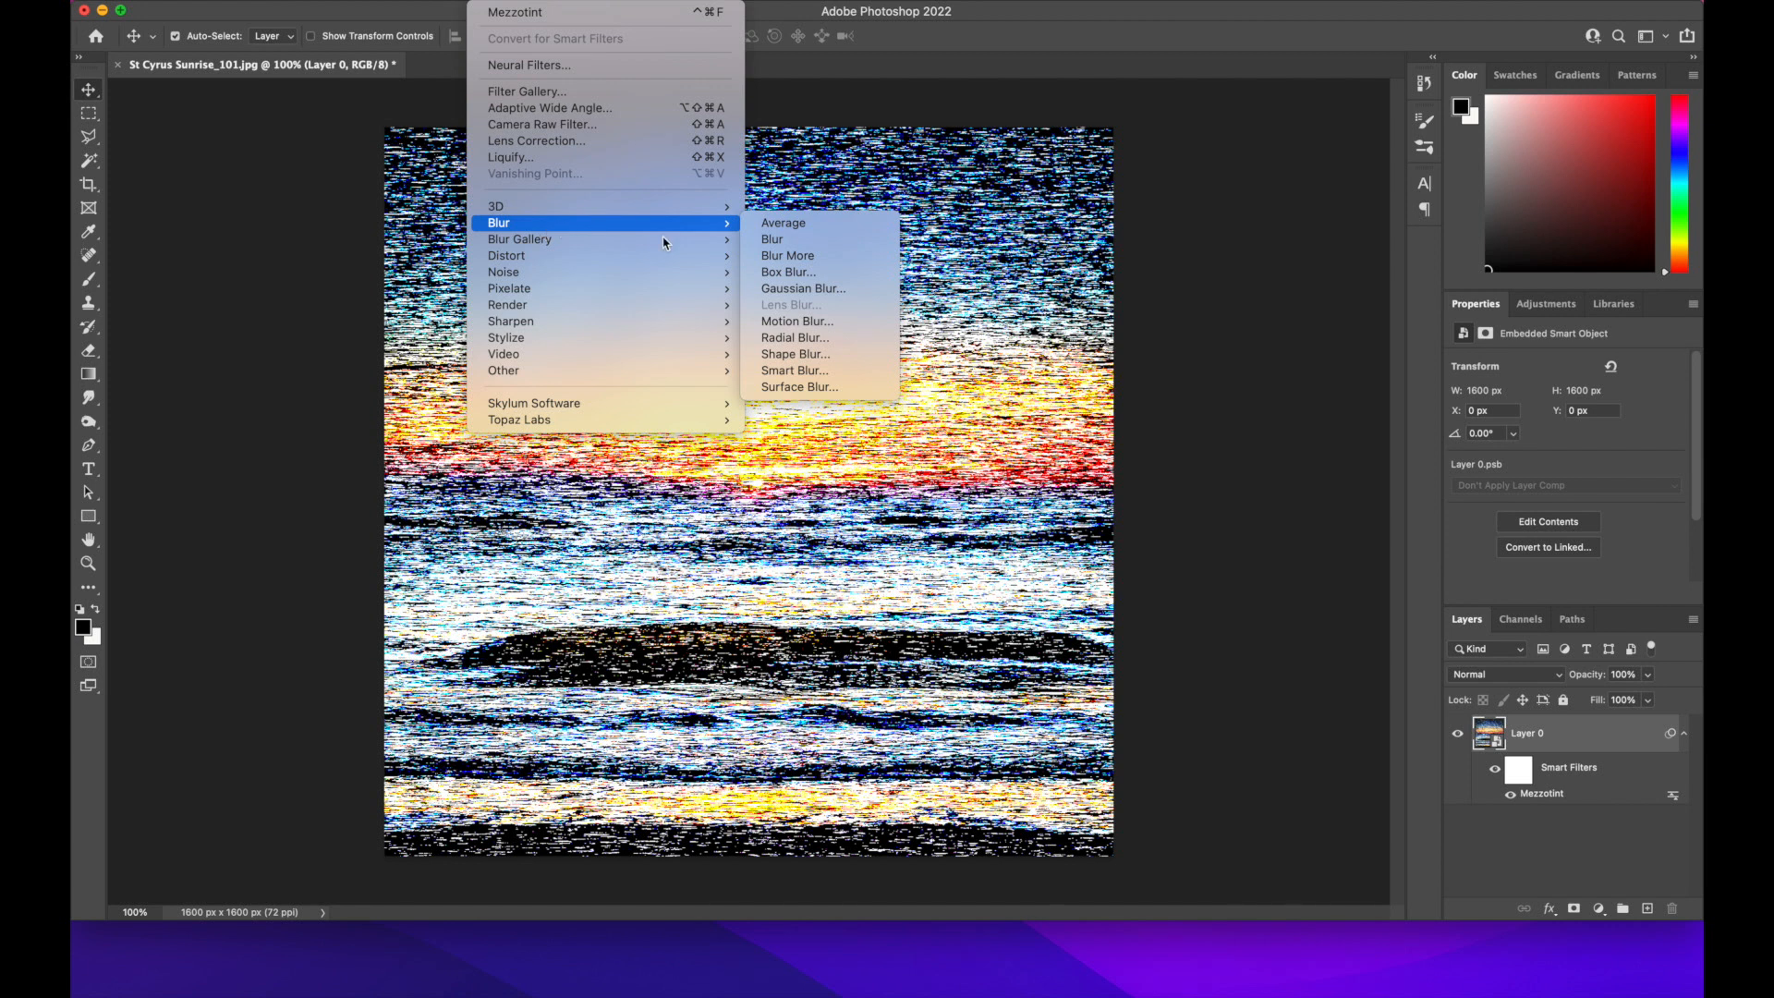
{"action": "left_click", "coordinate": [821, 339]}
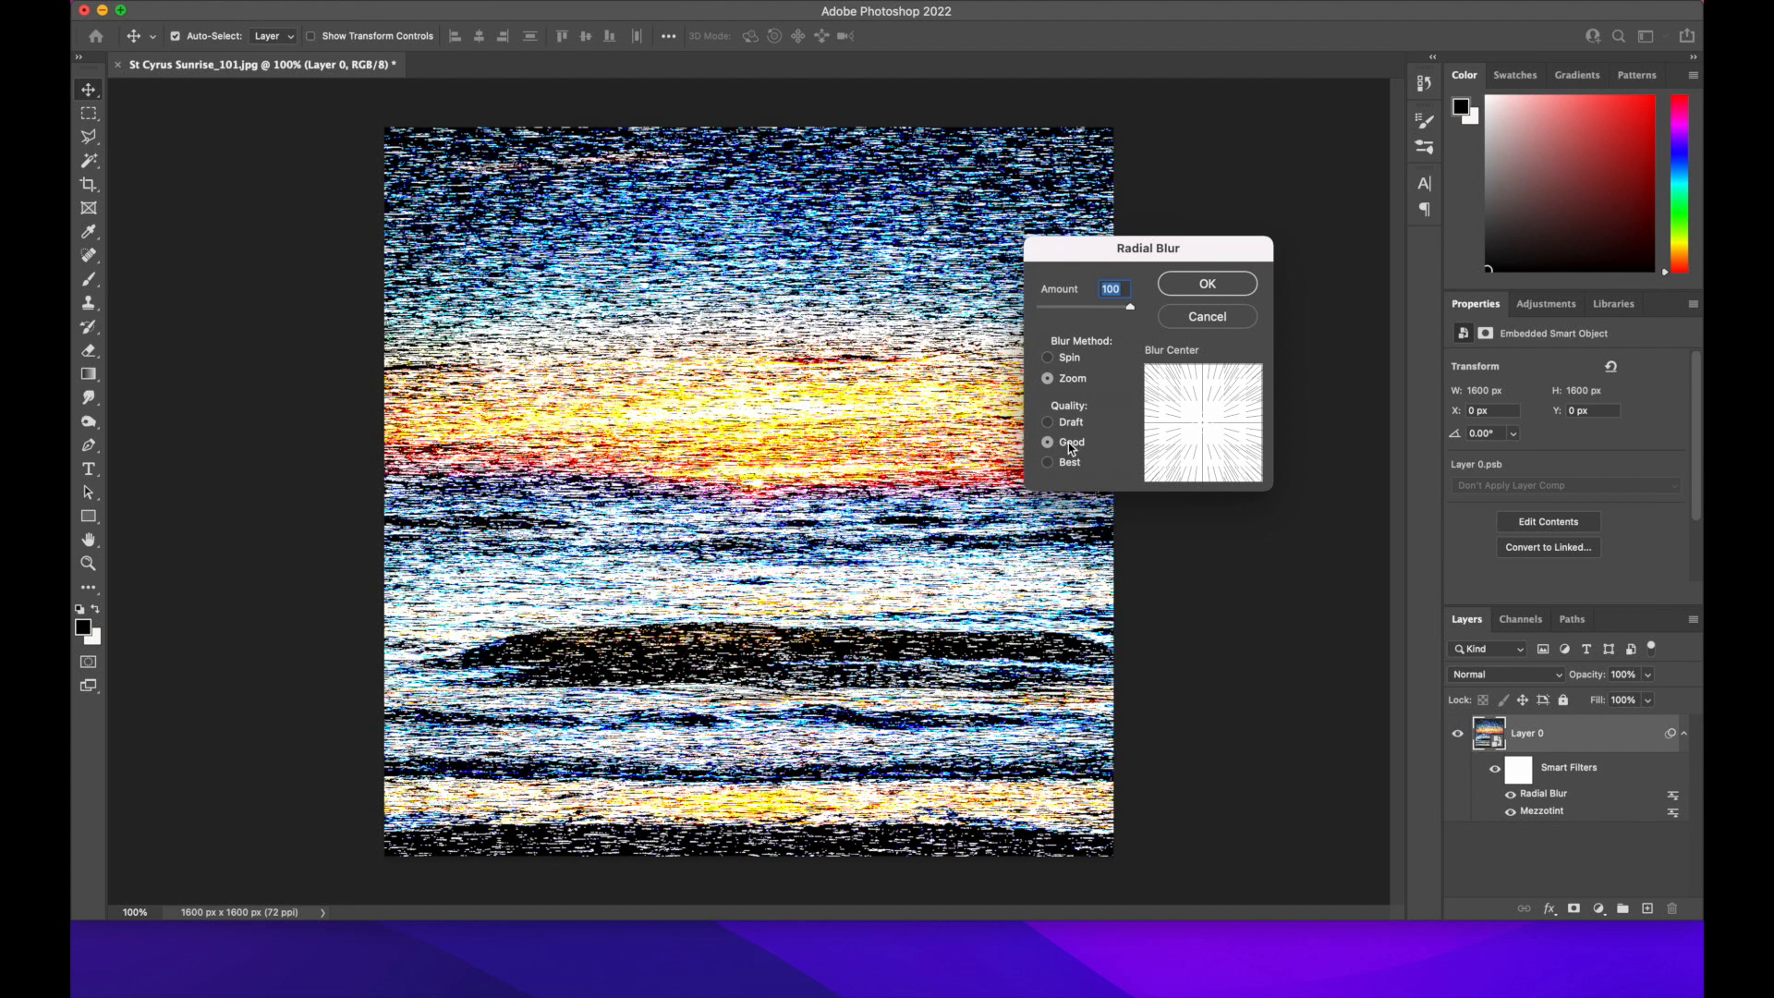
{"action": "mouse_move", "coordinate": [1129, 306]}
{"action": "left_mouse_down"}
{"action": "mouse_move", "coordinate": [1040, 308]}
{"action": "mouse_move", "coordinate": [1142, 311]}
{"action": "left_mouse_up"}
{"action": "left_click", "coordinate": [1208, 284]}
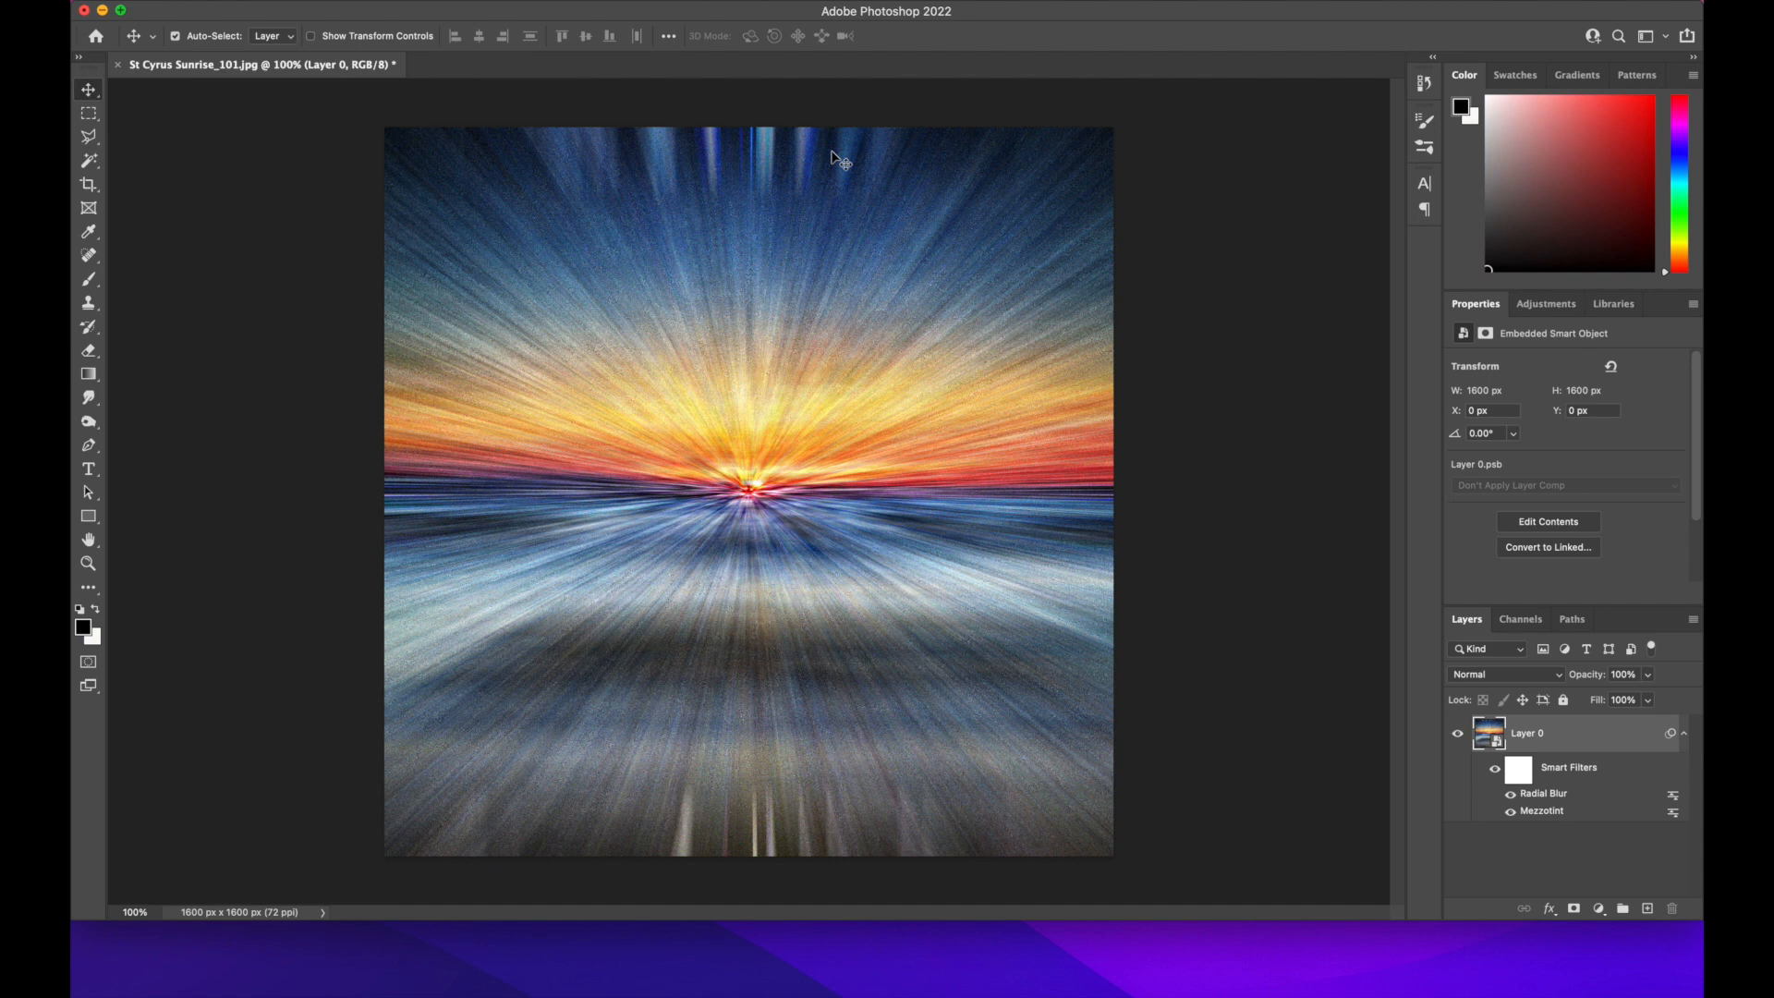
Apply the same Radial Blur two more times, keeping amount 100, Zoom and Good quality
{"action": "left_click", "coordinate": [490, 1]}
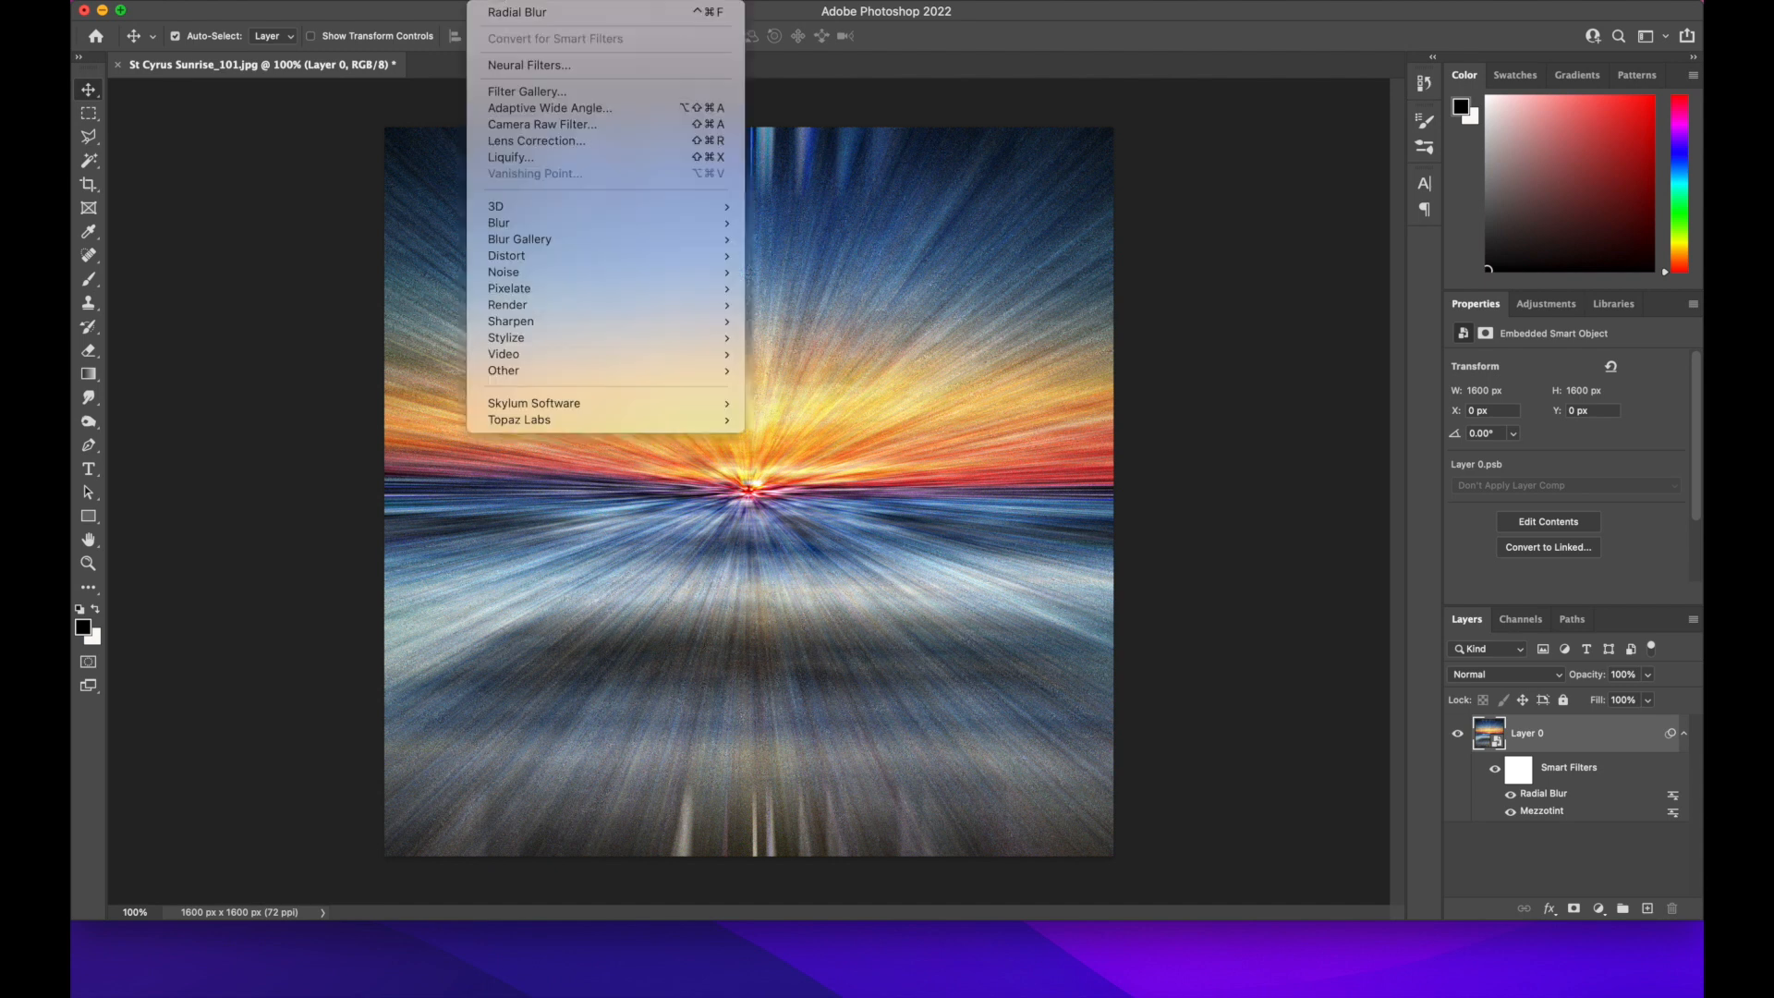
{"action": "left_click", "coordinate": [554, 13]}
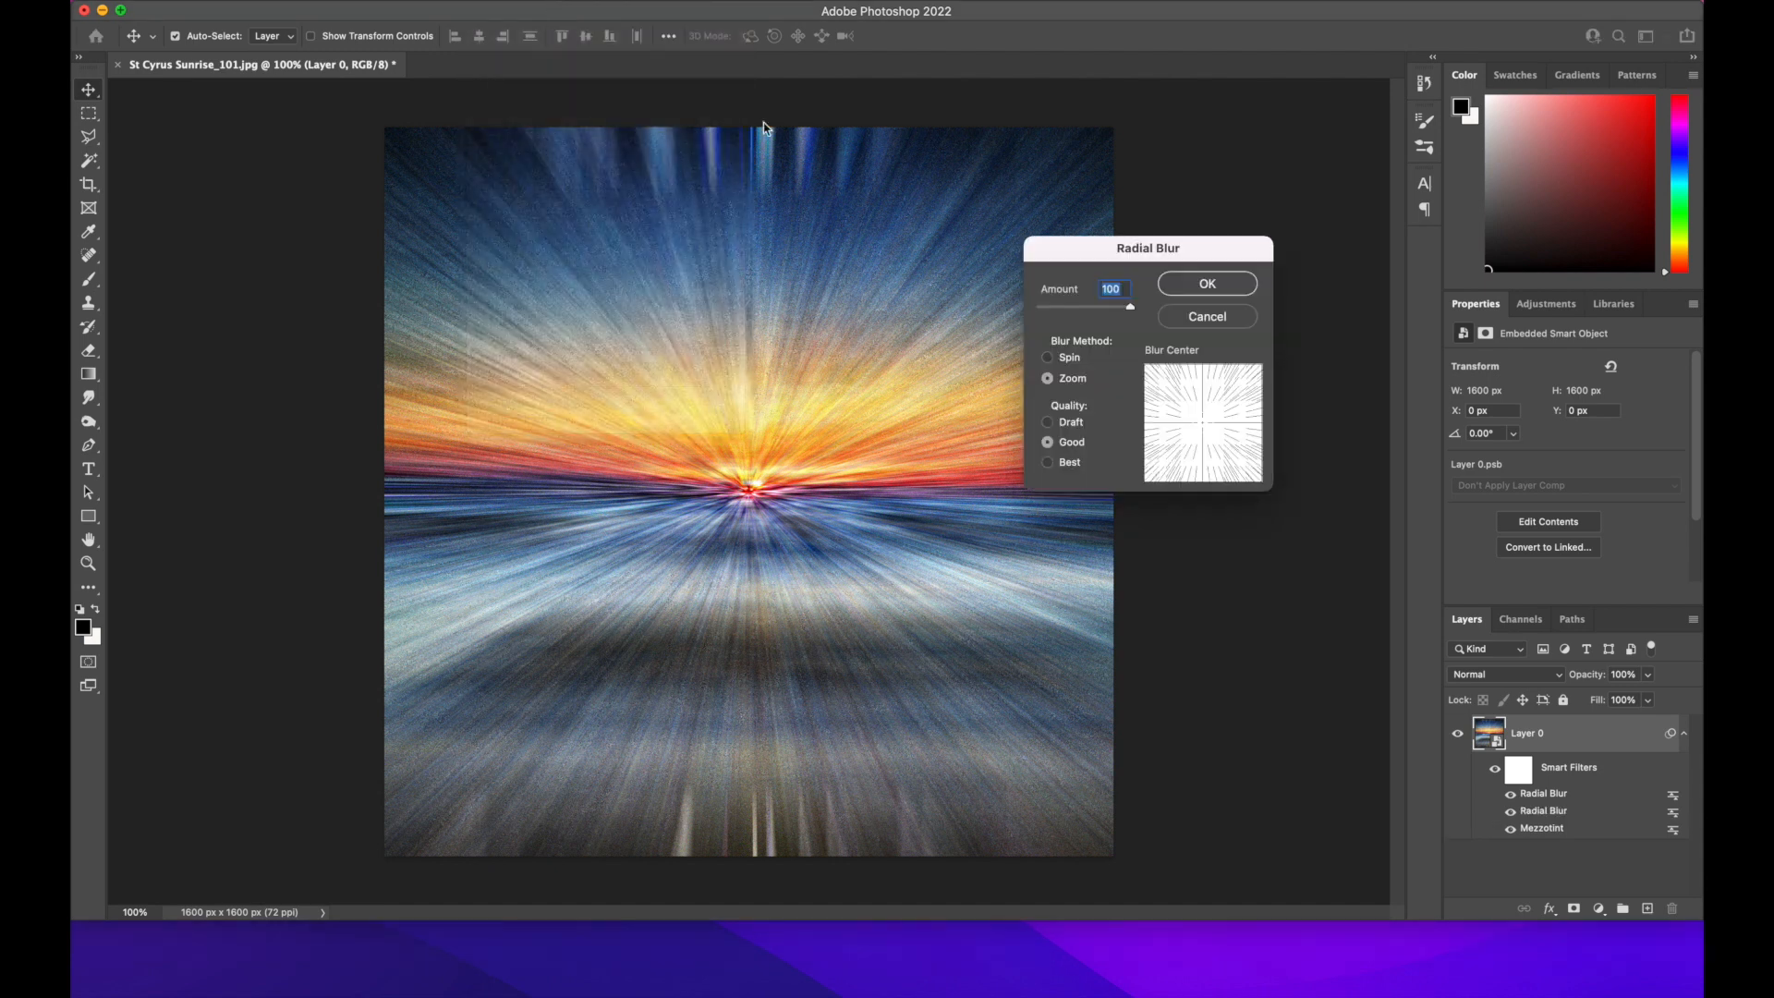
{"action": "left_click", "coordinate": [1223, 288]}
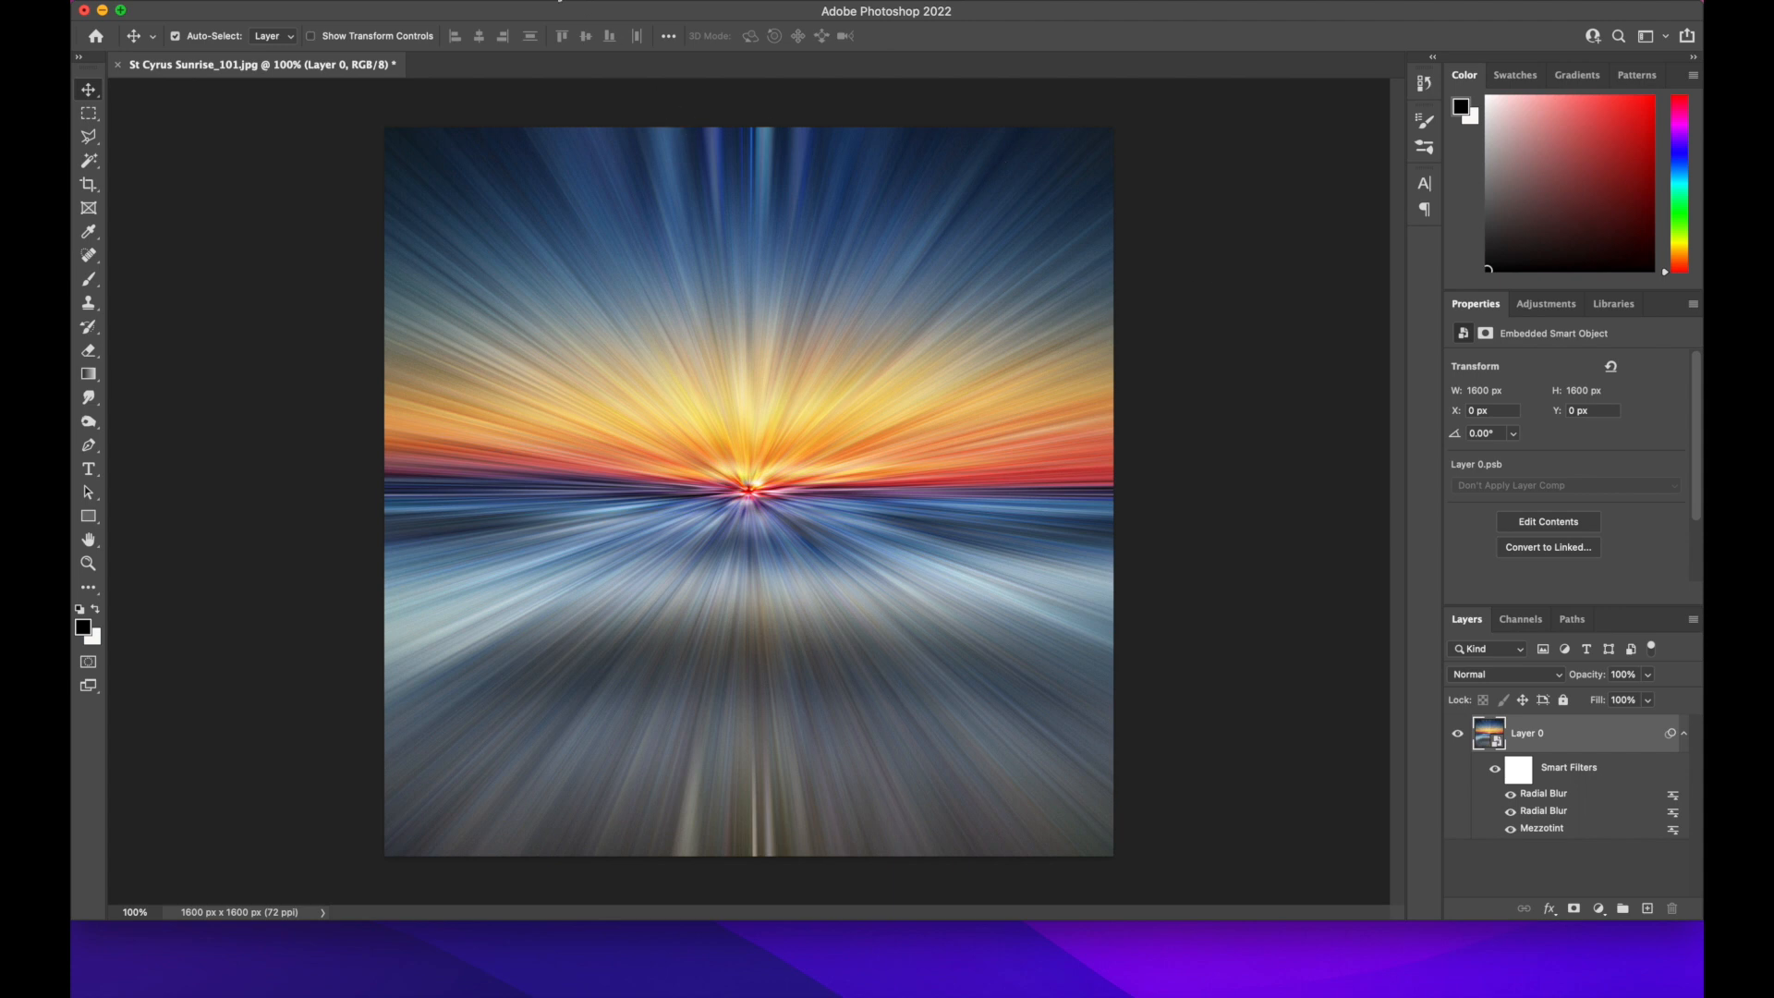
{"action": "left_click", "coordinate": [499, 3]}
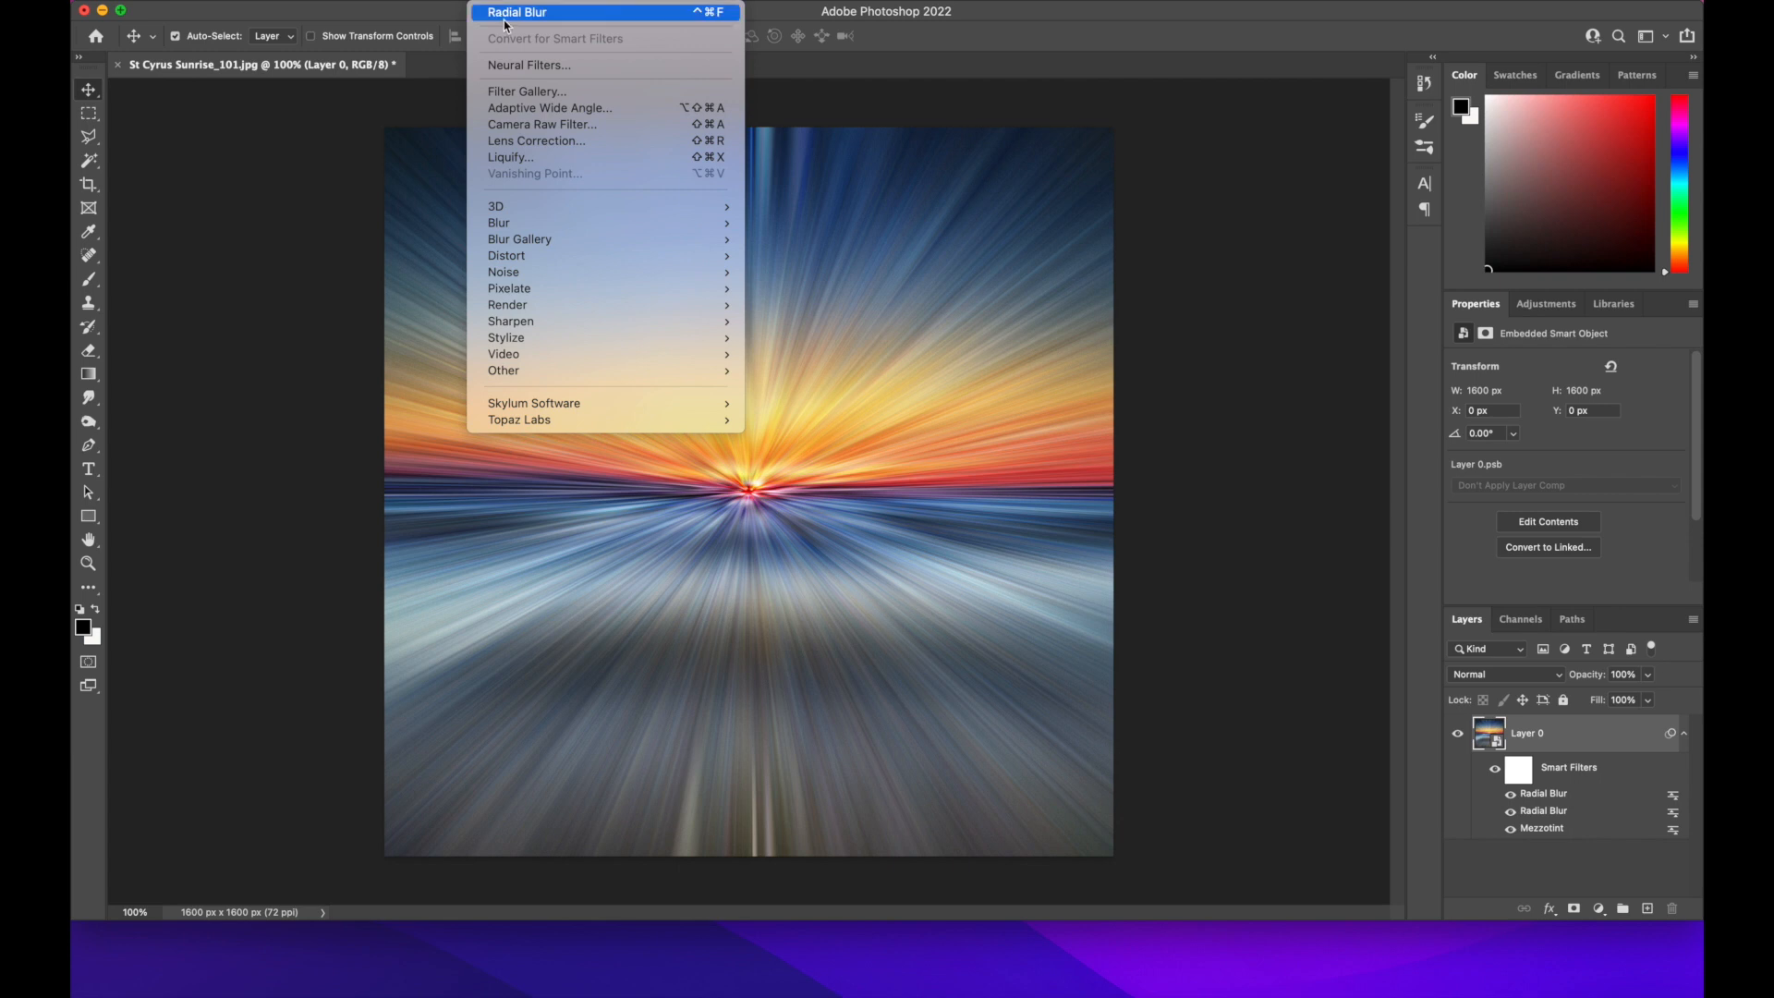
{"action": "left_click", "coordinate": [505, 16]}
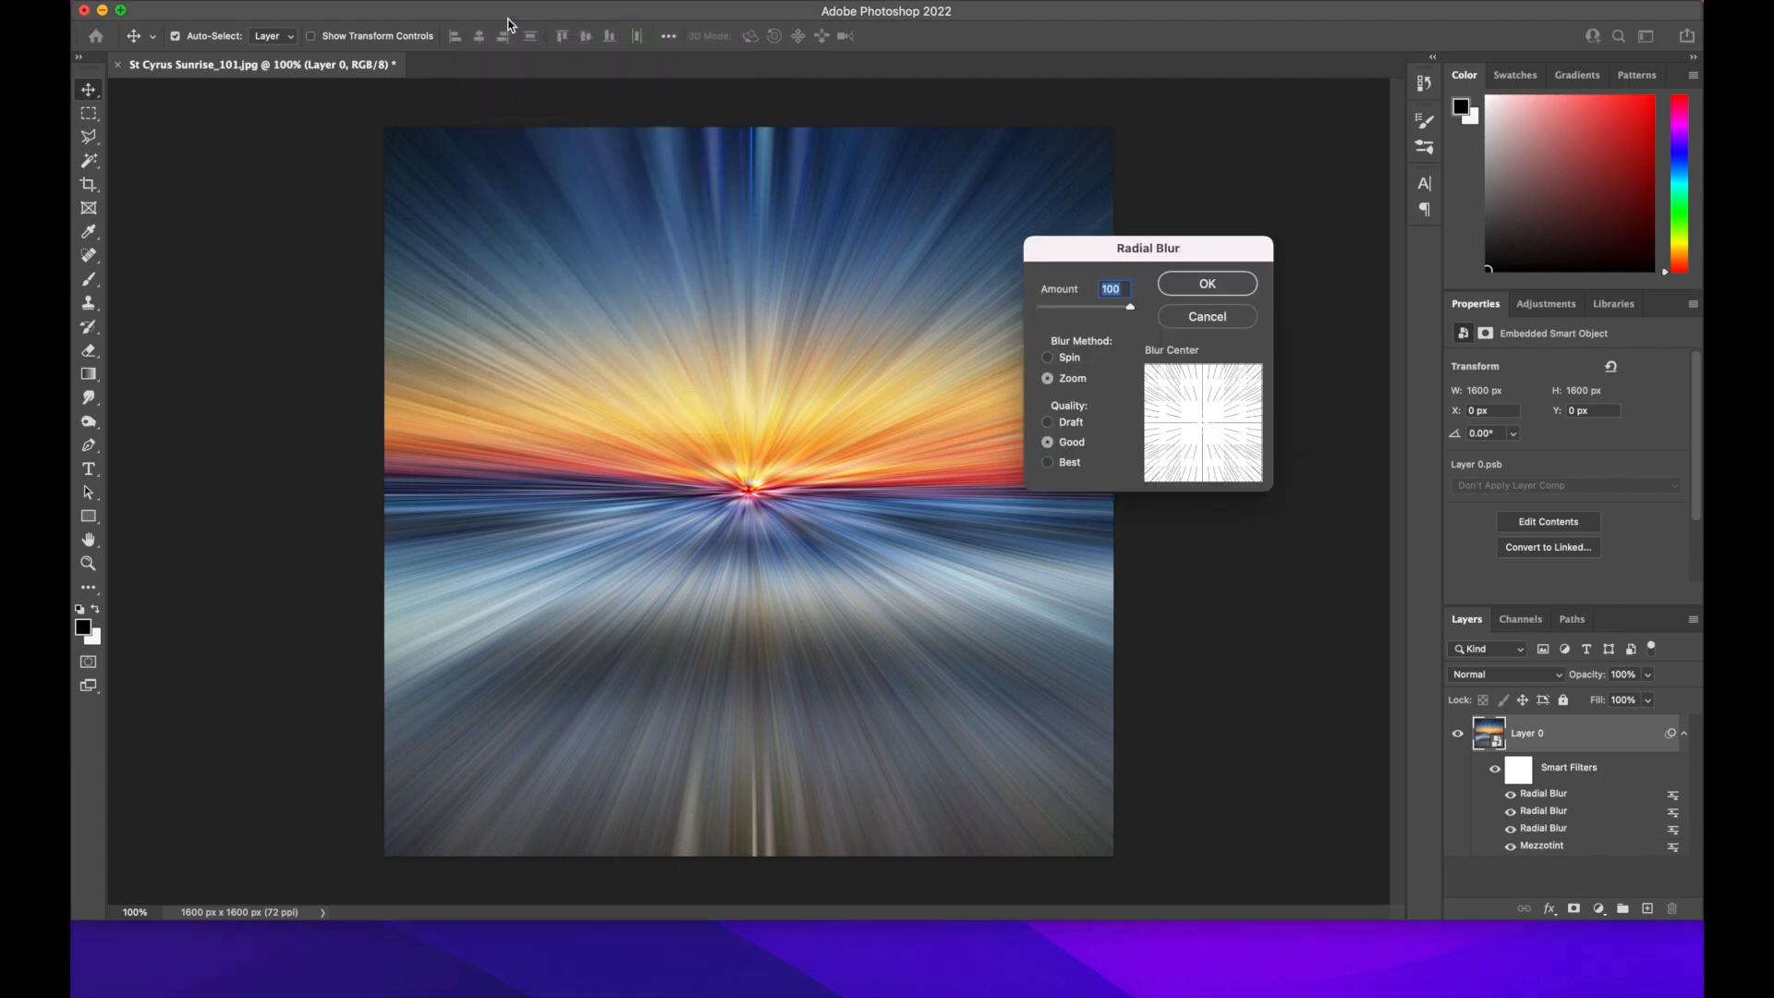
{"action": "left_click", "coordinate": [1210, 285]}
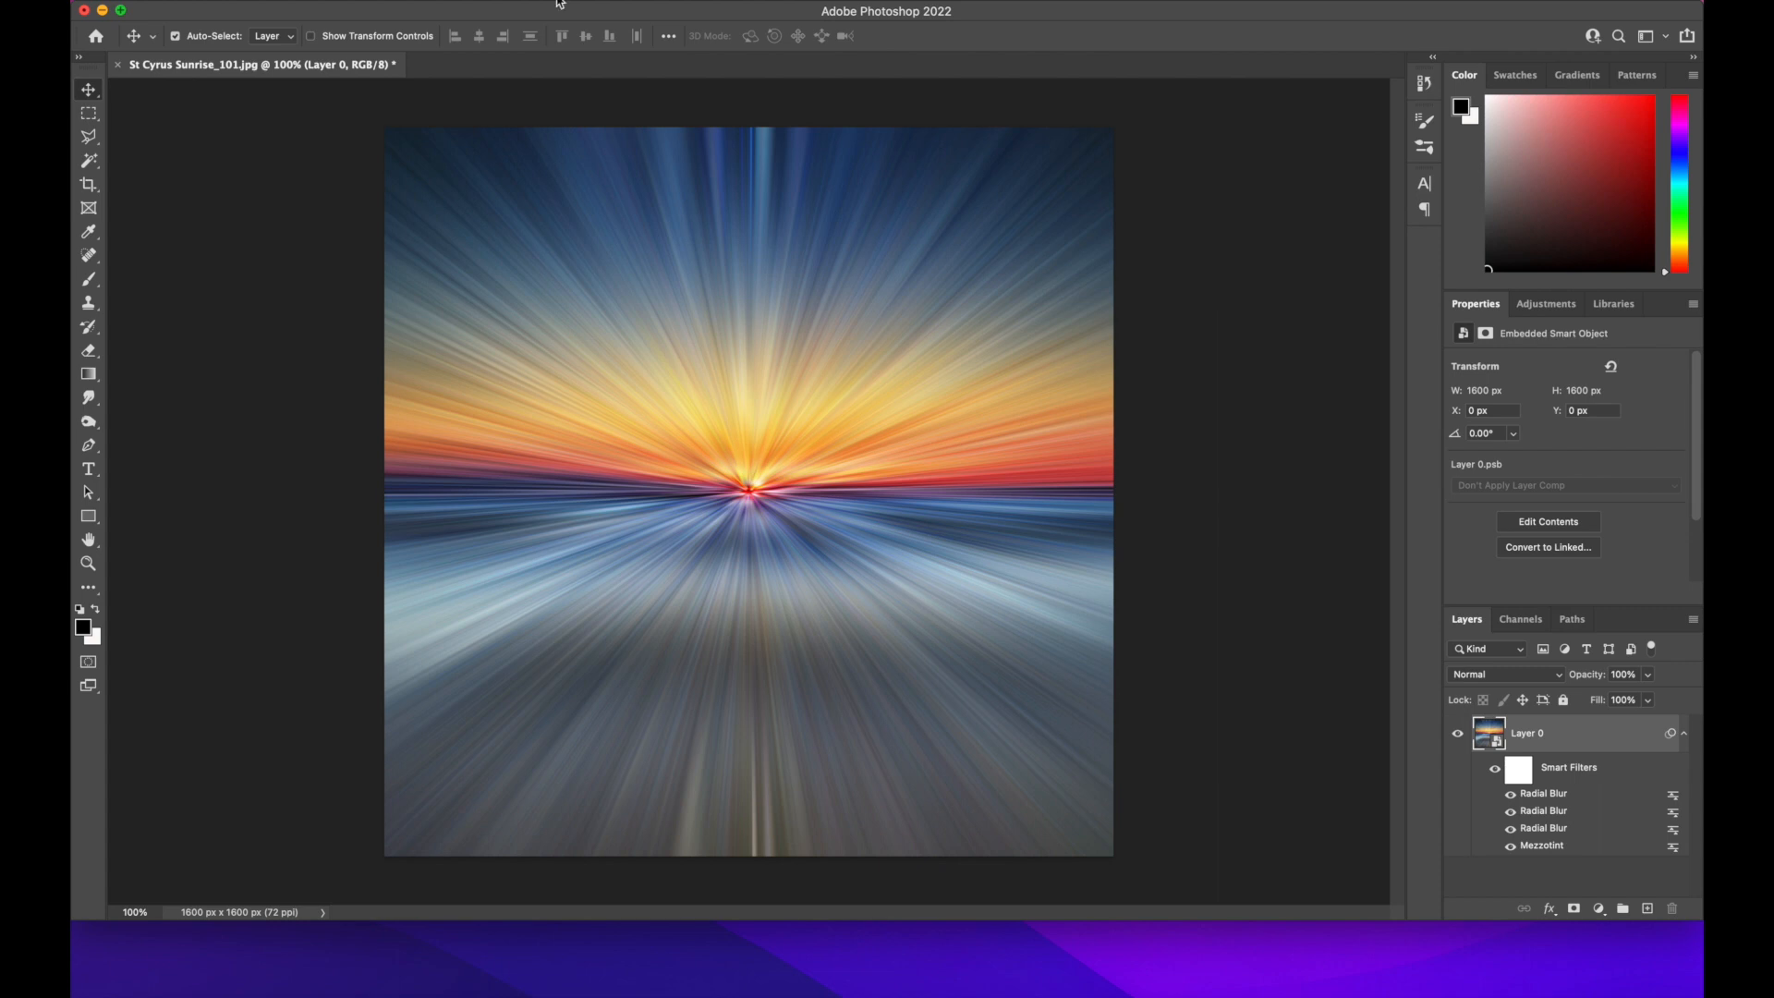
Apply a Twirl distortion to Layer 0 with an angle of -150 degrees
{"action": "left_click", "coordinate": [506, 3]}
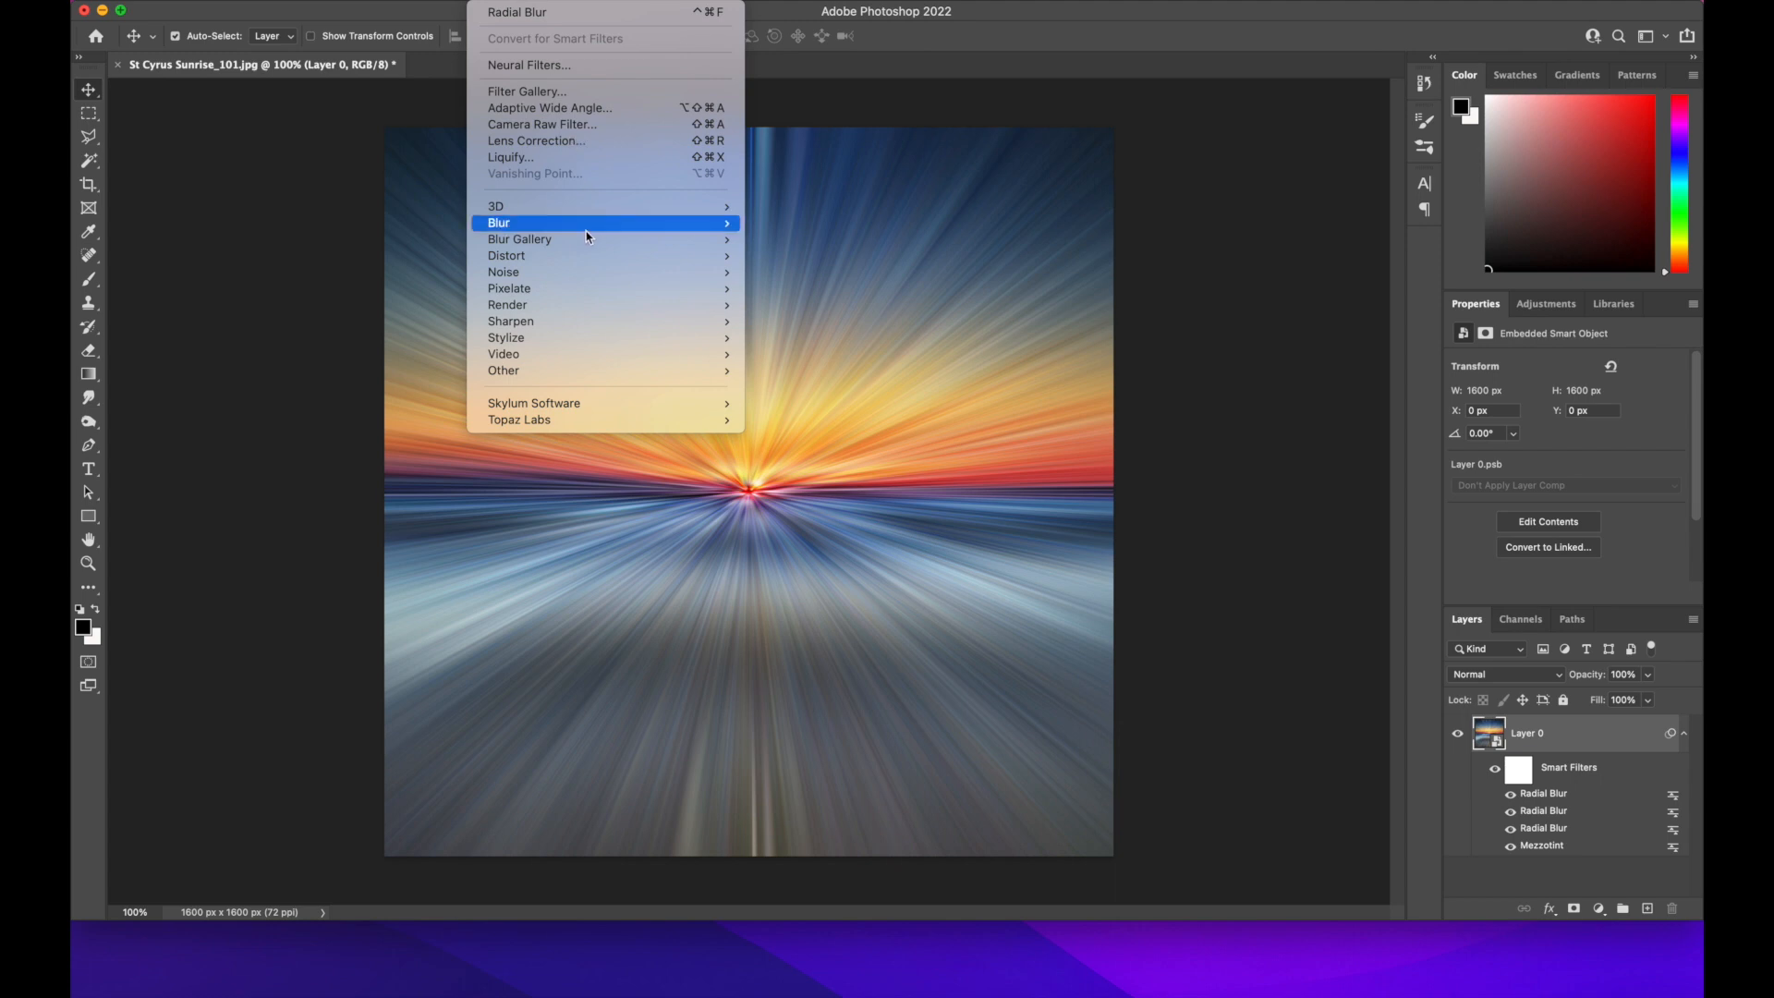
{"action": "mouse_move", "coordinate": [554, 256]}
{"action": "left_click", "coordinate": [802, 356]}
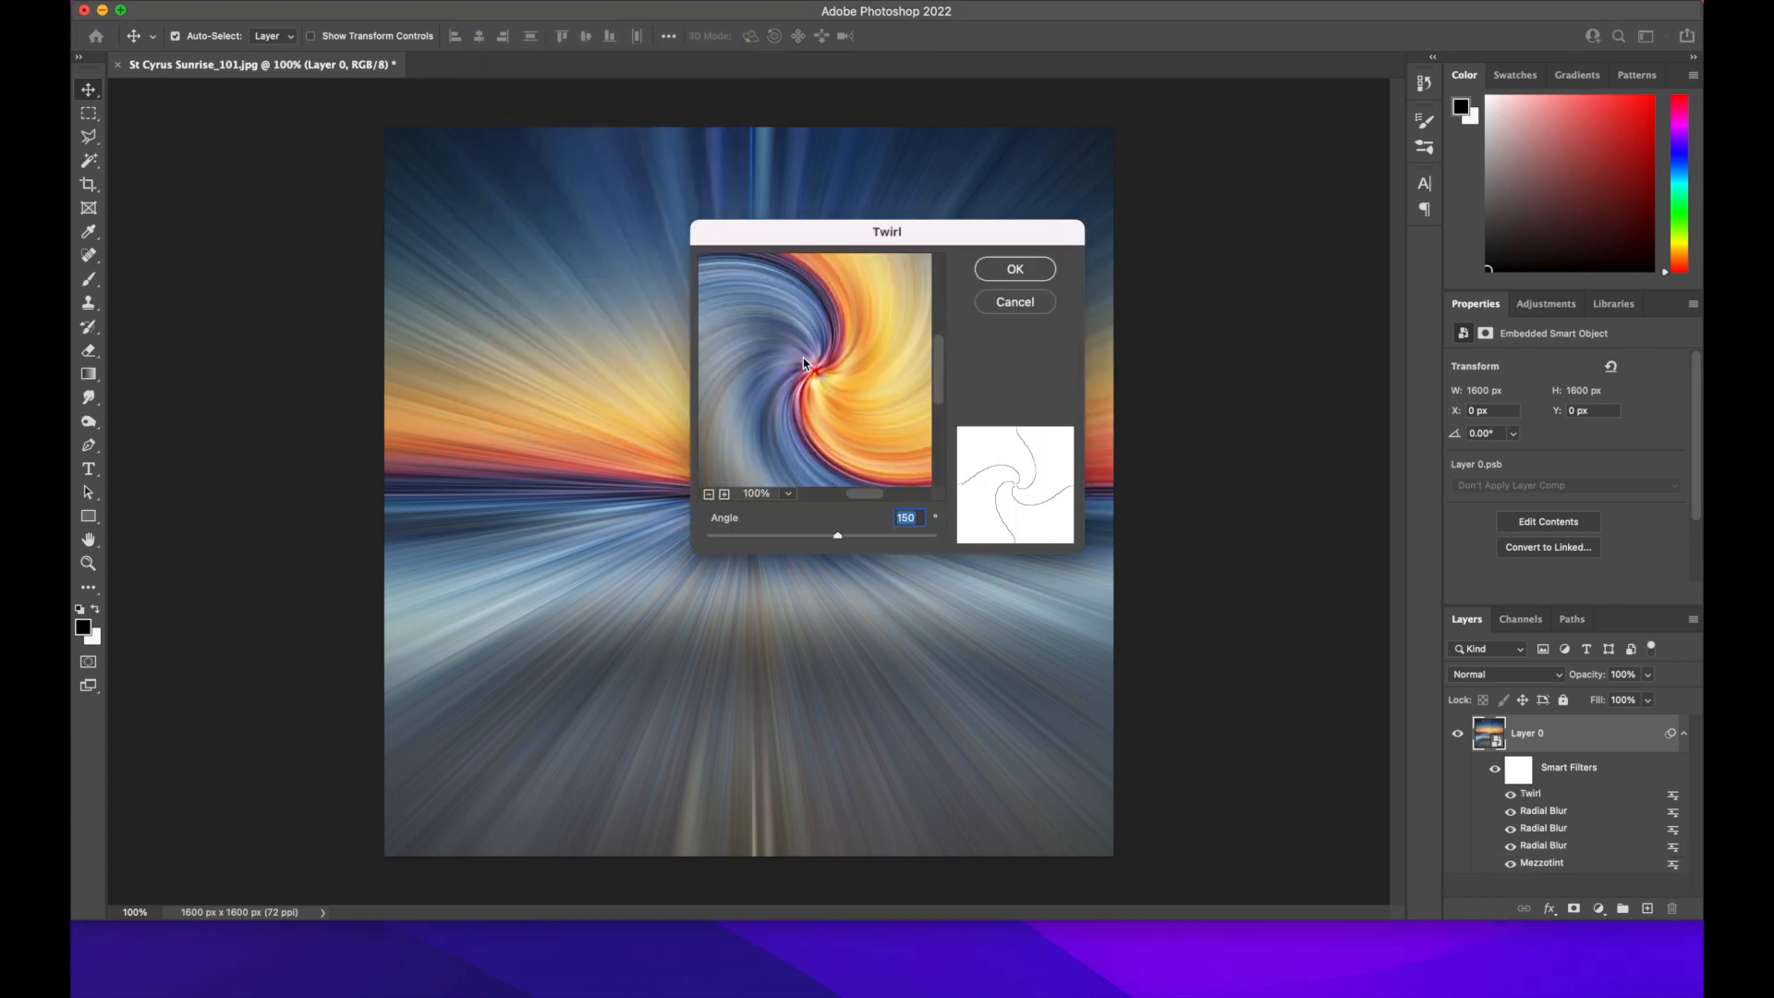
{"action": "left_click", "coordinate": [899, 522]}
{"action": "type", "text": "-"}
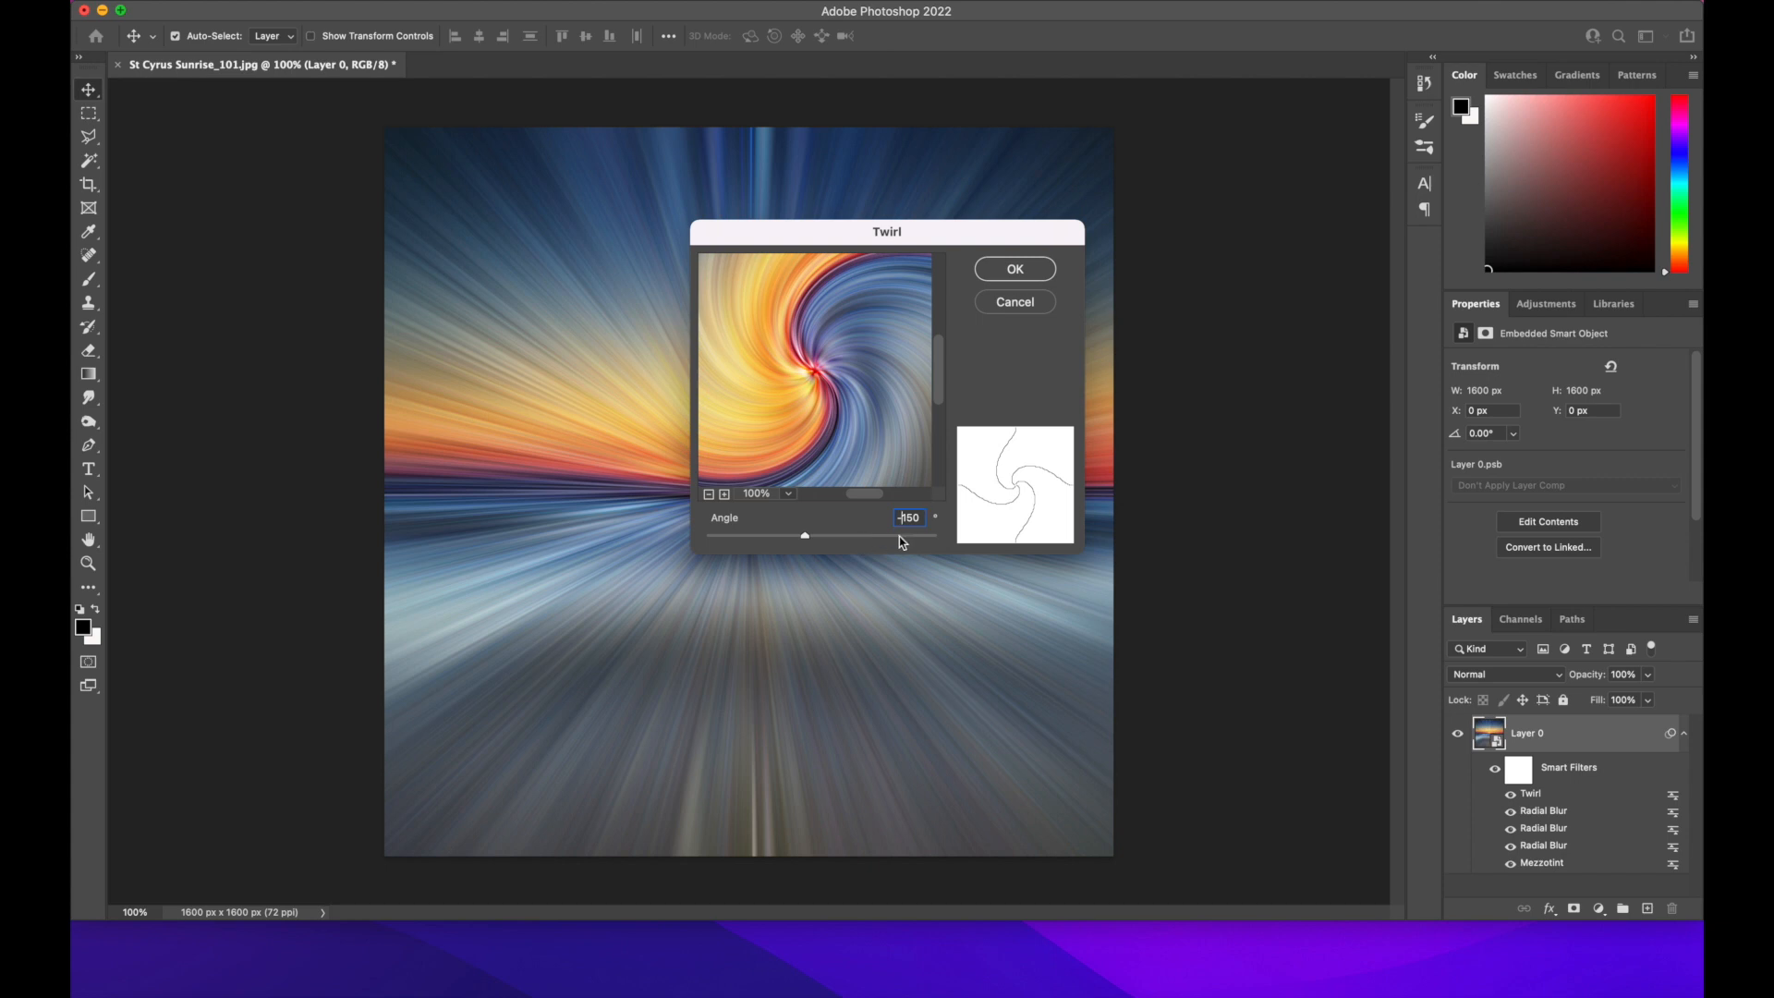
{"action": "left_click", "coordinate": [1019, 270]}
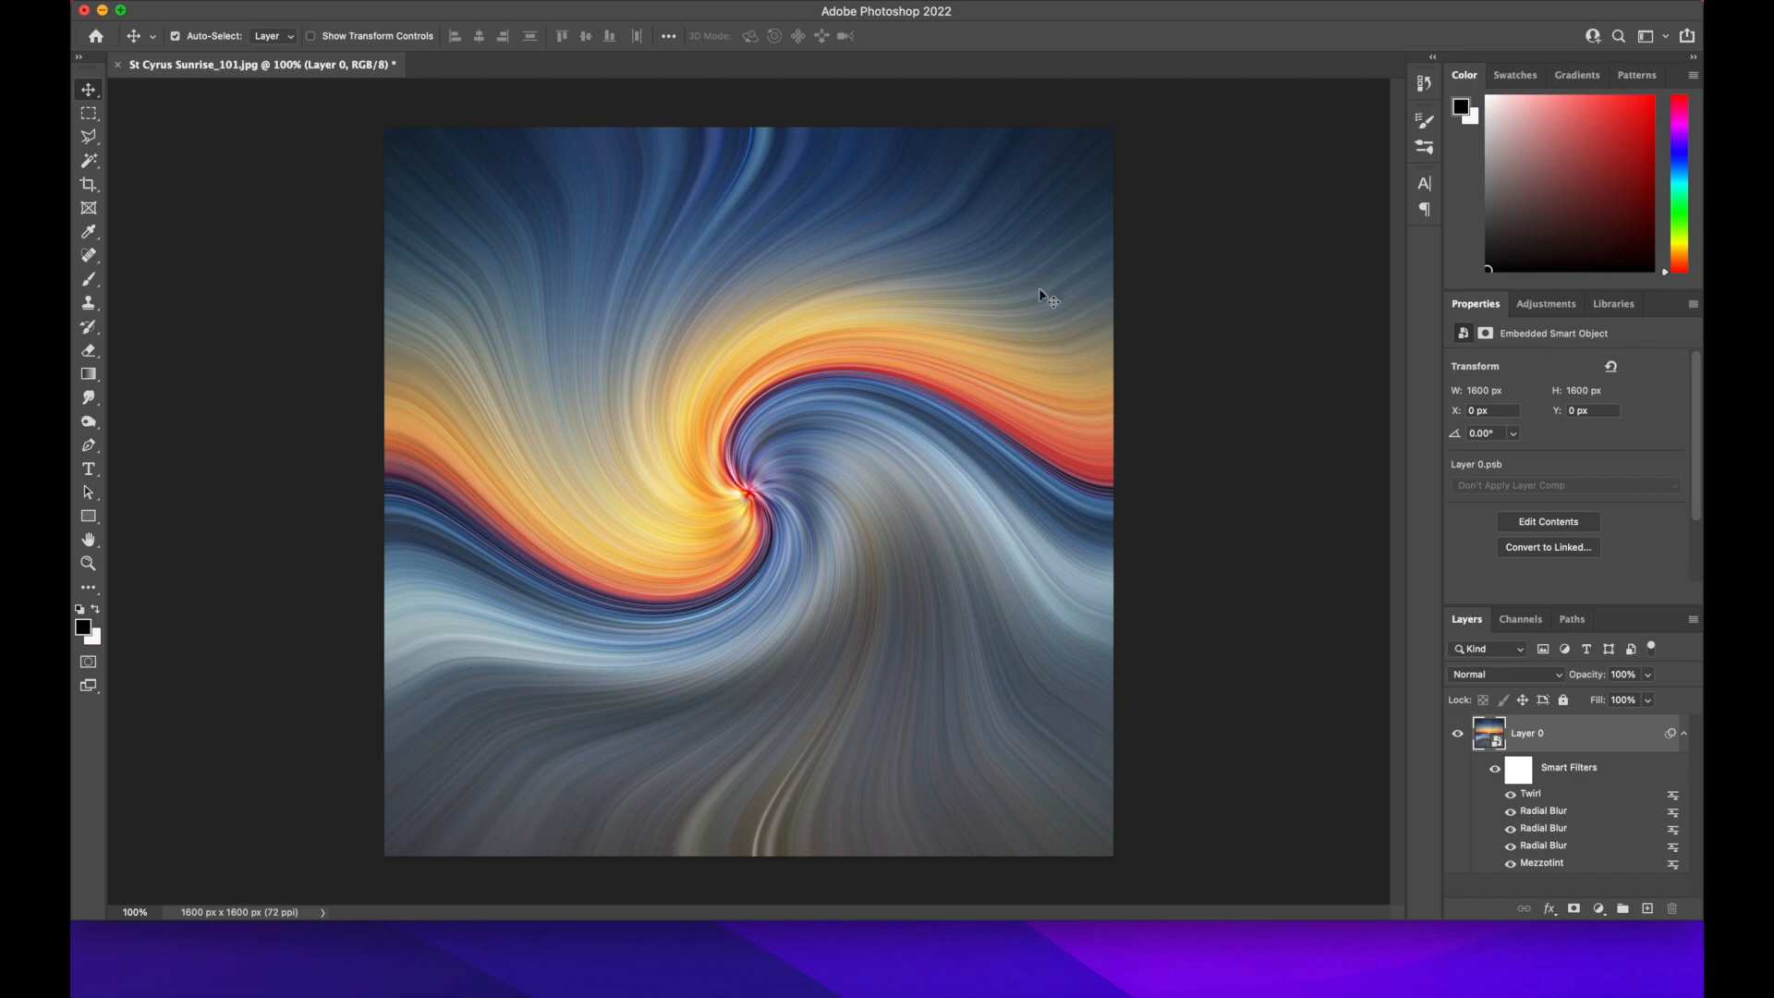
Set the blending mode of the Twirl smart filter to Lighten at 100% opacity
{"action": "left_click", "coordinate": [1673, 796]}
{"action": "double_click", "coordinate": [1673, 795]}
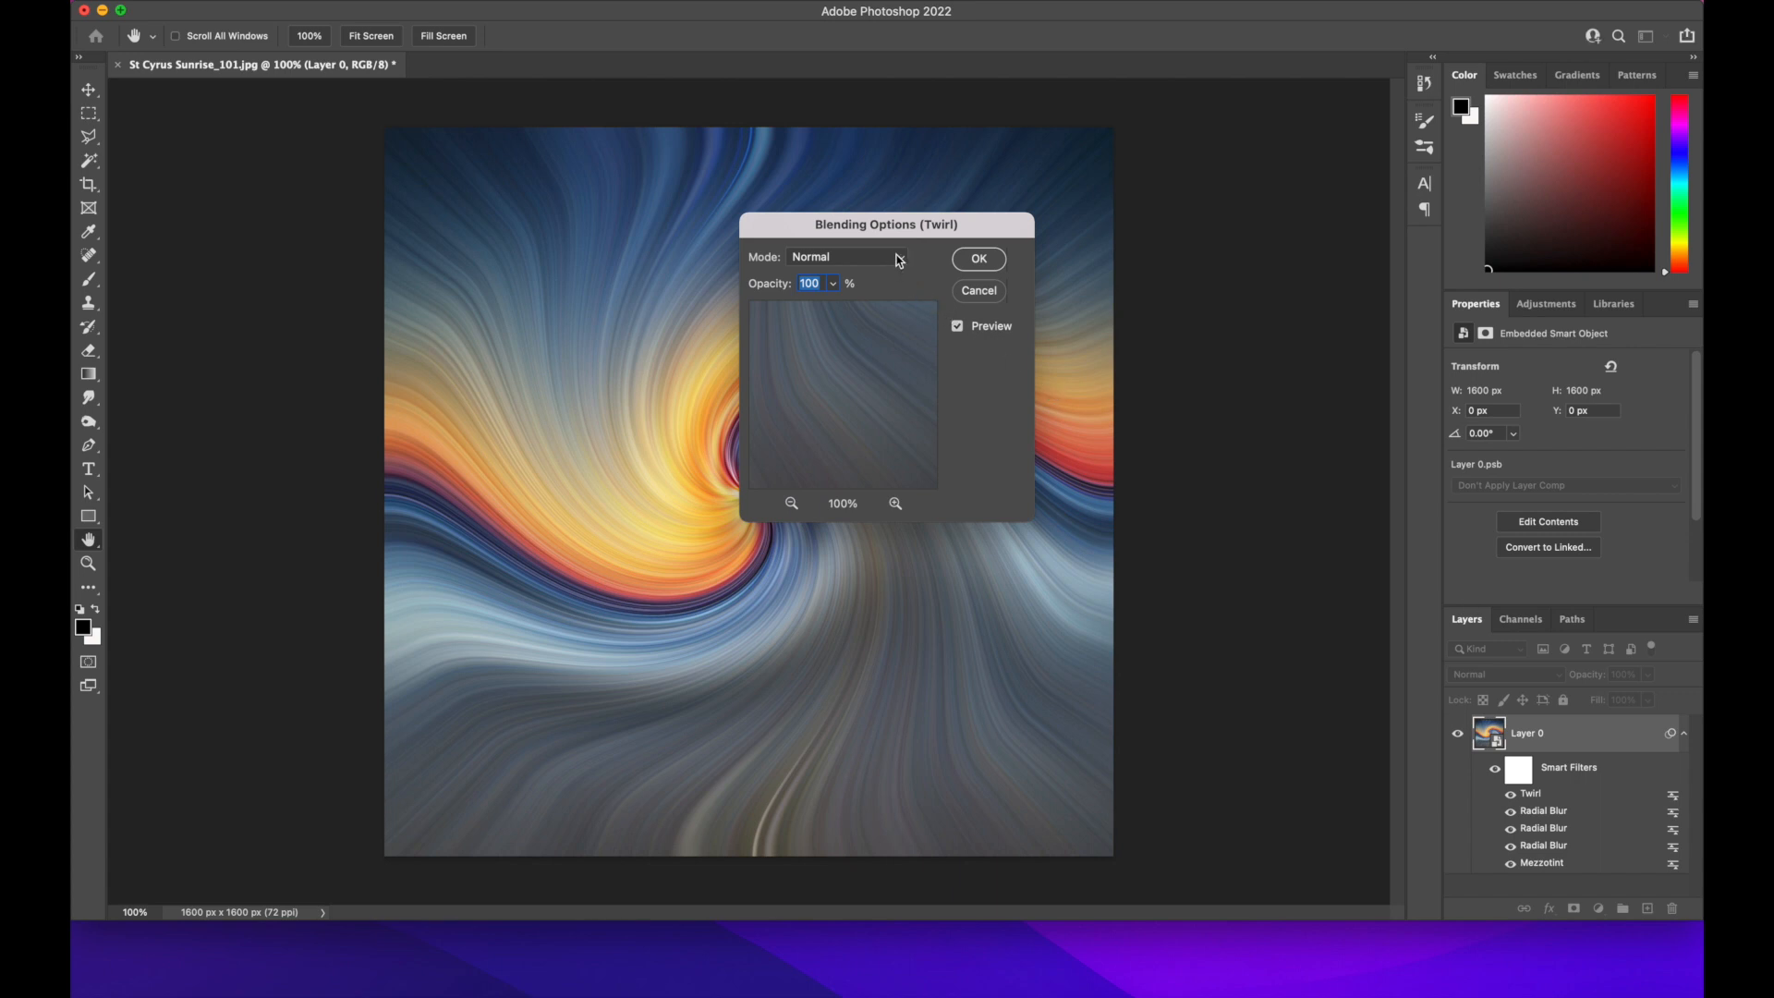
{"action": "left_click", "coordinate": [899, 261]}
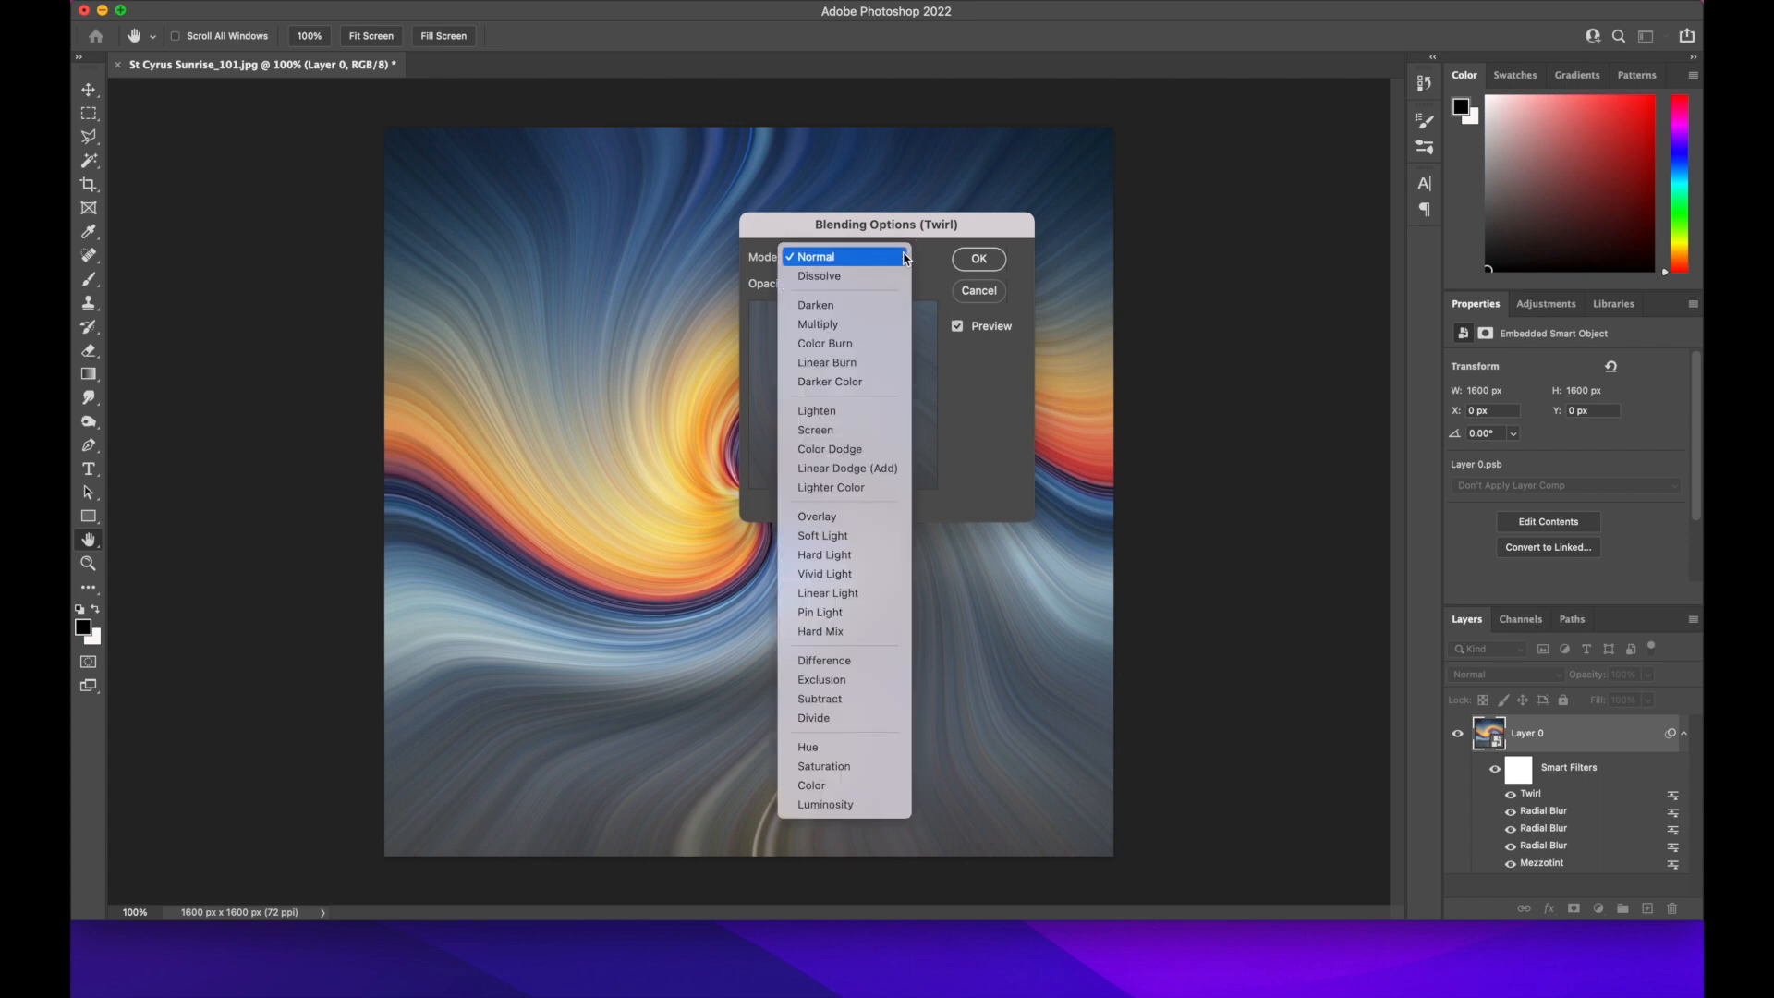
{"action": "left_click", "coordinate": [864, 413]}
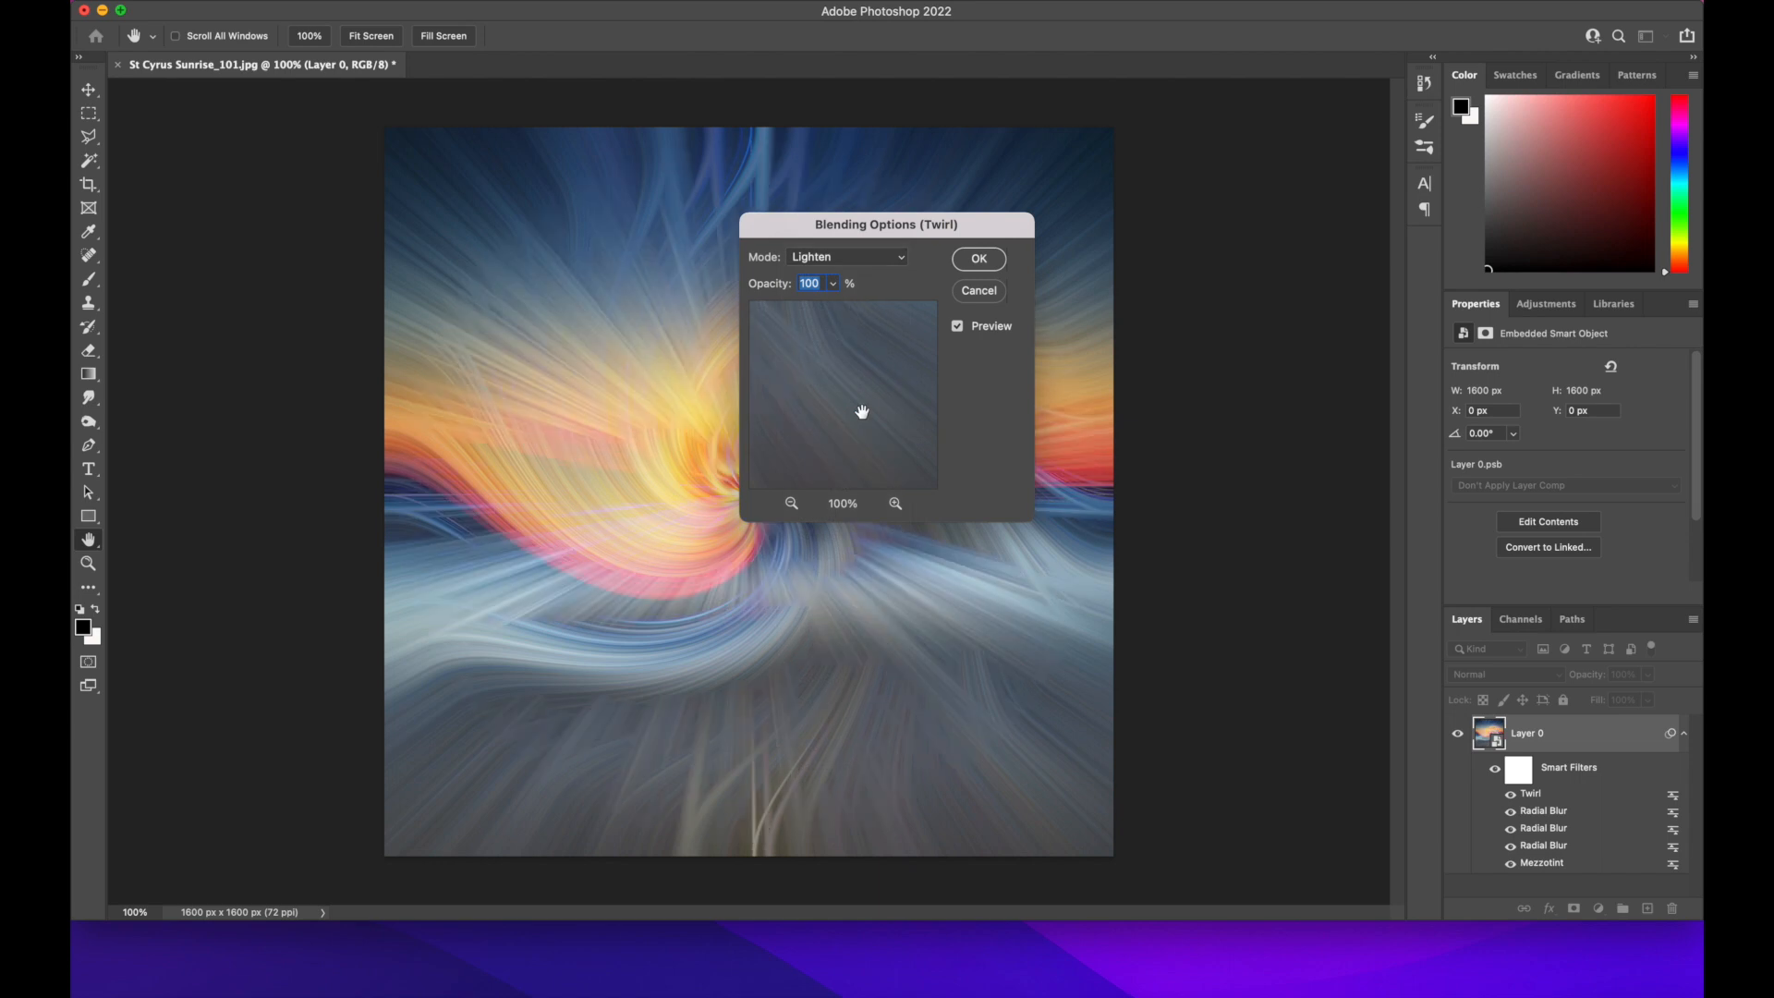
{"action": "left_click", "coordinate": [981, 260]}
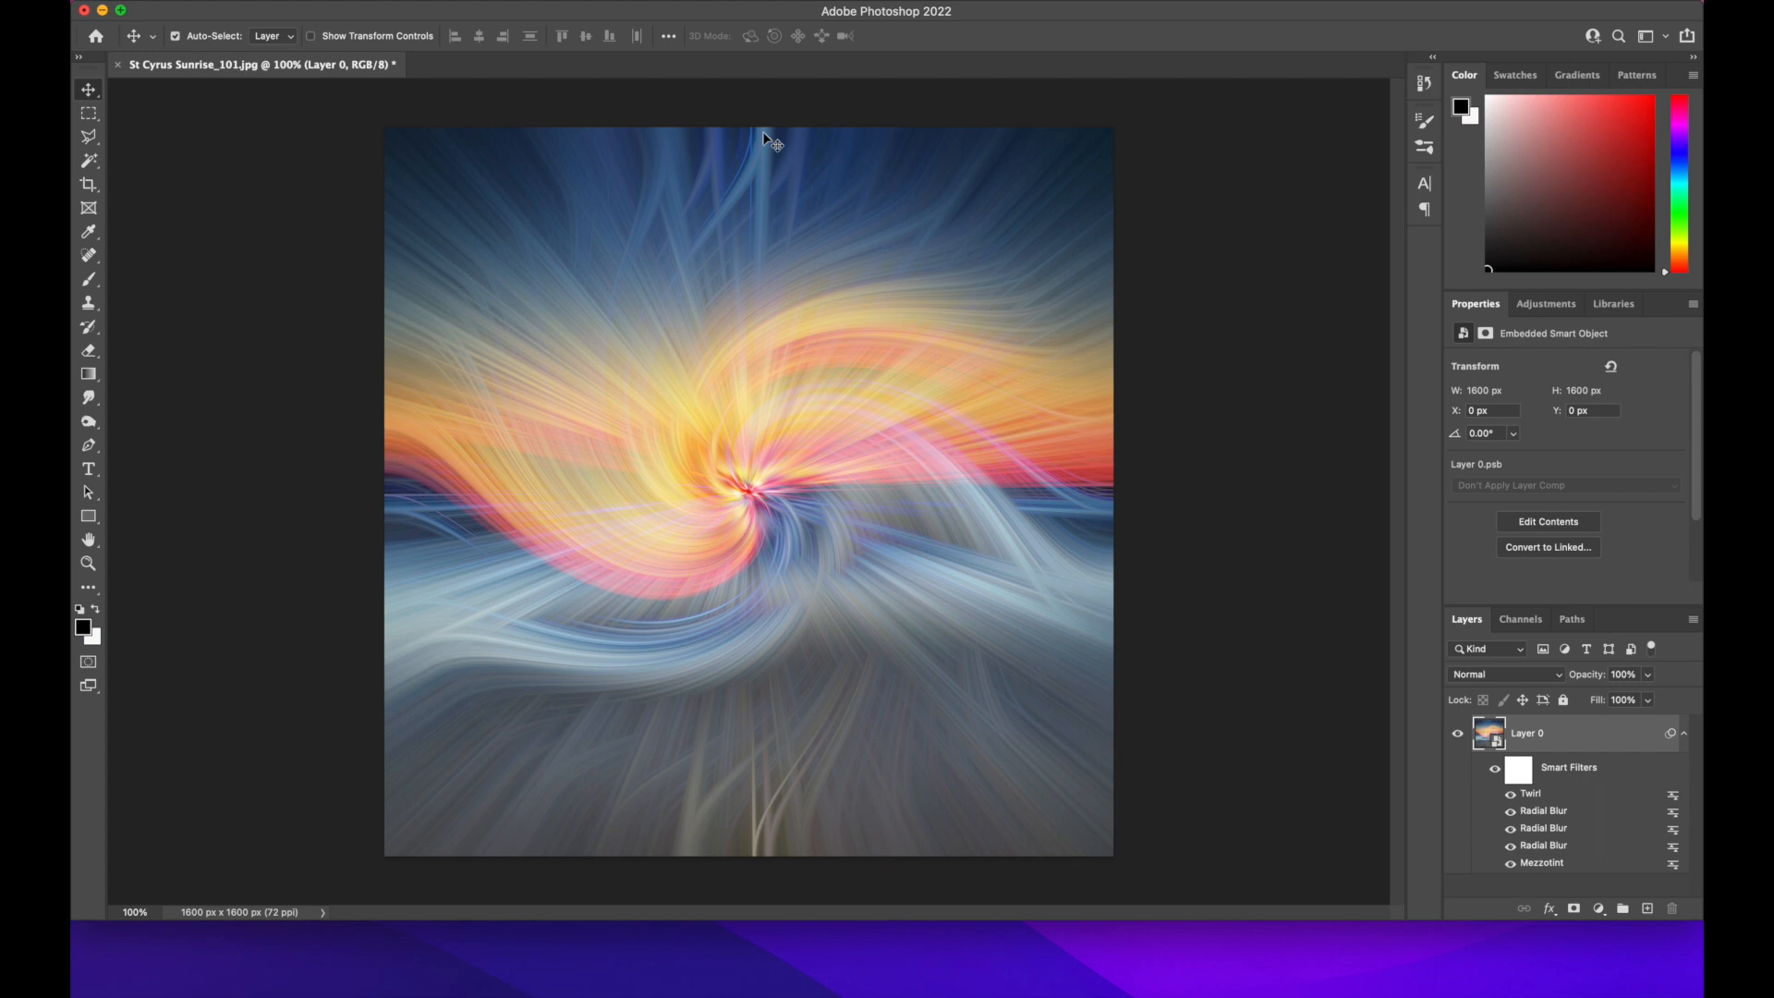
Add a second Twirl distortion to Layer 0 with an angle of 150 degrees
{"action": "left_click", "coordinate": [496, 1]}
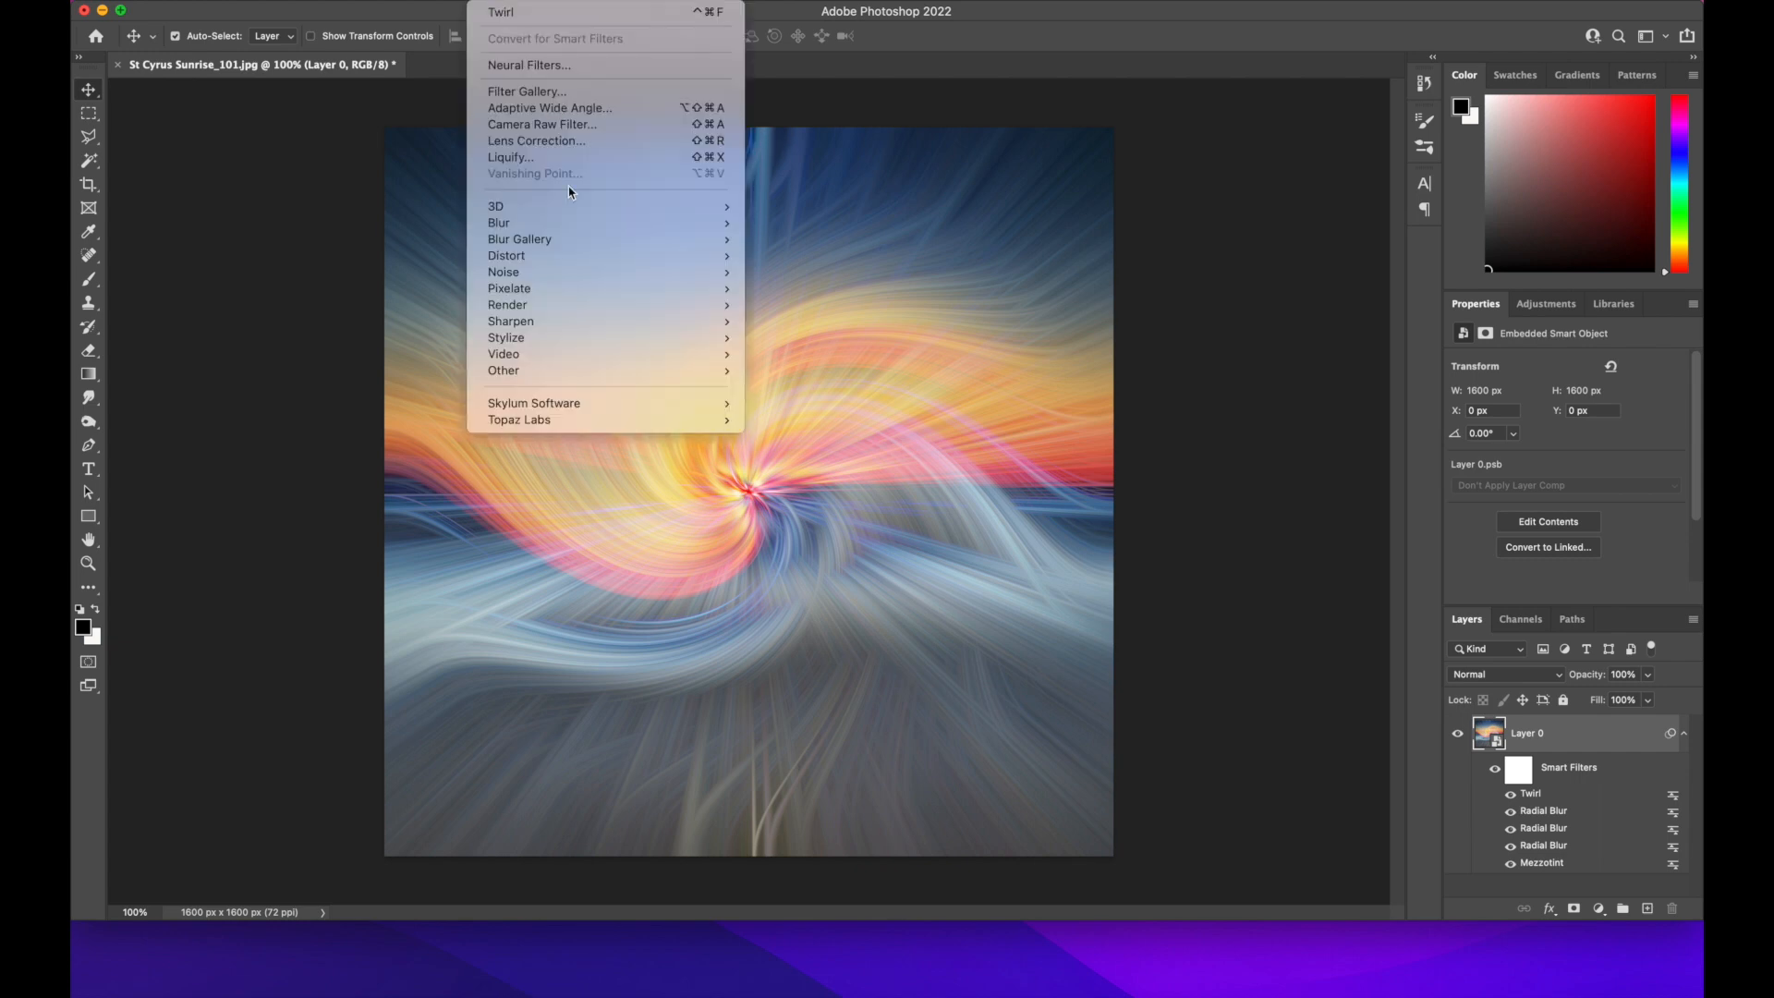
{"action": "mouse_move", "coordinate": [546, 265]}
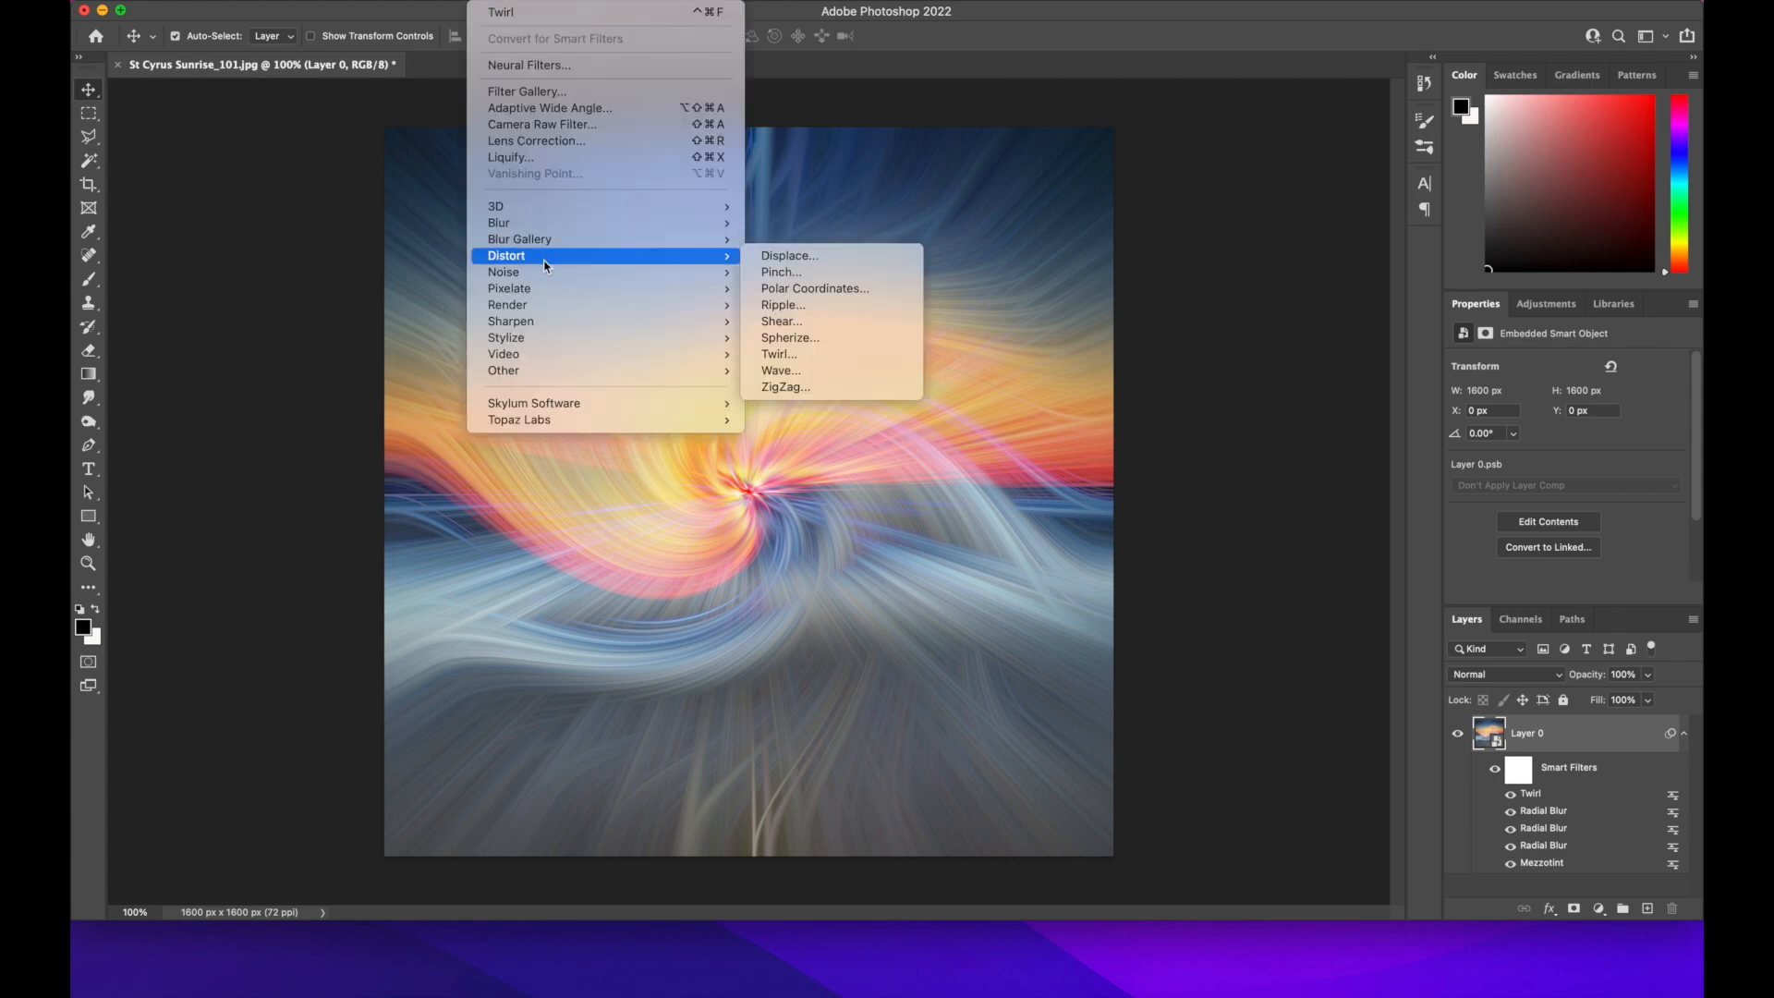
{"action": "left_click", "coordinate": [787, 354]}
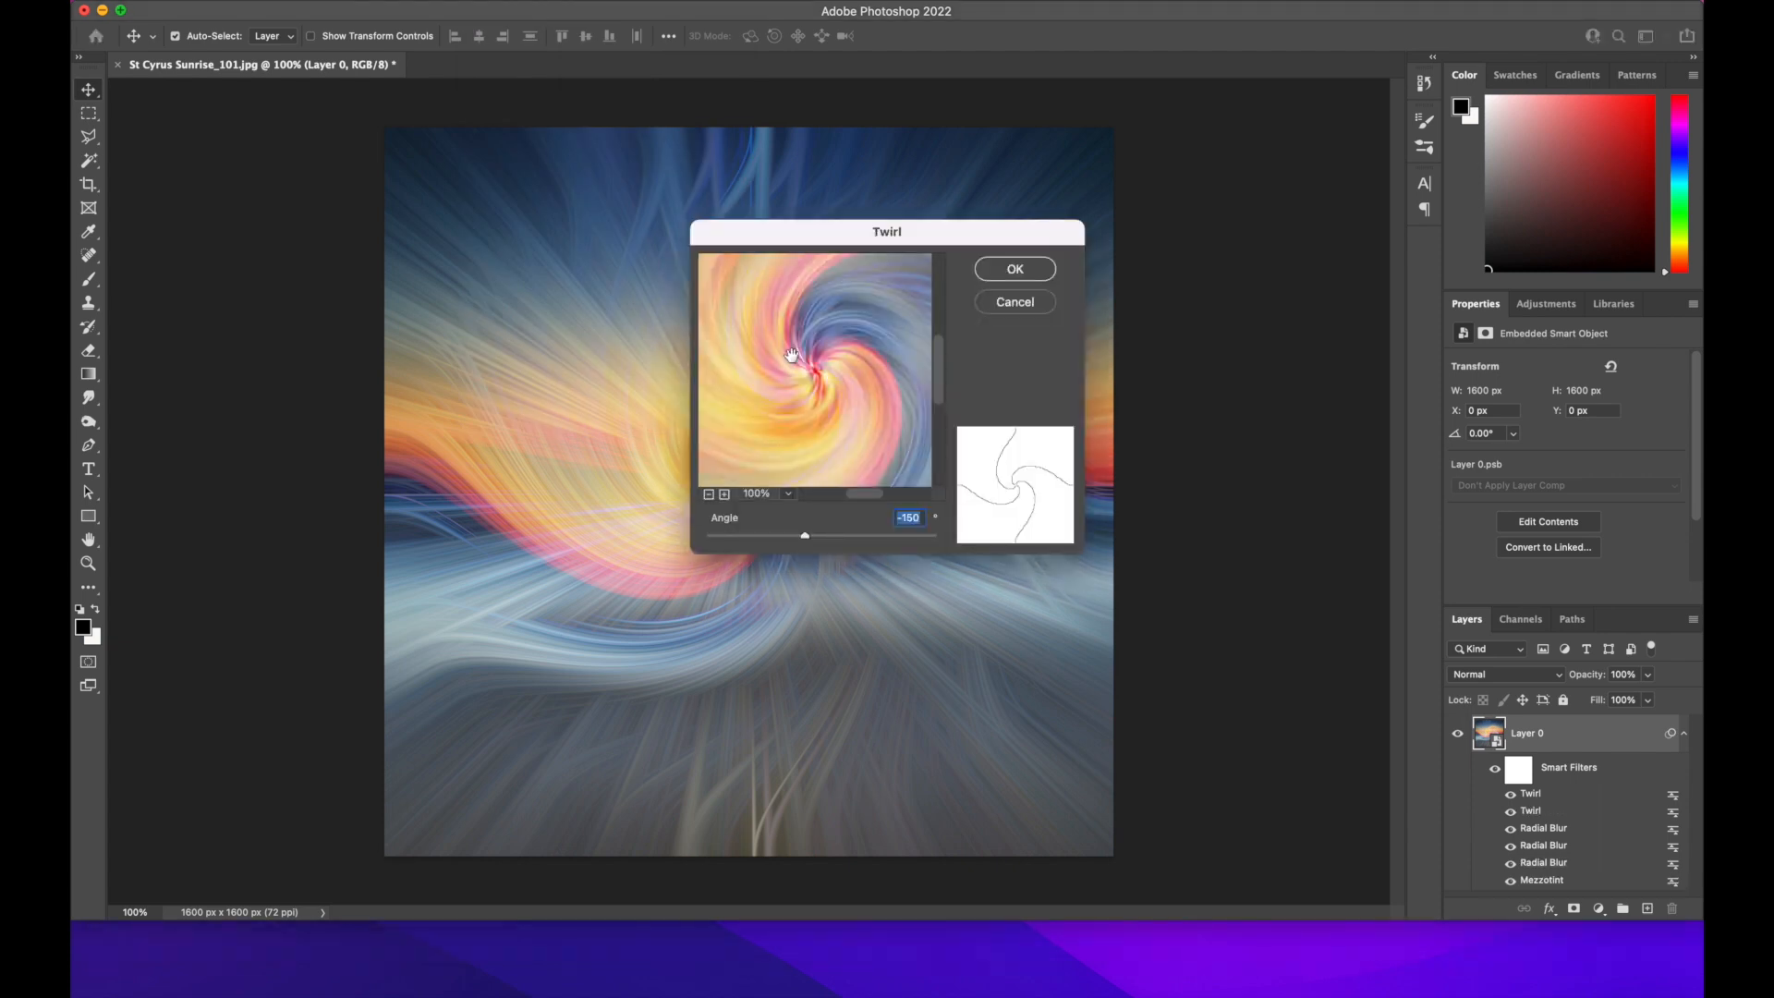
{"action": "left_click", "coordinate": [899, 517]}
{"action": "key", "text": "BackSpace"}
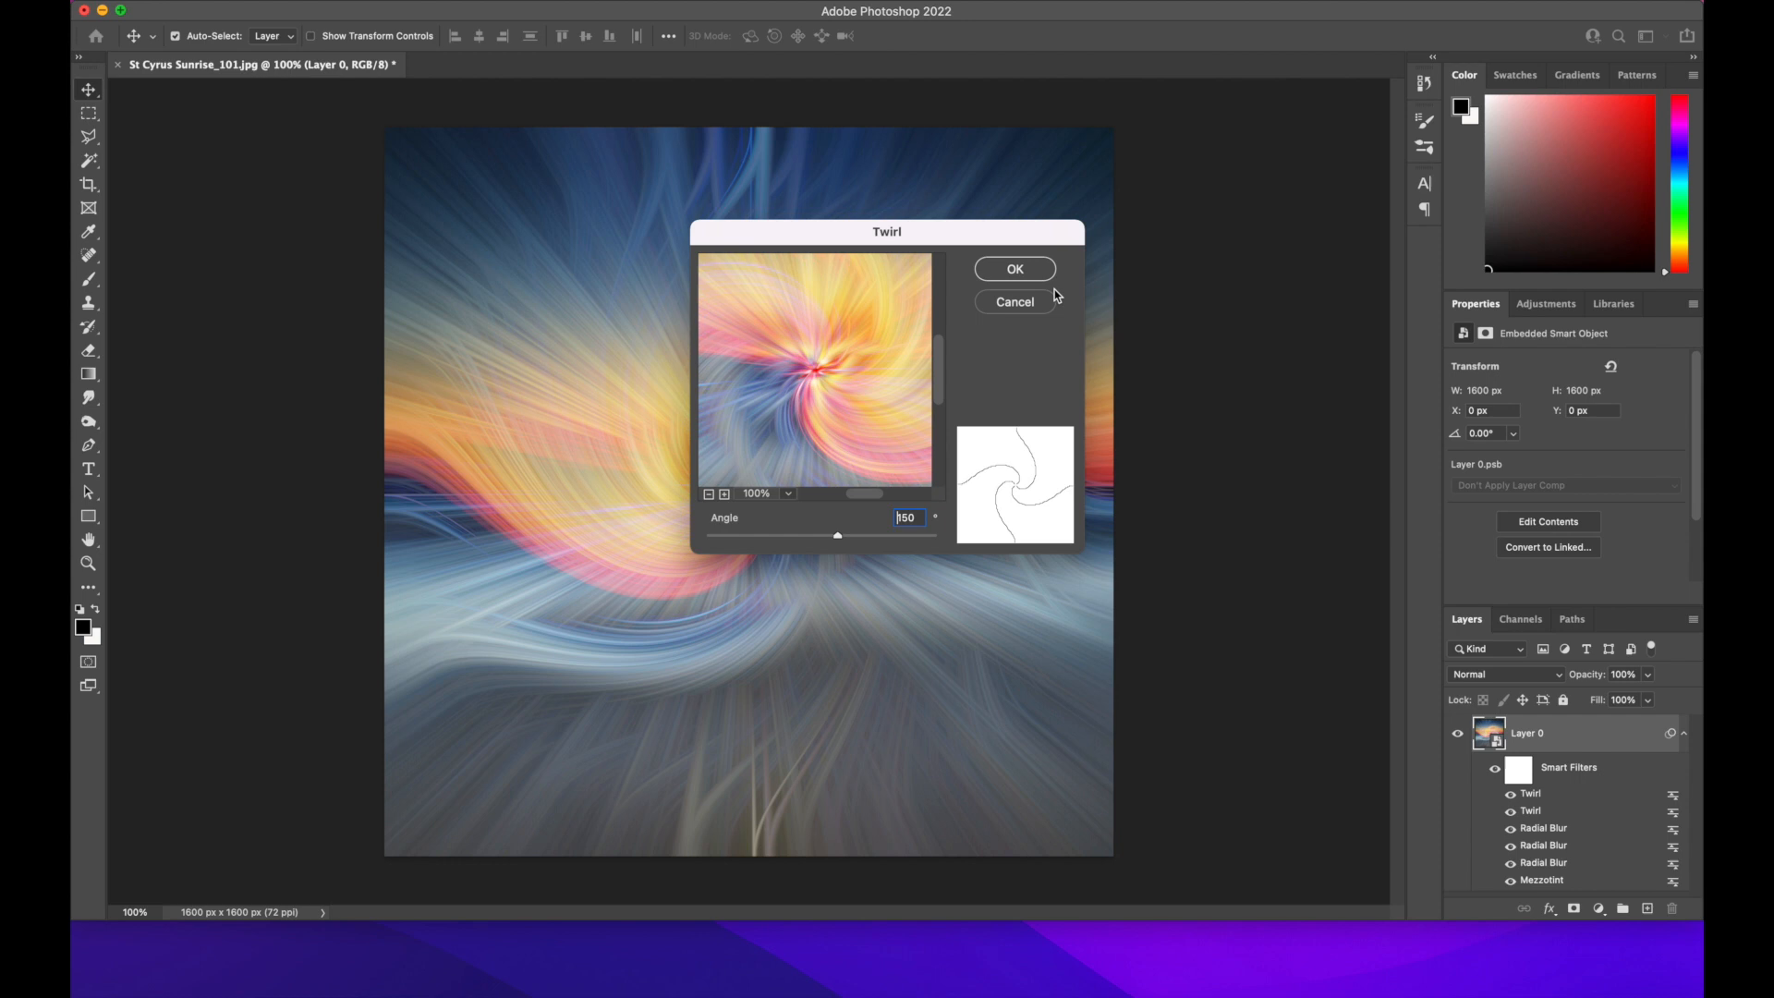
{"action": "left_click", "coordinate": [1031, 269]}
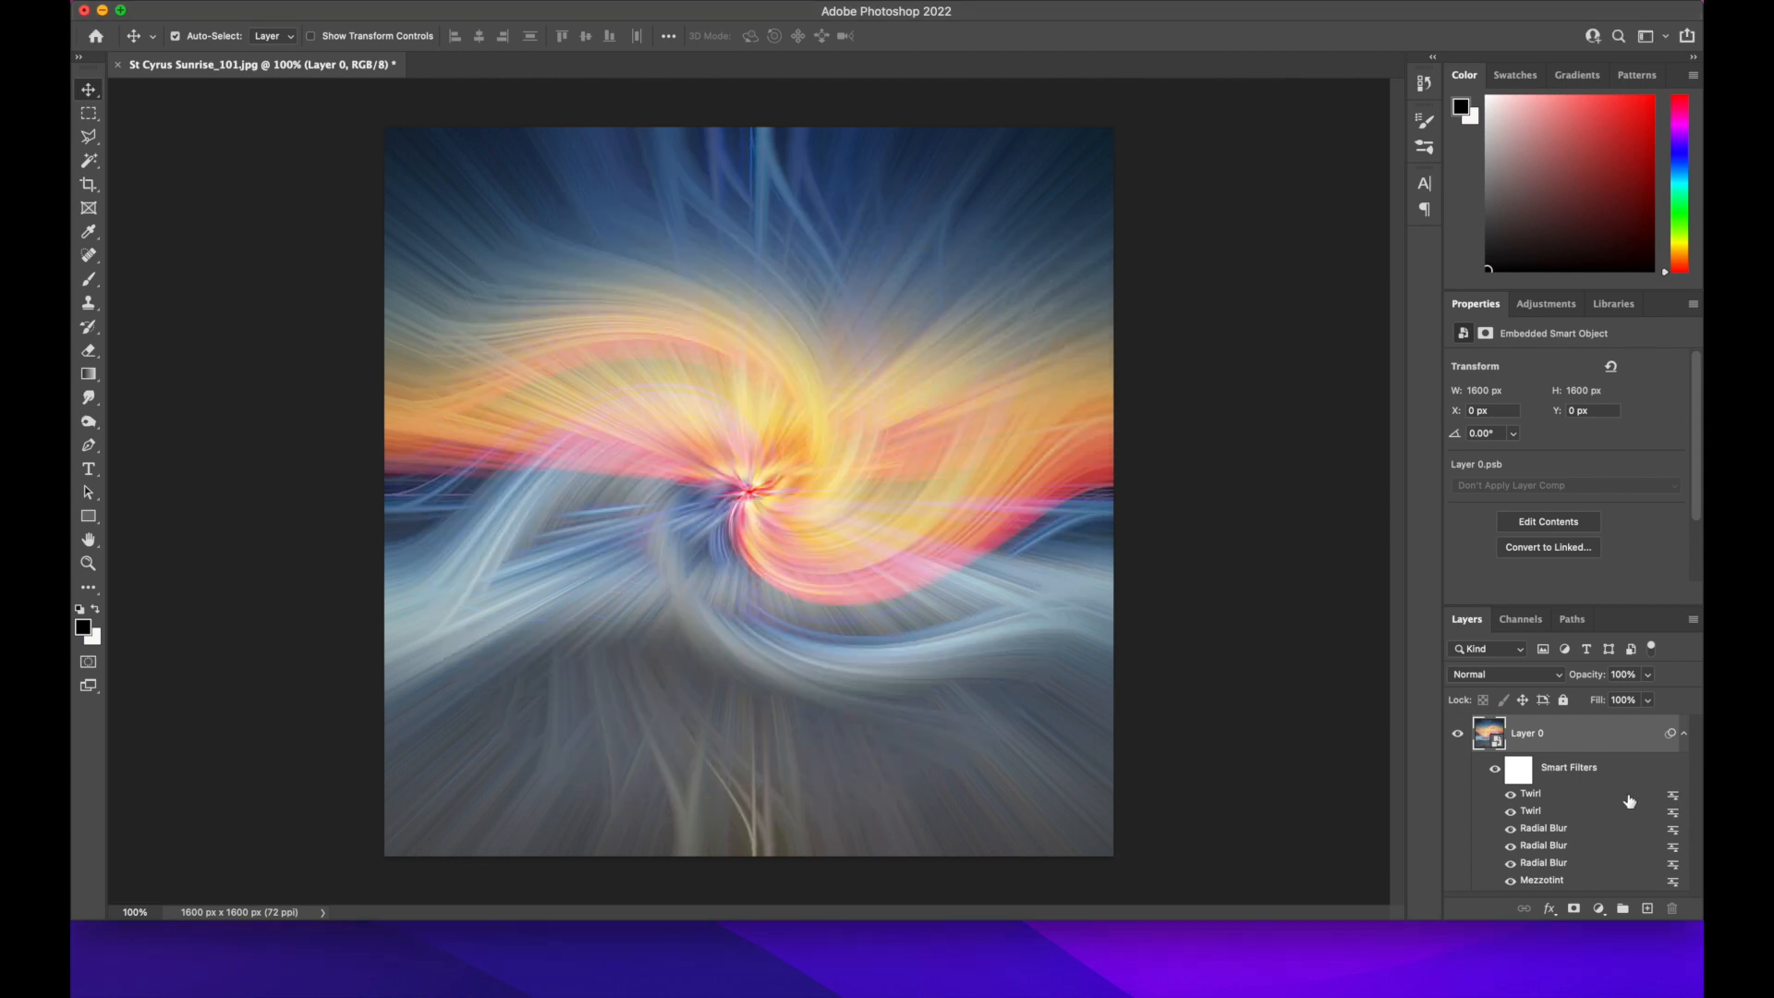
Set the second, topmost Twirl smart filter's blending mode to Lighten at 100% opacity
{"action": "double_click", "coordinate": [1672, 795]}
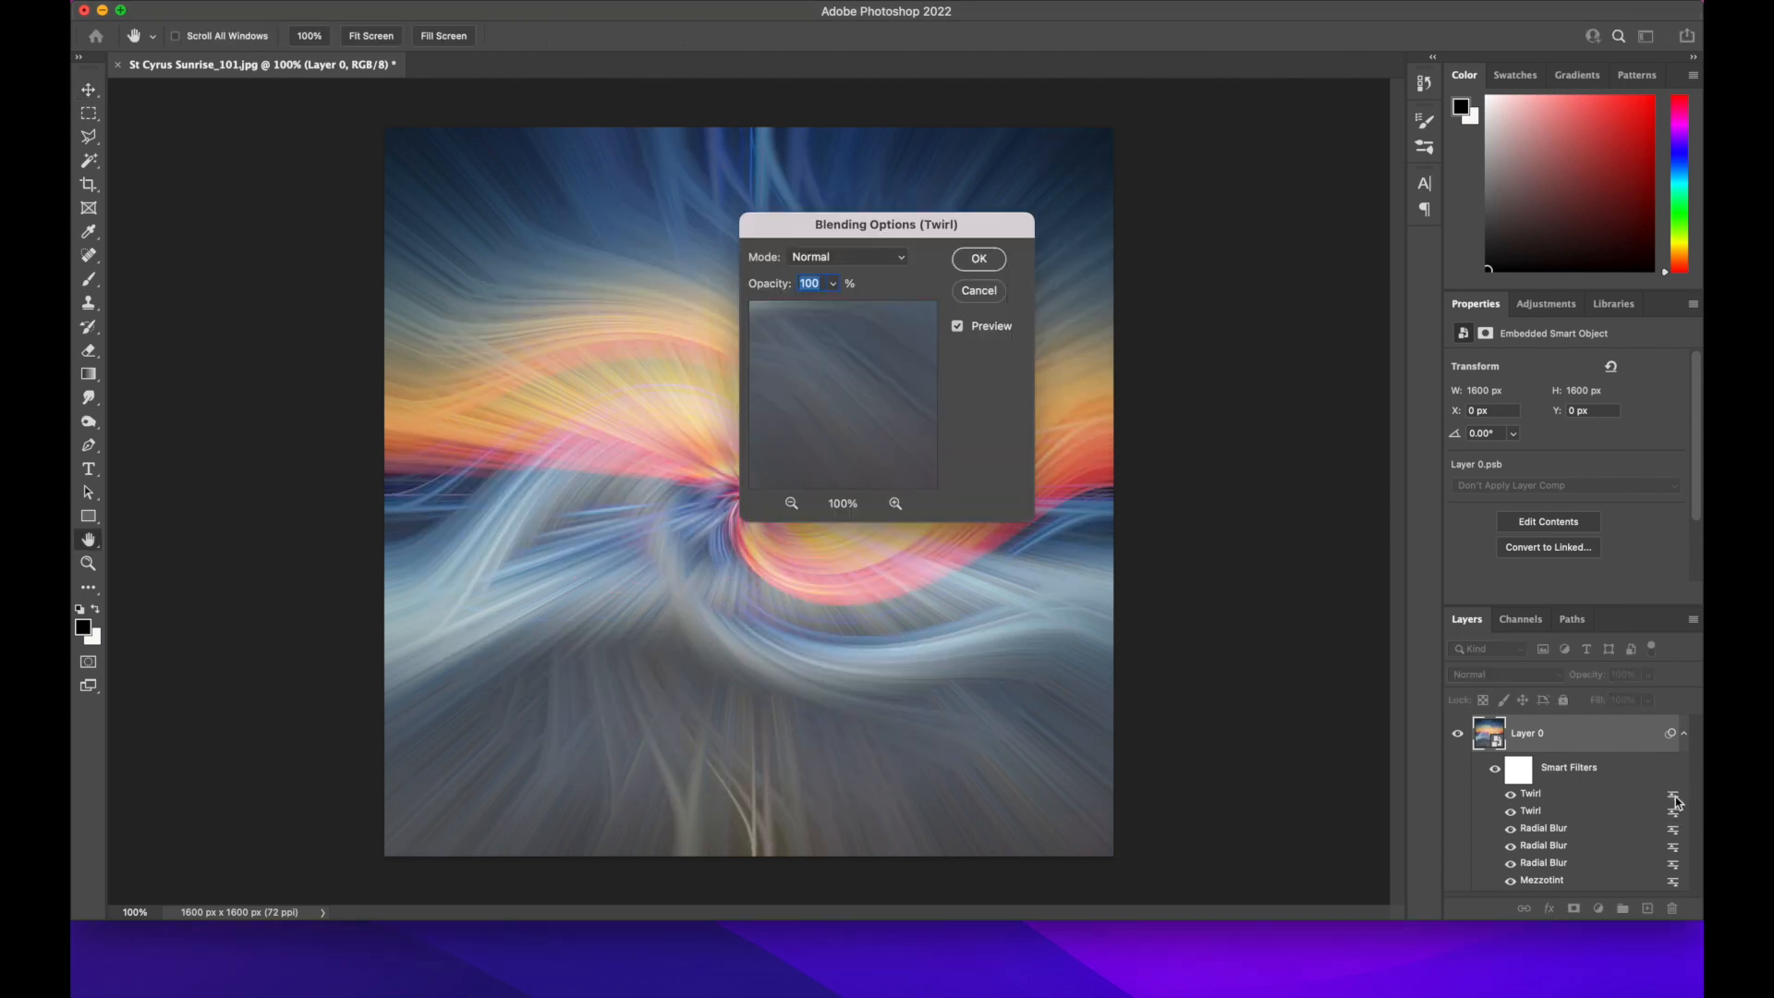
{"action": "left_click", "coordinate": [900, 257]}
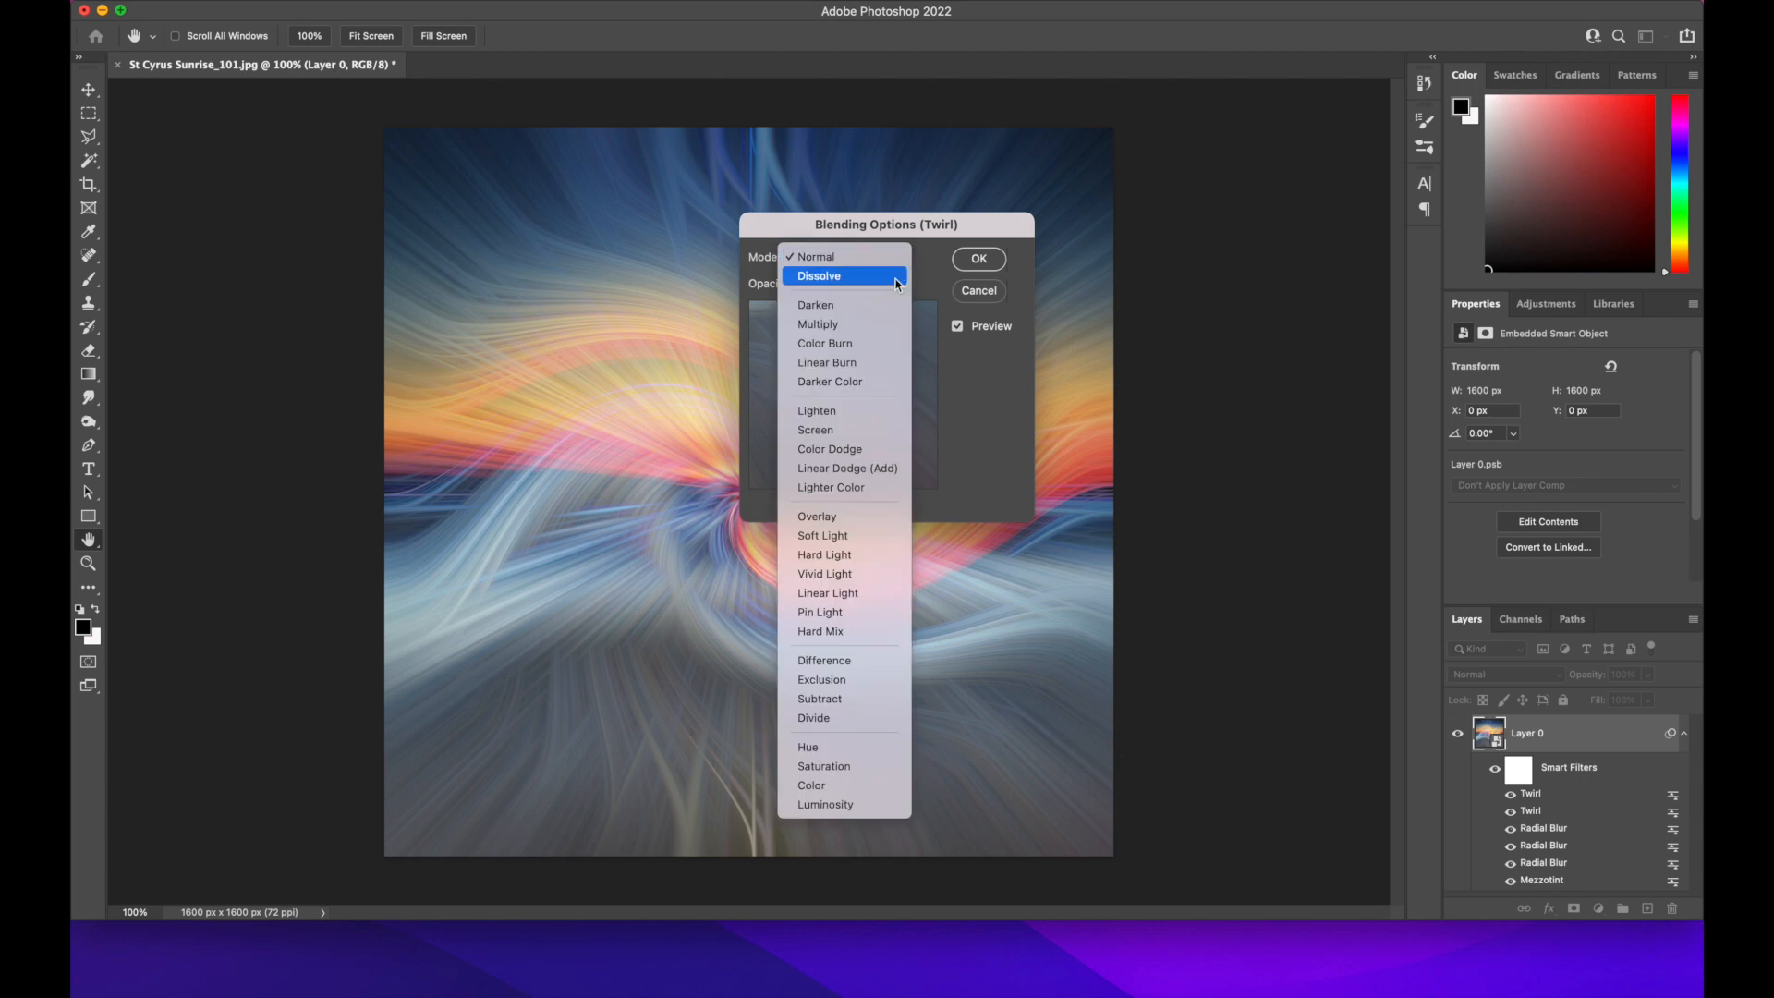
{"action": "left_click", "coordinate": [848, 410]}
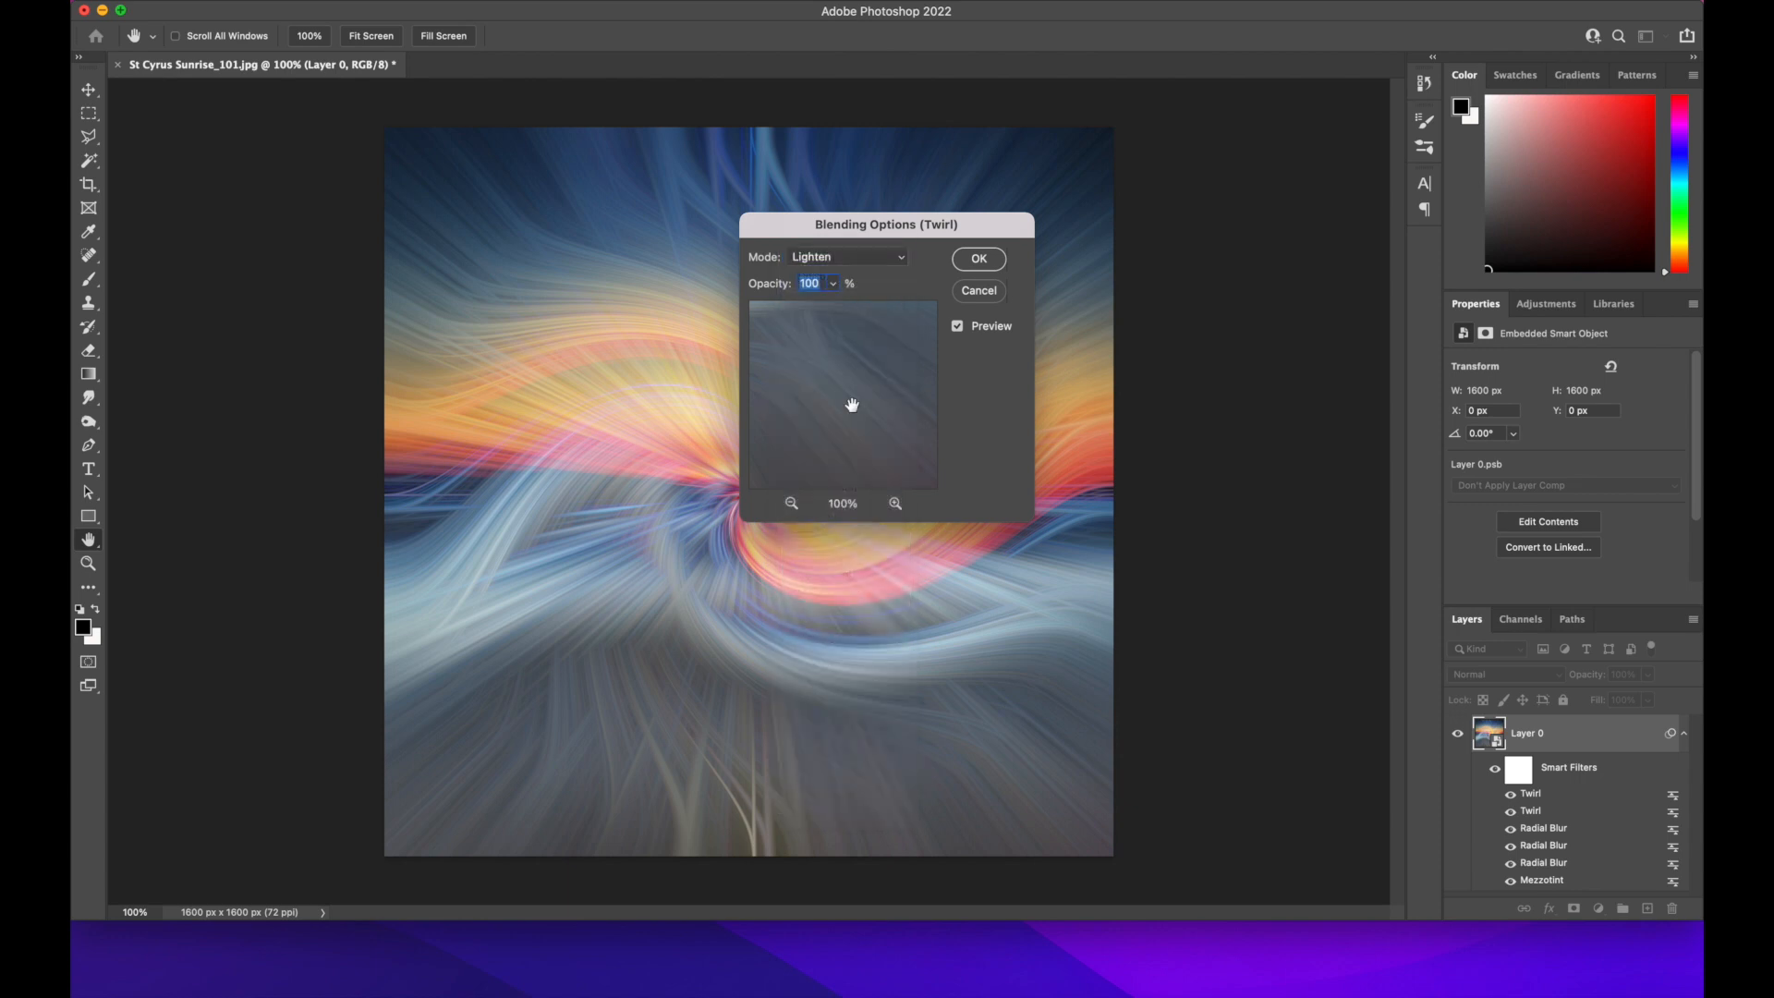
{"action": "left_click", "coordinate": [979, 260]}
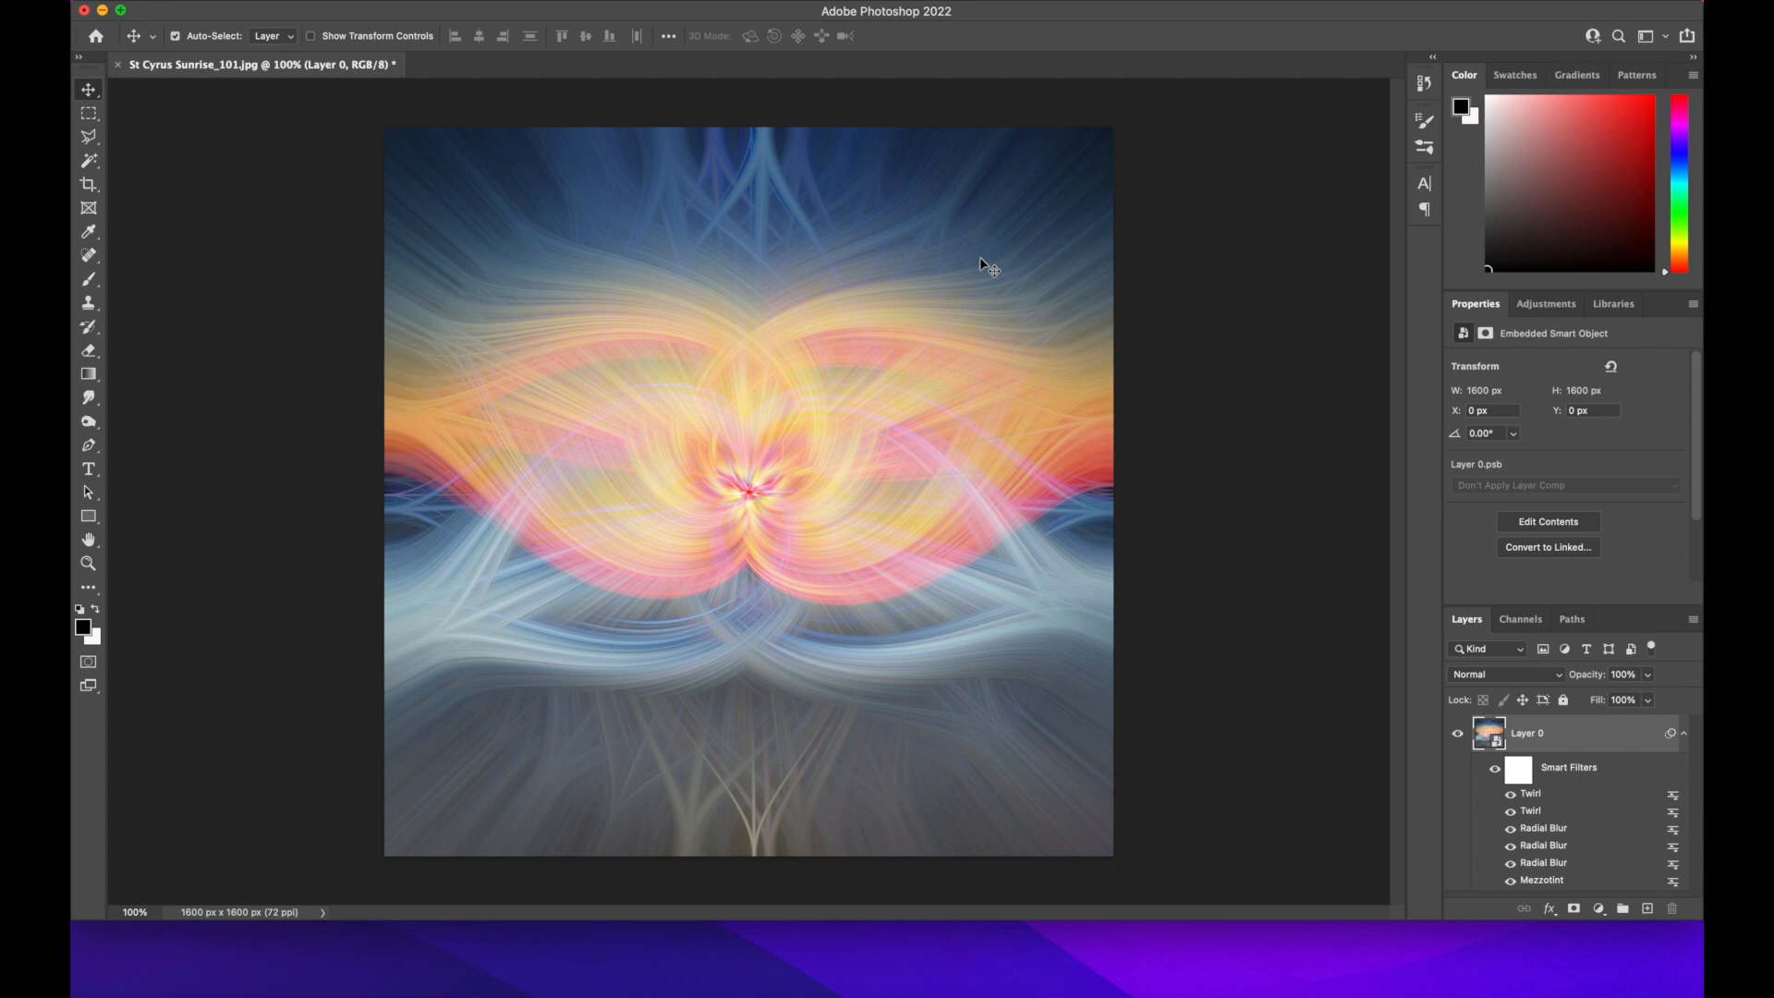
Add a Curves adjustment layer with black point input 18, and shape an S-curve that brightens highlights and darkens shadows
{"action": "left_click", "coordinate": [1547, 305]}
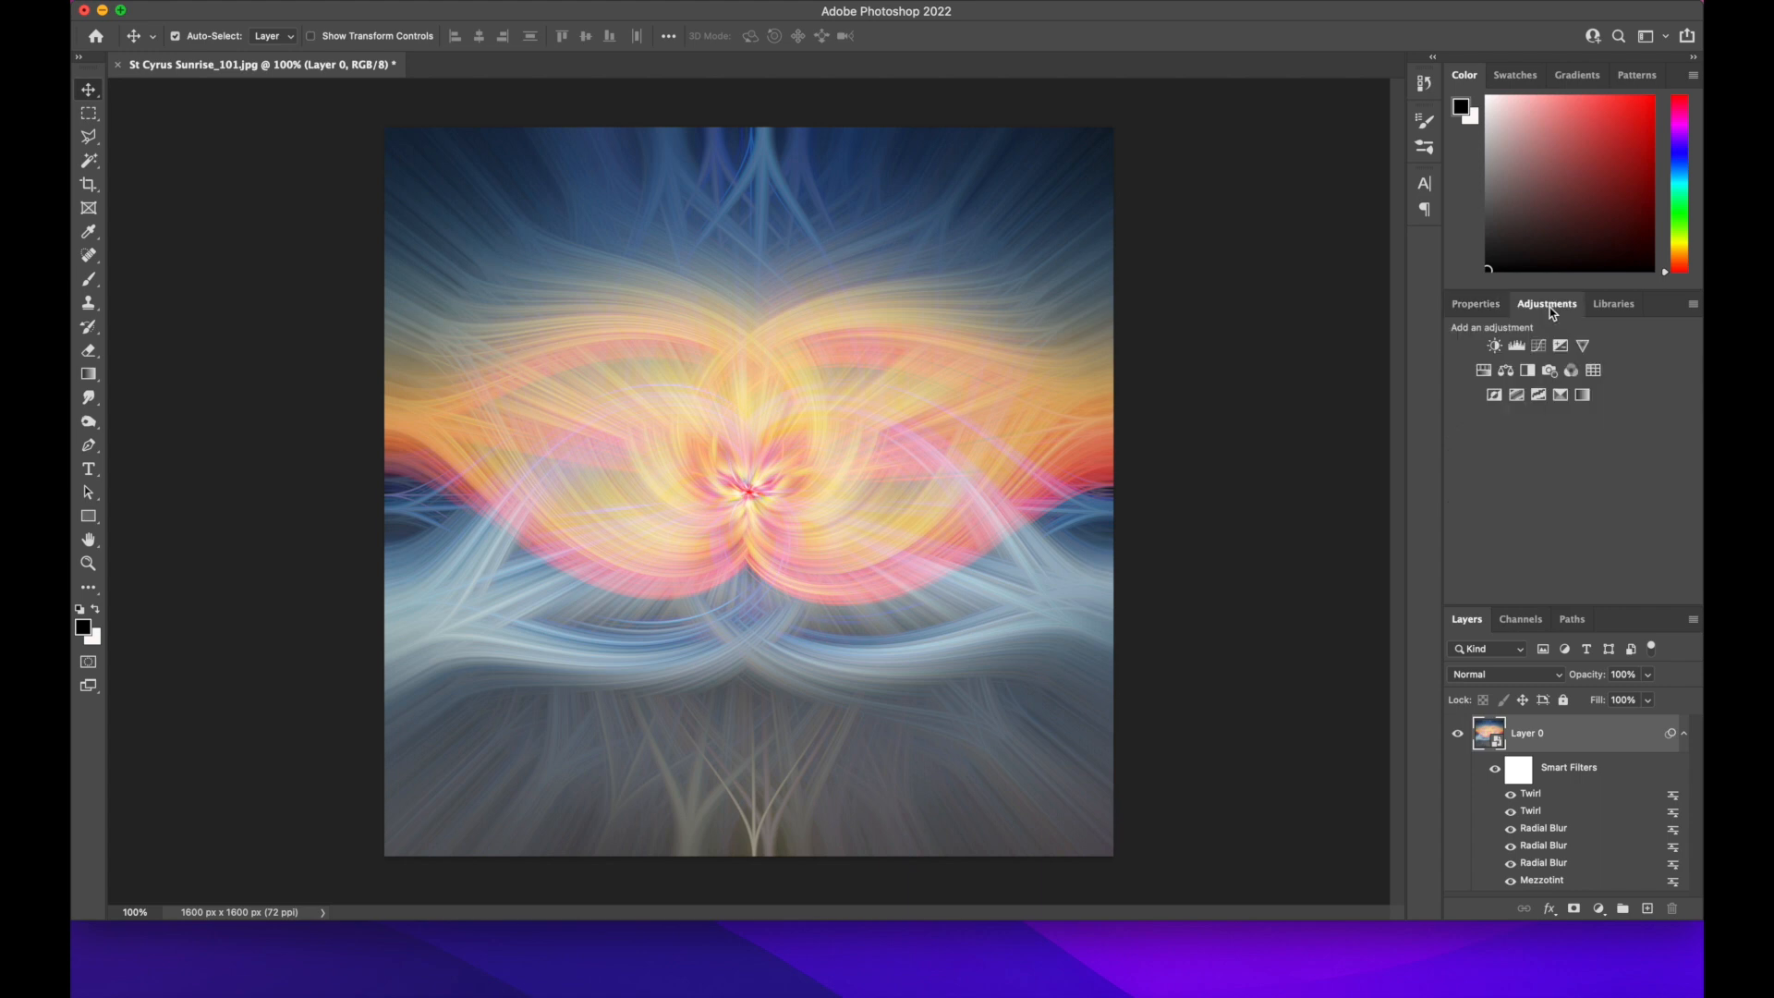
{"action": "left_click", "coordinate": [1538, 345]}
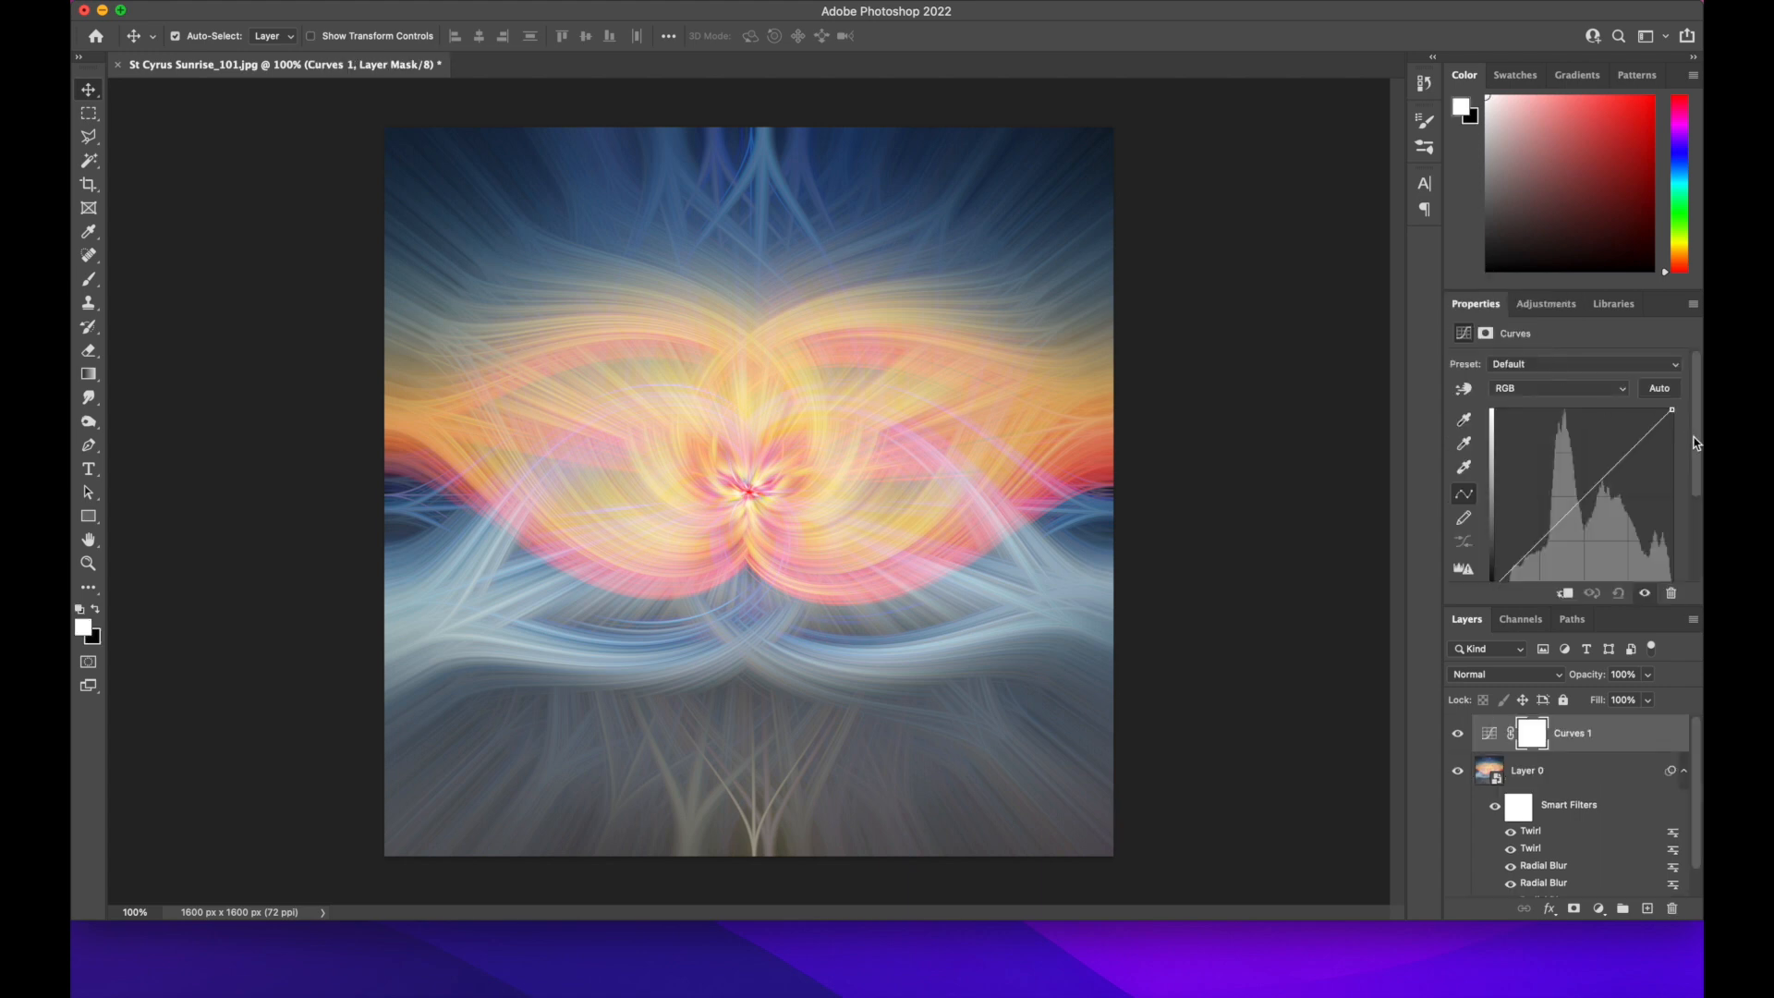
{"action": "scroll", "coordinate": [1696, 444], "scroll_direction": "down", "scroll_amount": 2}
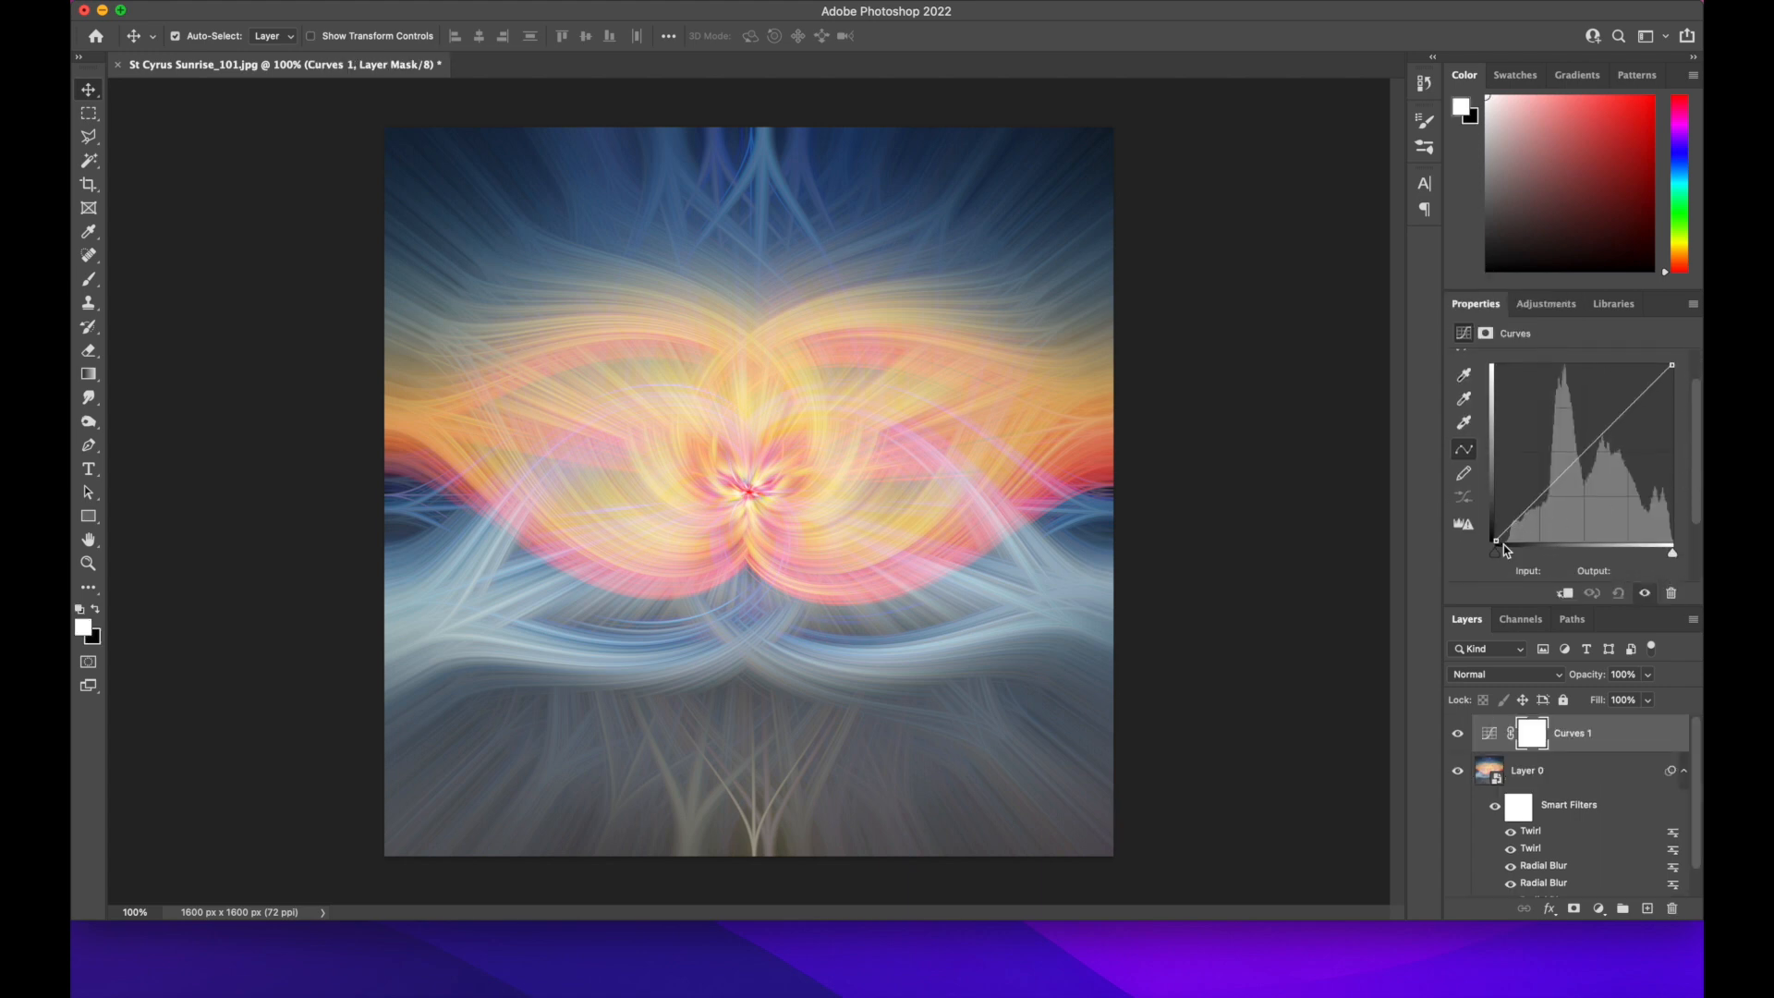
{"action": "left_click_drag", "start_coordinate": [1496, 542], "coordinate": [1509, 549]}
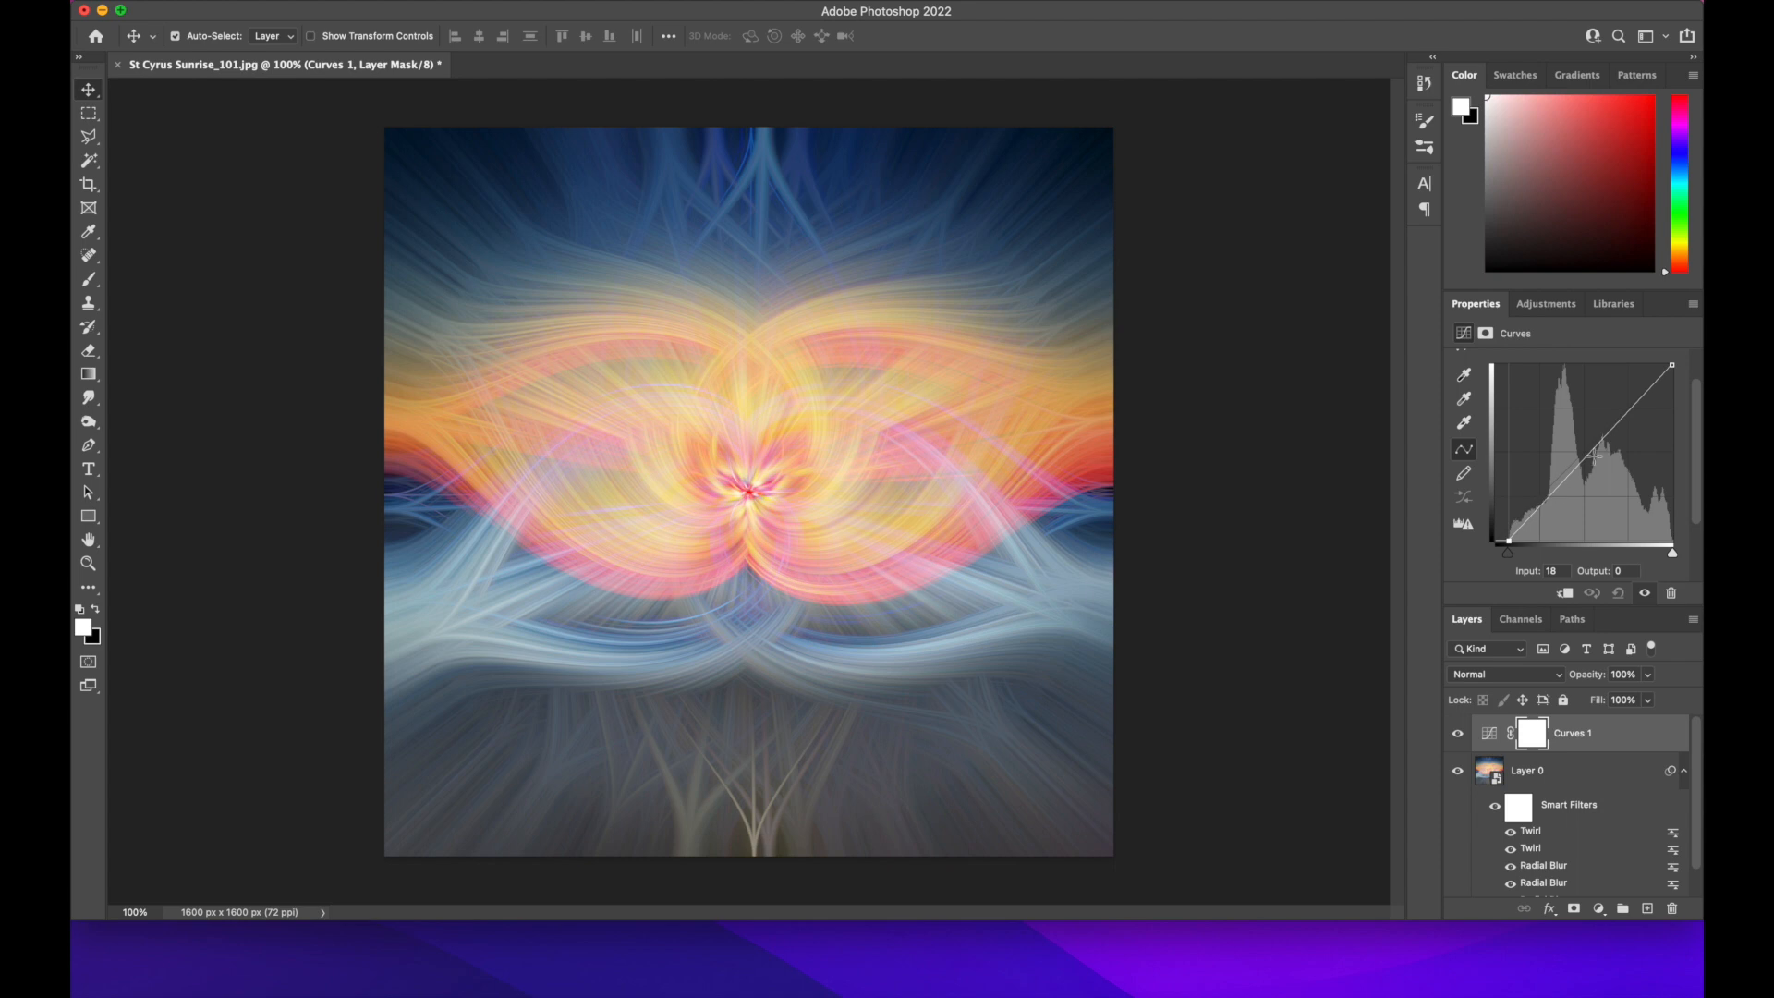
{"action": "left_click_drag", "start_coordinate": [1619, 416], "coordinate": [1618, 415]}
{"action": "left_click_drag", "start_coordinate": [1561, 473], "coordinate": [1570, 490]}
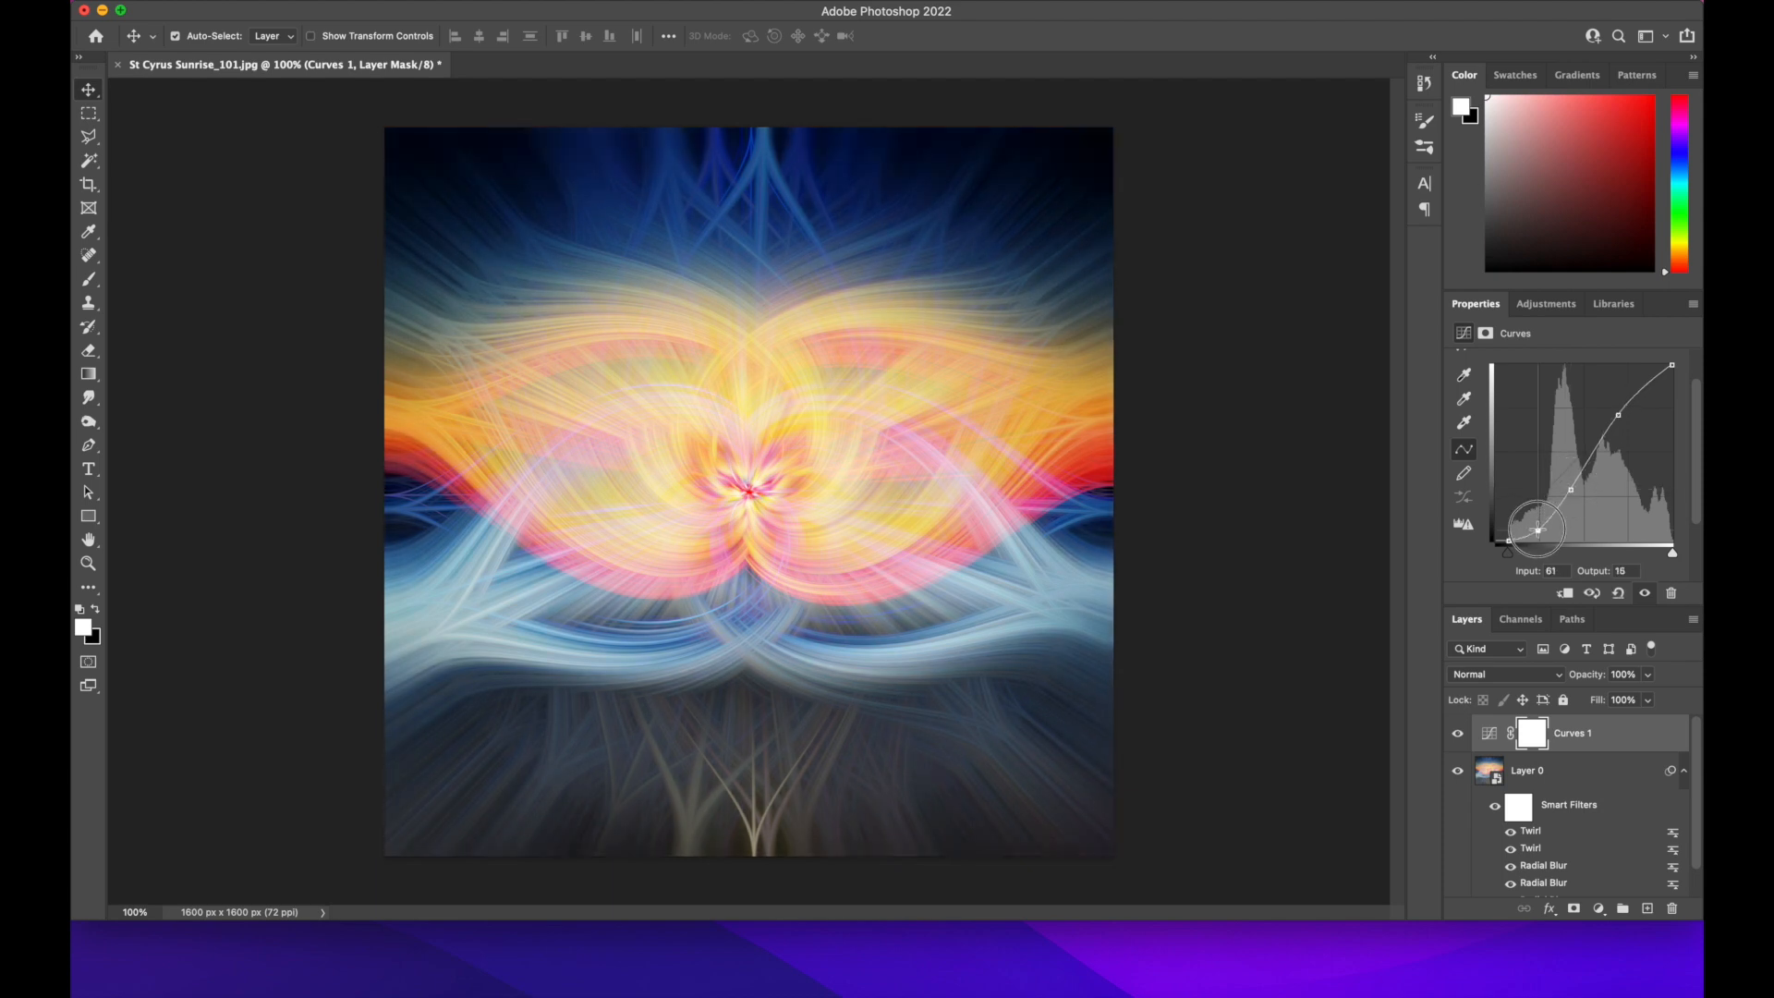
{"action": "left_click", "coordinate": [1558, 513]}
{"action": "left_click_drag", "start_coordinate": [1557, 513], "coordinate": [1556, 509]}
Add a Vibrance adjustment layer above the Curves layer with Vibrance set to +17
{"action": "left_click", "coordinate": [1557, 308]}
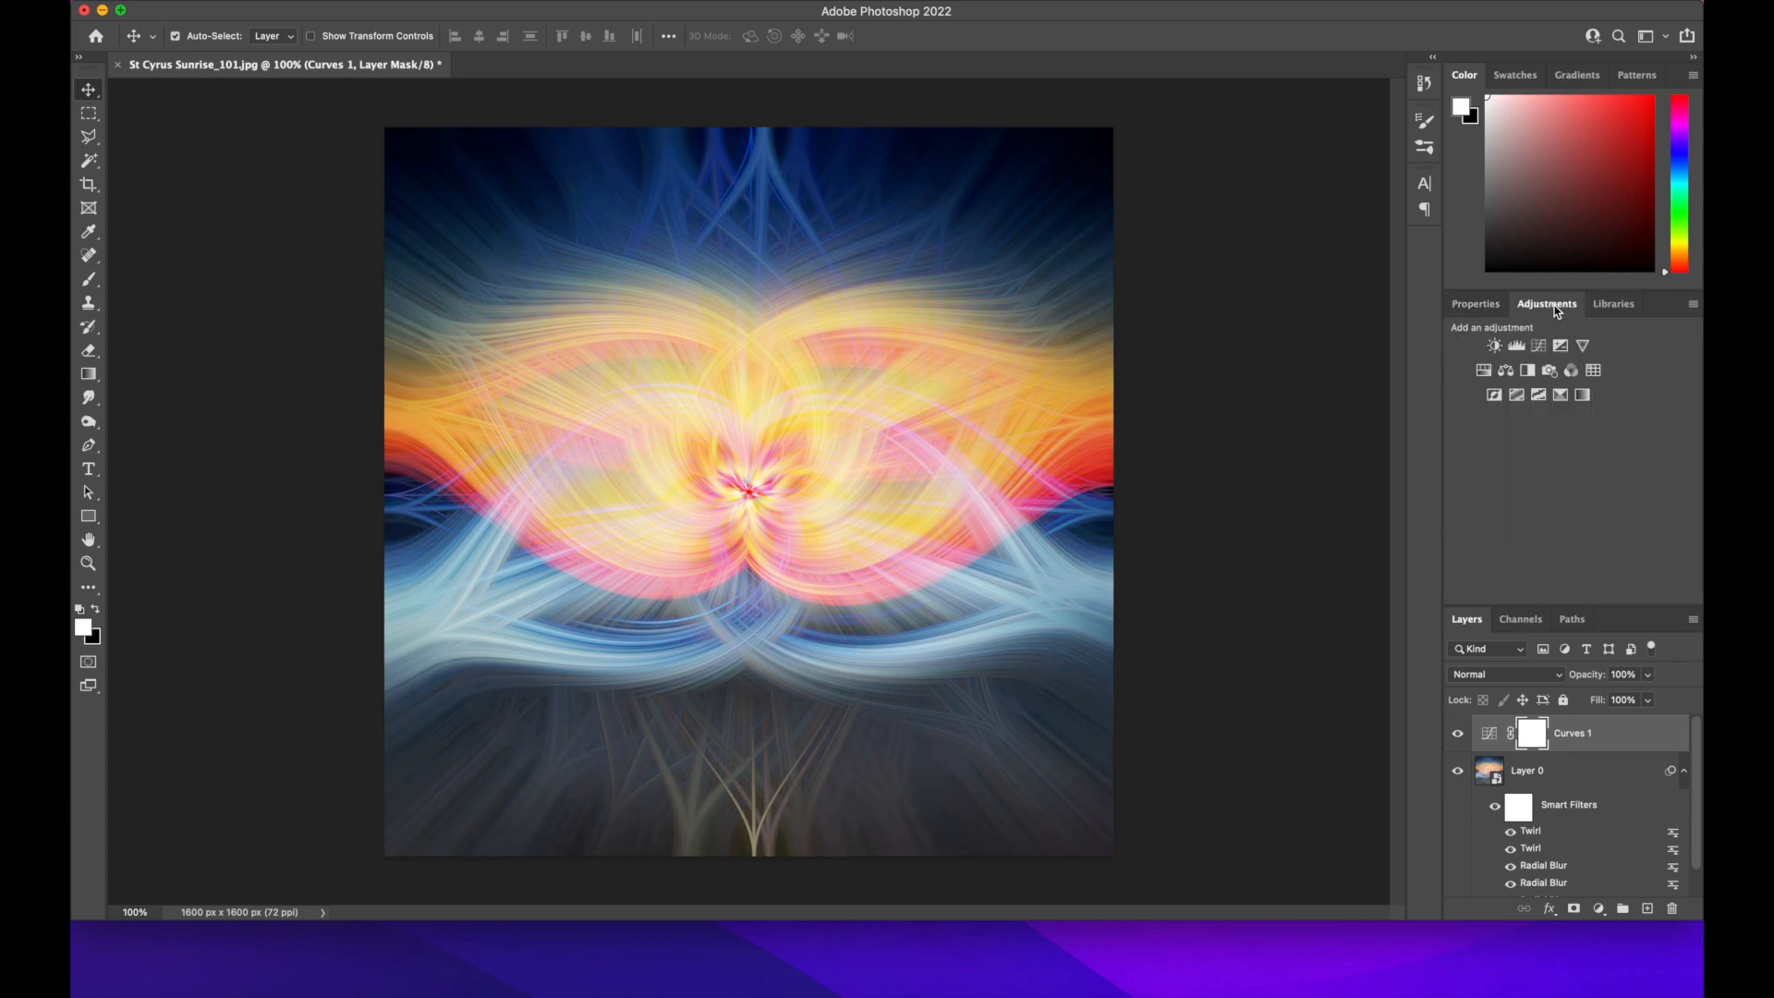
{"action": "left_click", "coordinate": [1584, 348]}
{"action": "left_click_drag", "start_coordinate": [1565, 380], "coordinate": [1585, 385]}
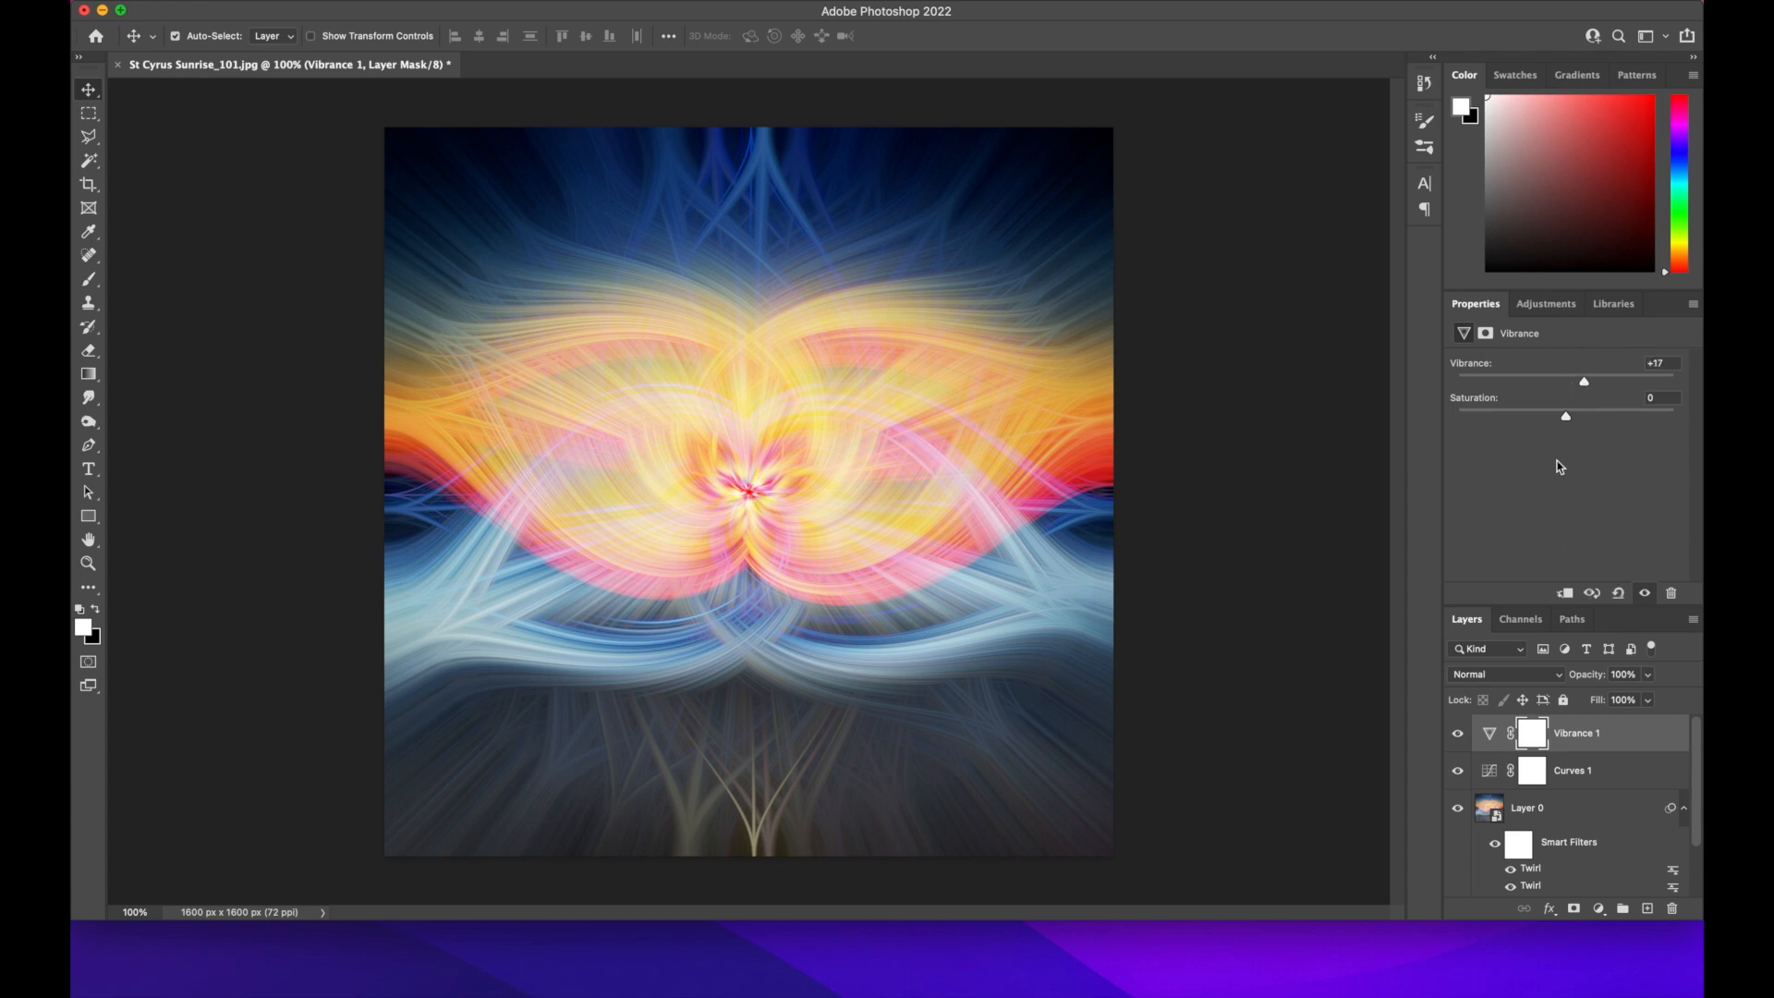
Flatten the image, merging the Vibrance and Curves adjustments and Layer 0 into a single background
{"action": "left_click", "coordinate": [1580, 740]}
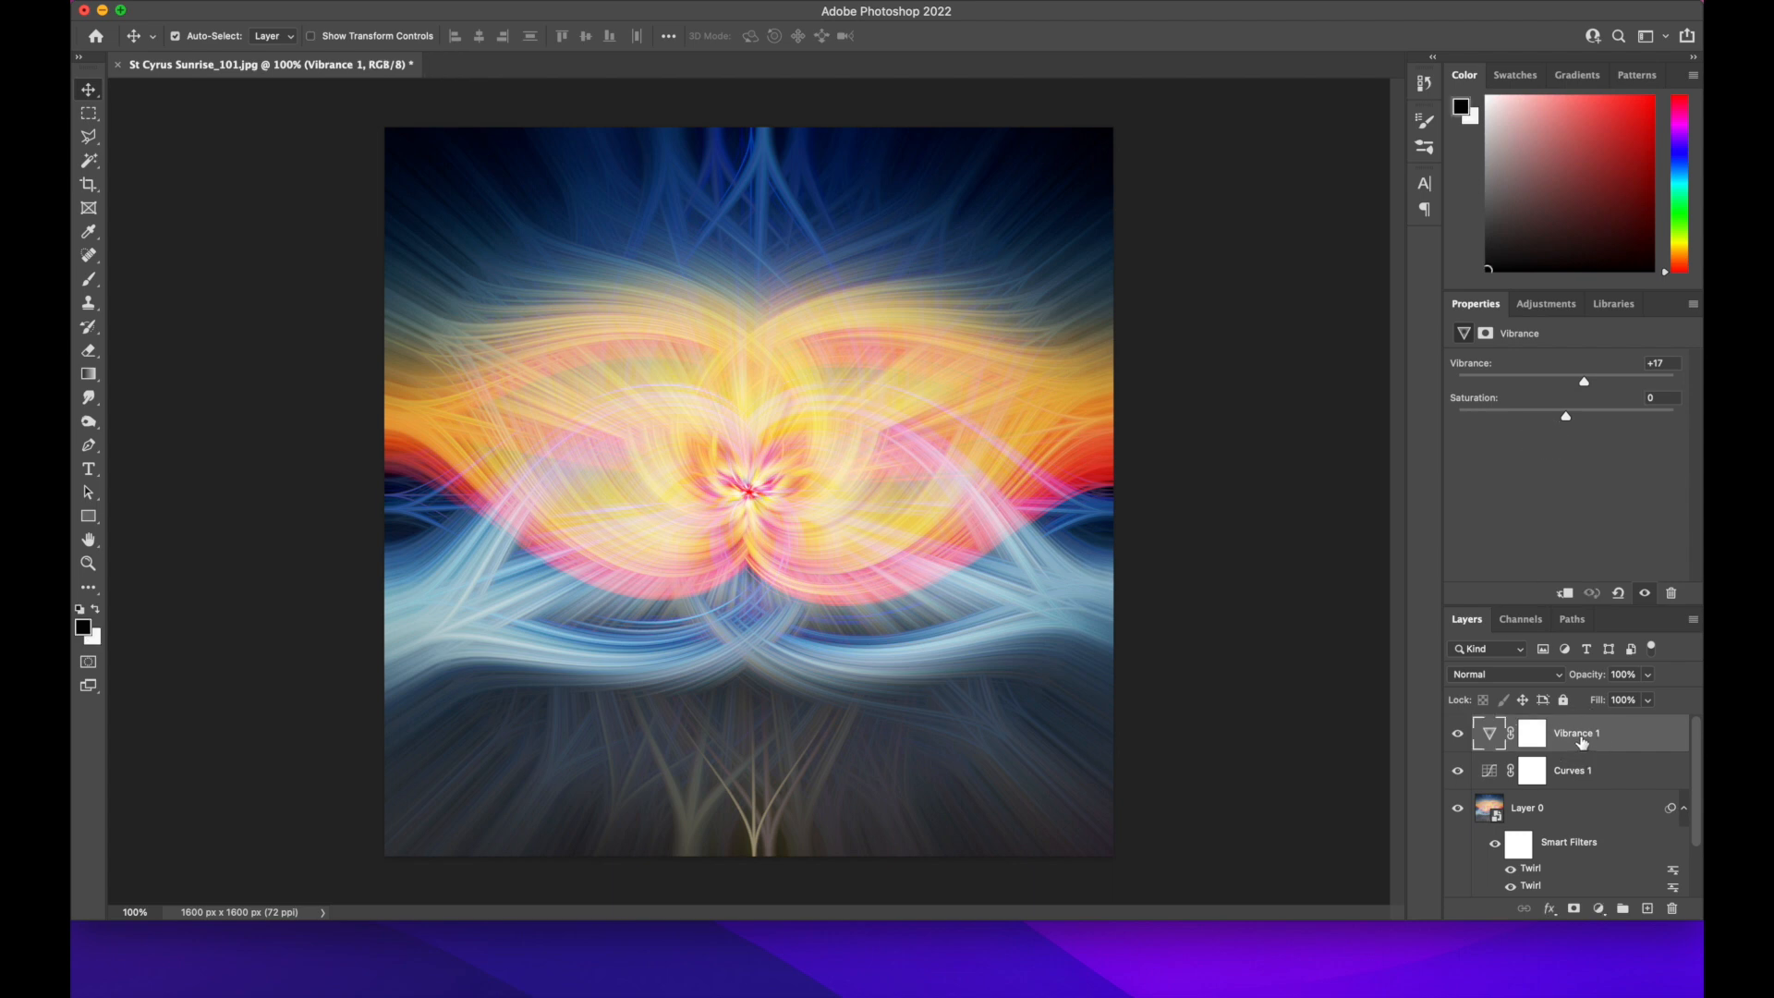
{"action": "scroll", "coordinate": [1581, 743], "scroll_direction": "down", "scroll_amount": 3}
{"action": "scroll", "coordinate": [1582, 743], "scroll_direction": "up", "scroll_amount": 3}
{"action": "left_click", "coordinate": [361, 1]}
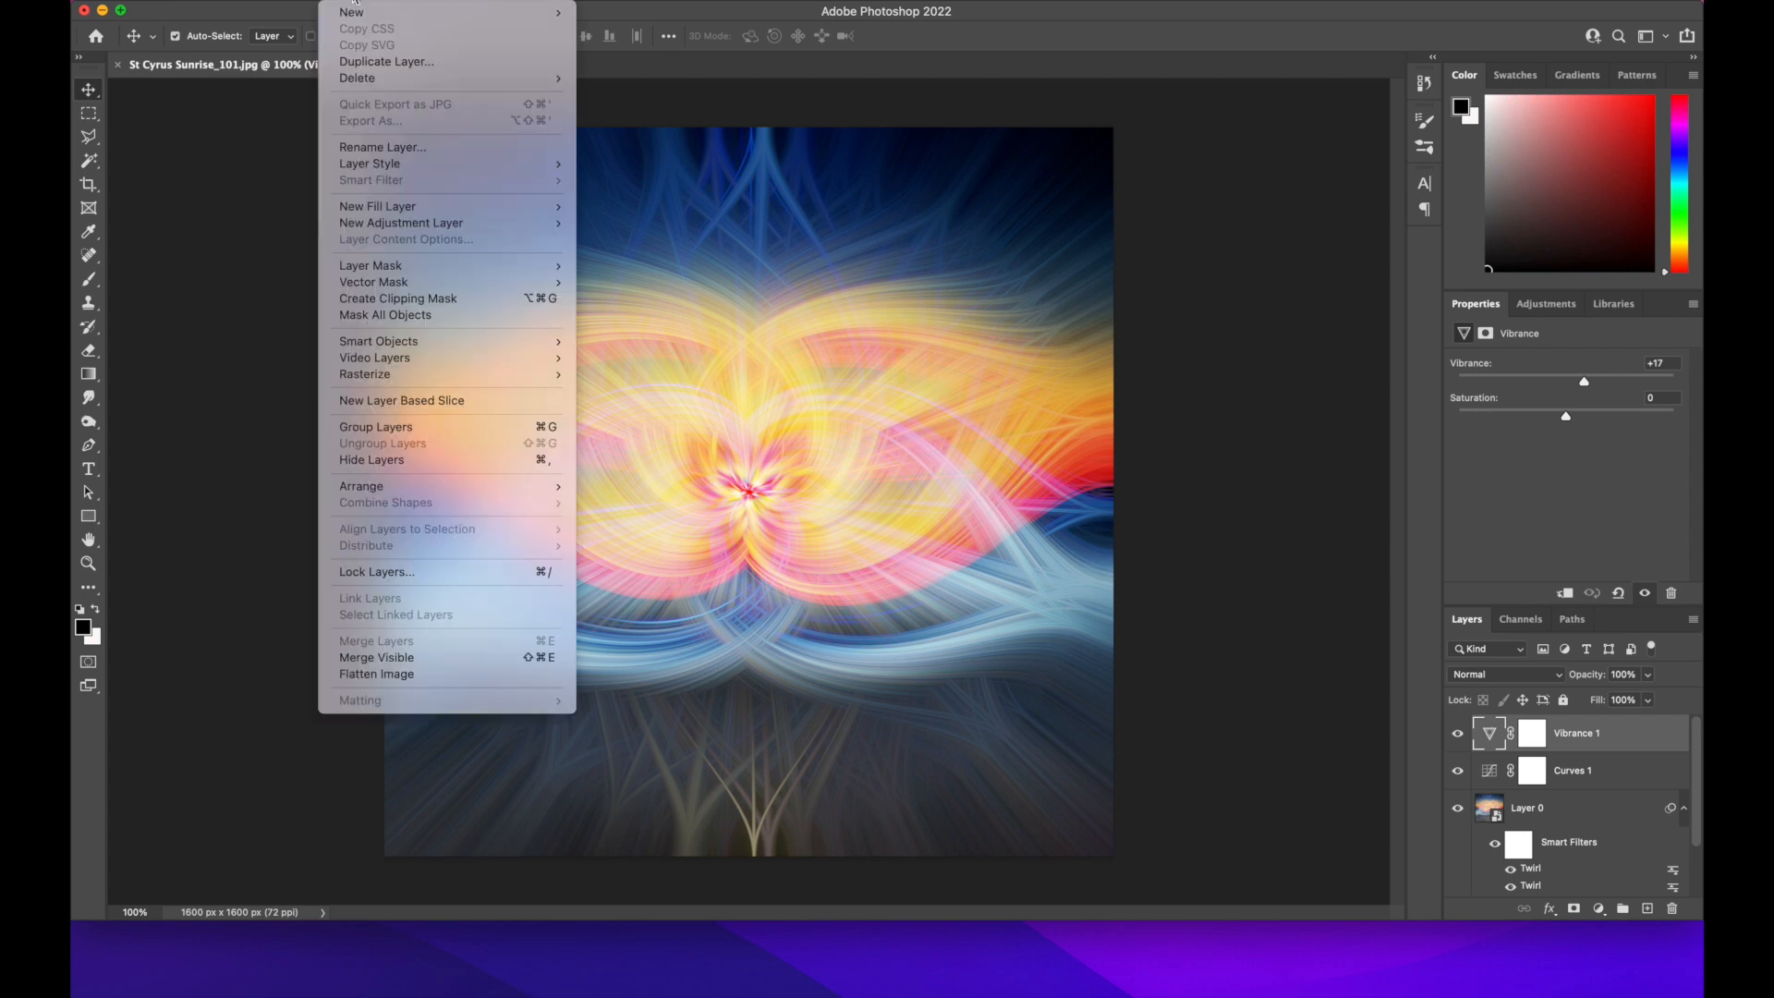
{"action": "left_click", "coordinate": [416, 678]}
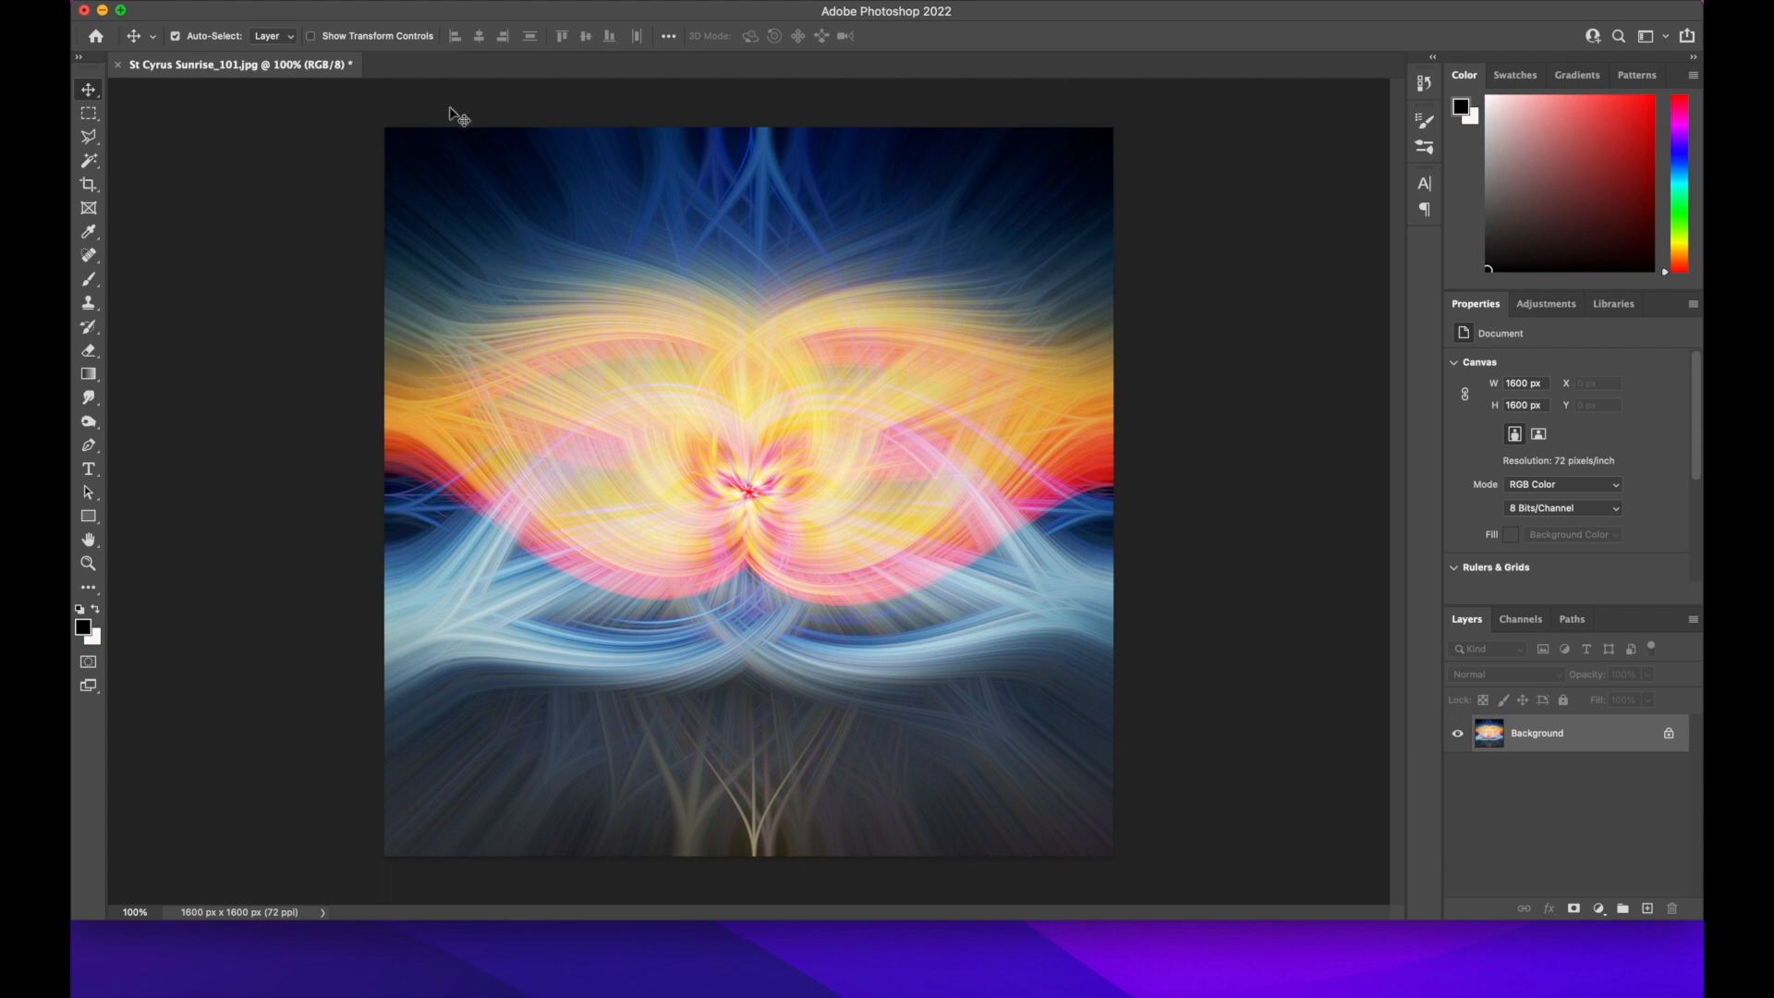
Start the Camera Raw Filter and set Texture to +35, Clarity to +21 and Dehaze to +38
{"action": "left_click", "coordinate": [496, 3]}
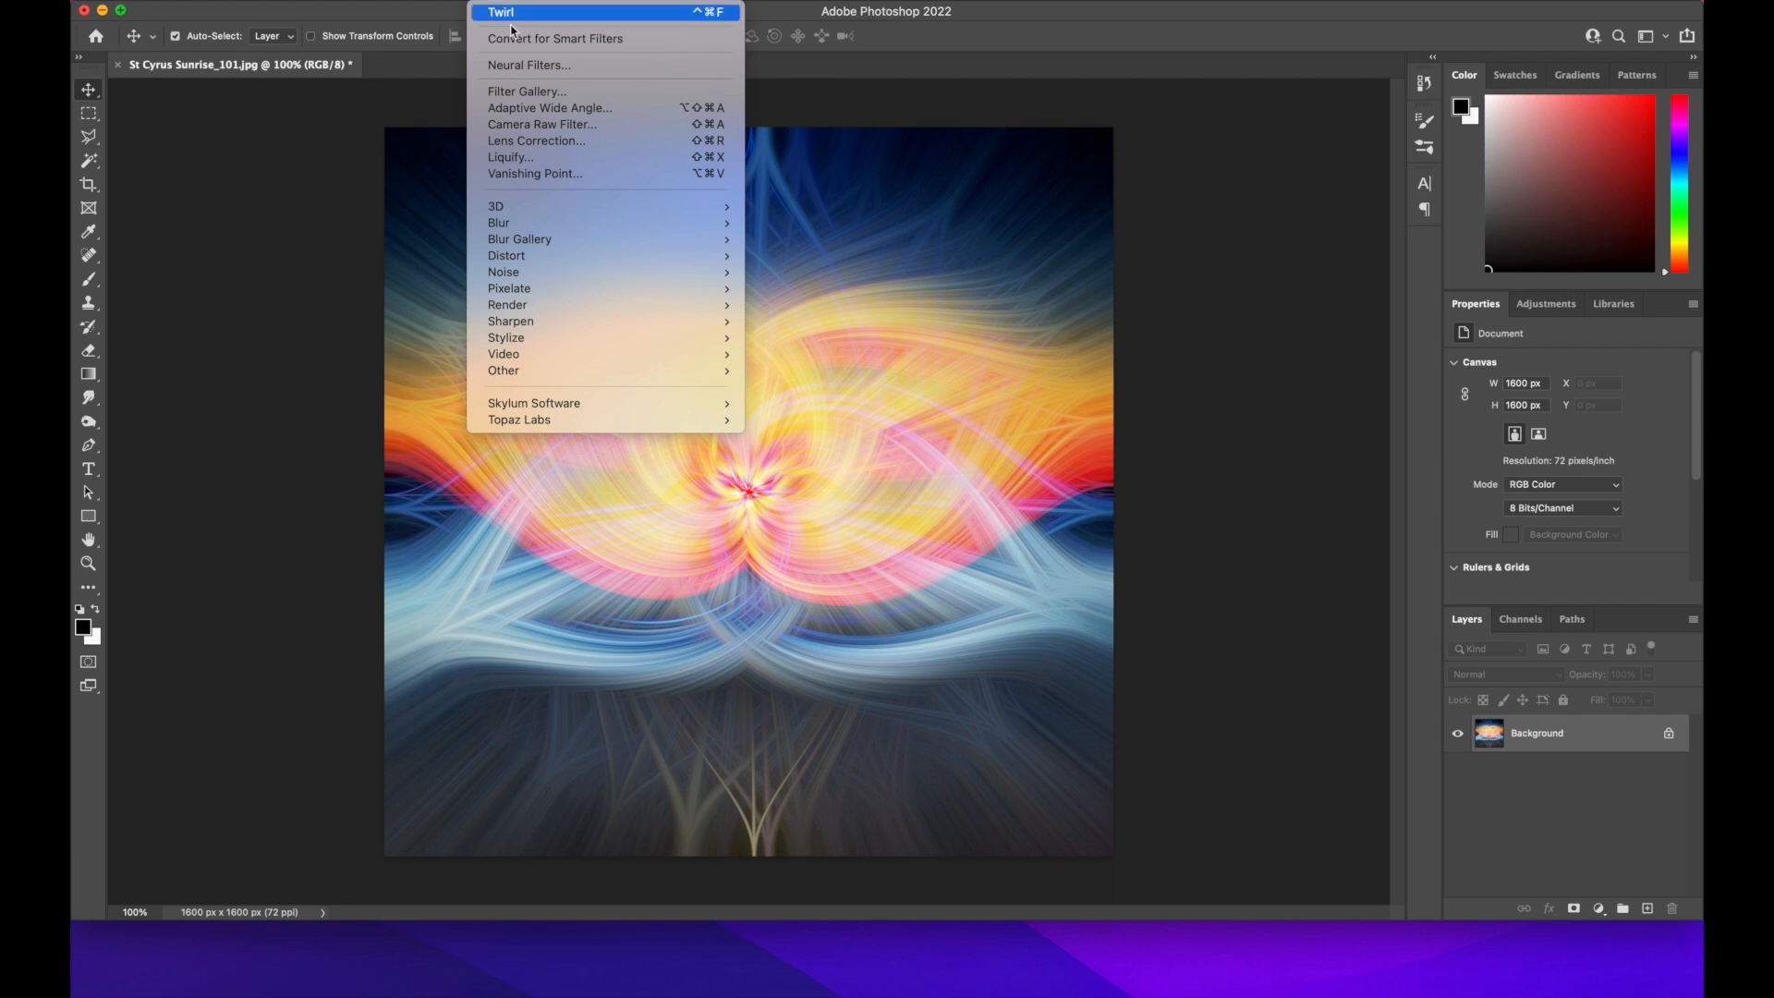
{"action": "left_click", "coordinate": [550, 132]}
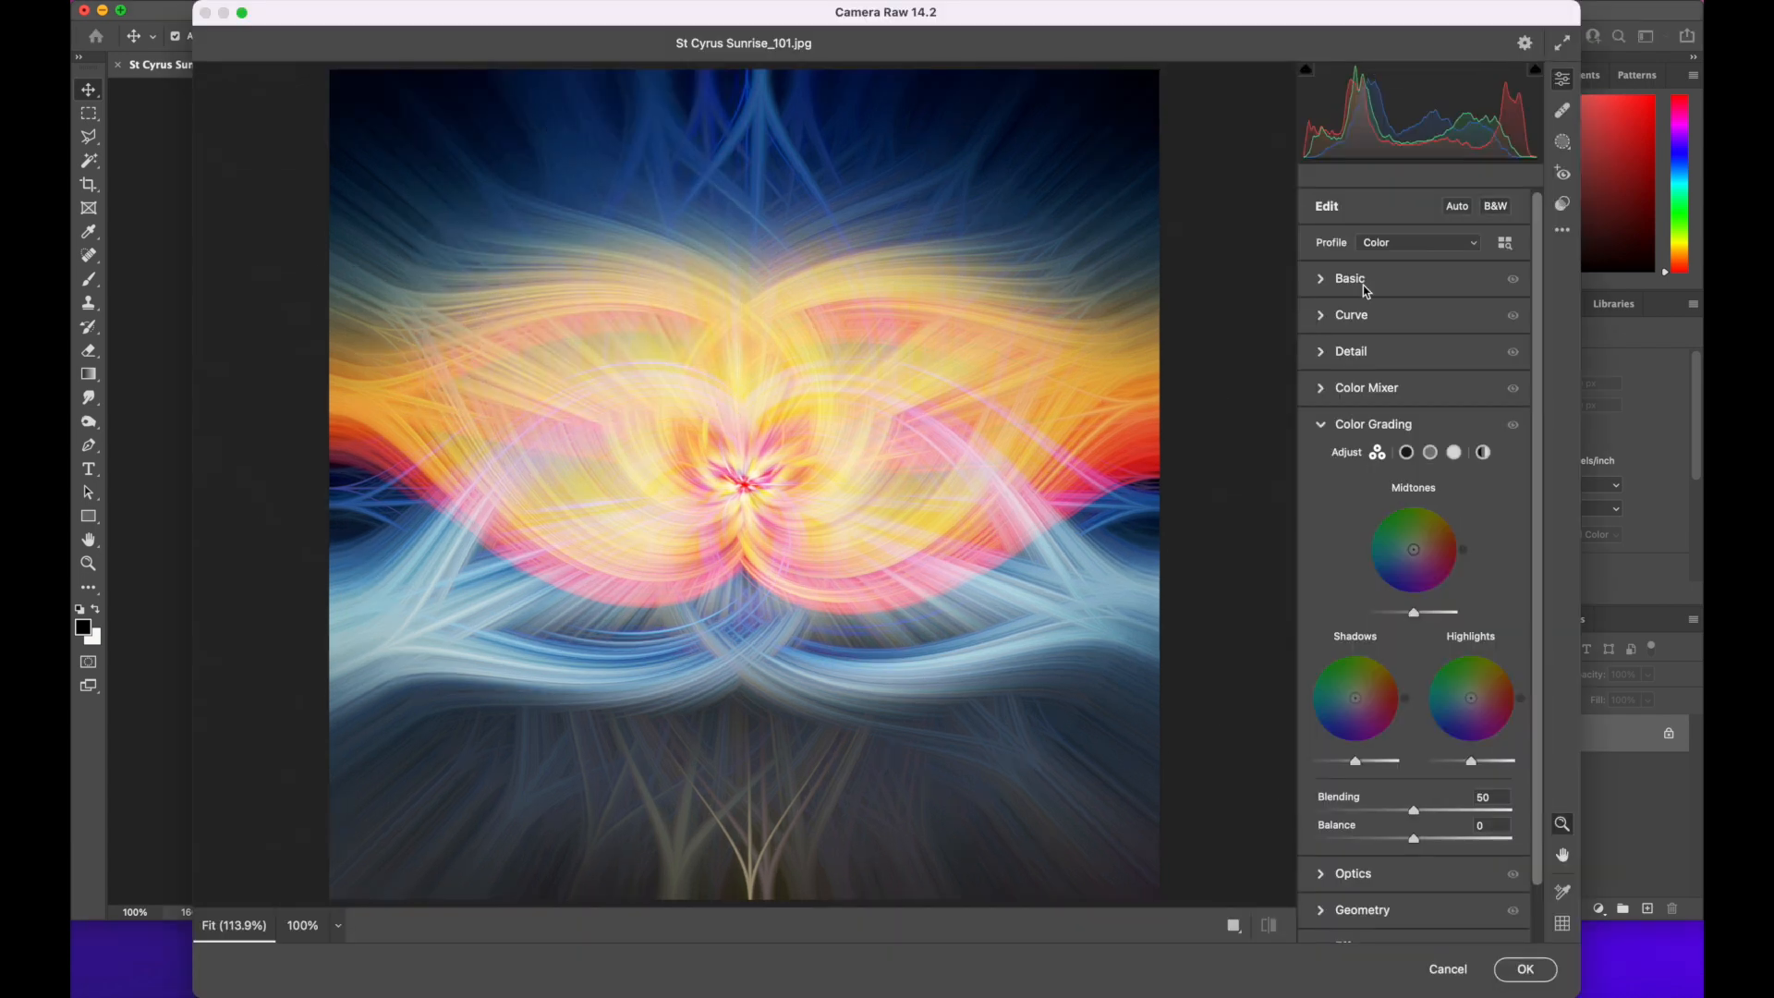
{"action": "left_click", "coordinate": [1327, 282]}
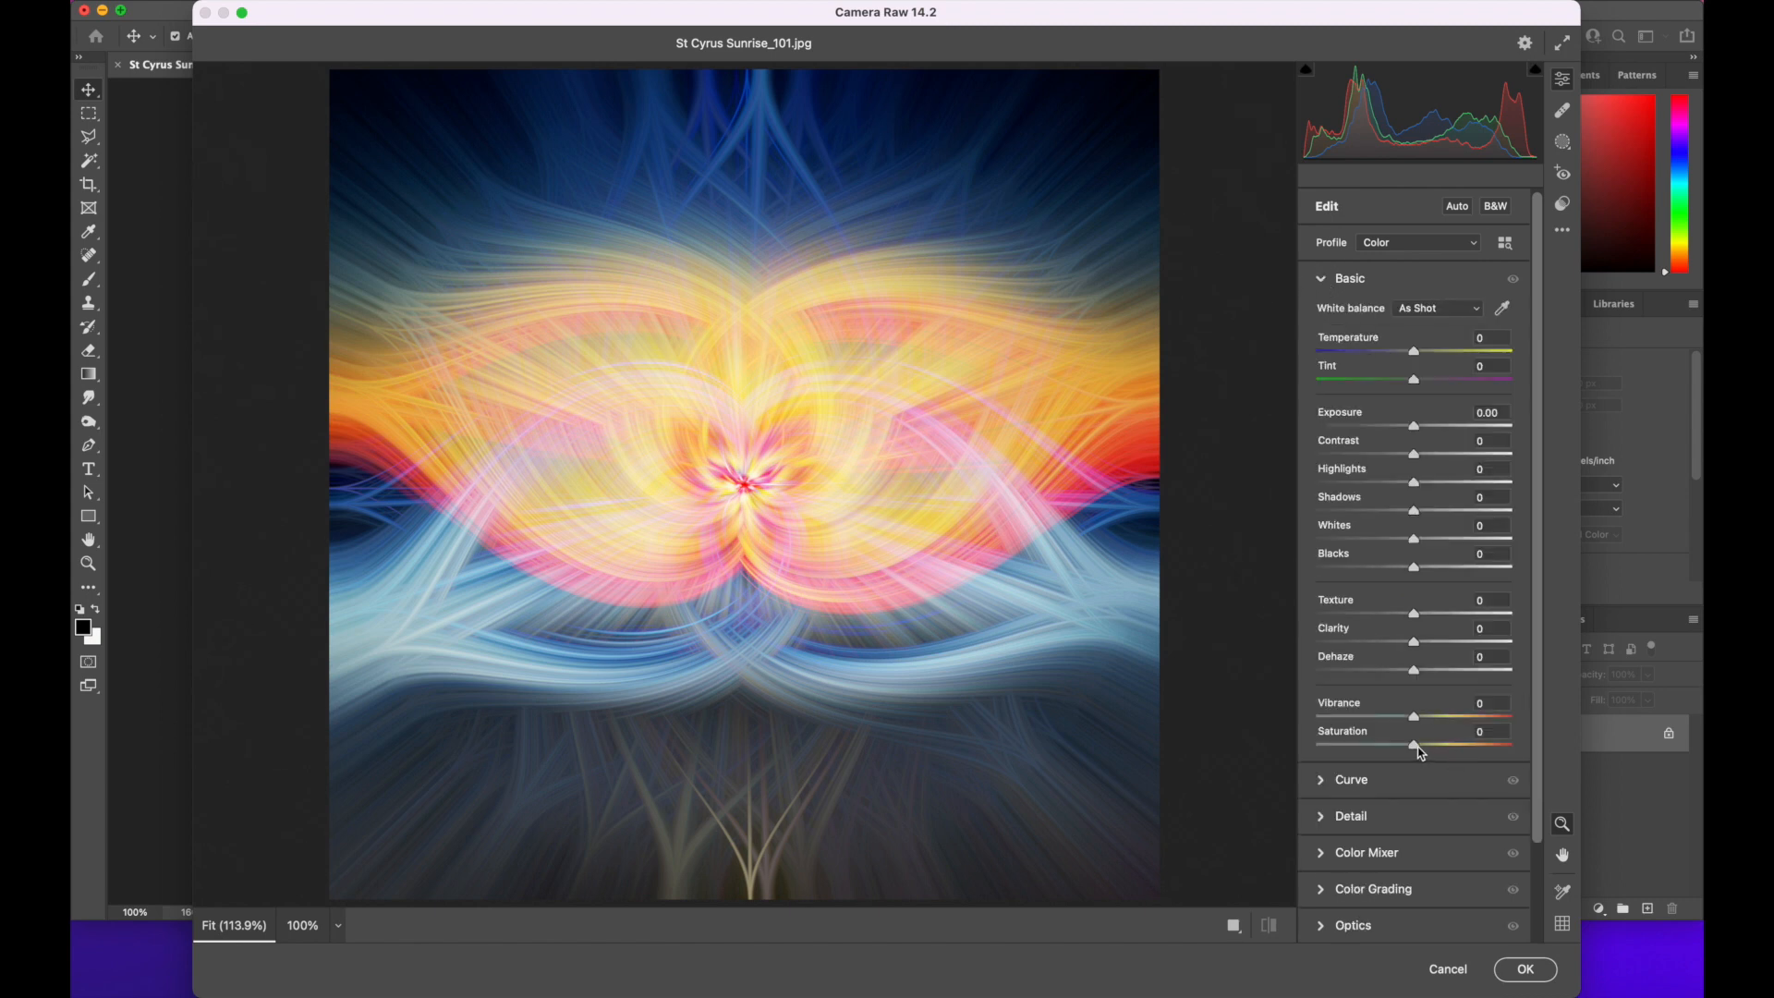
{"action": "left_click_drag", "start_coordinate": [1421, 677], "coordinate": [1453, 626]}
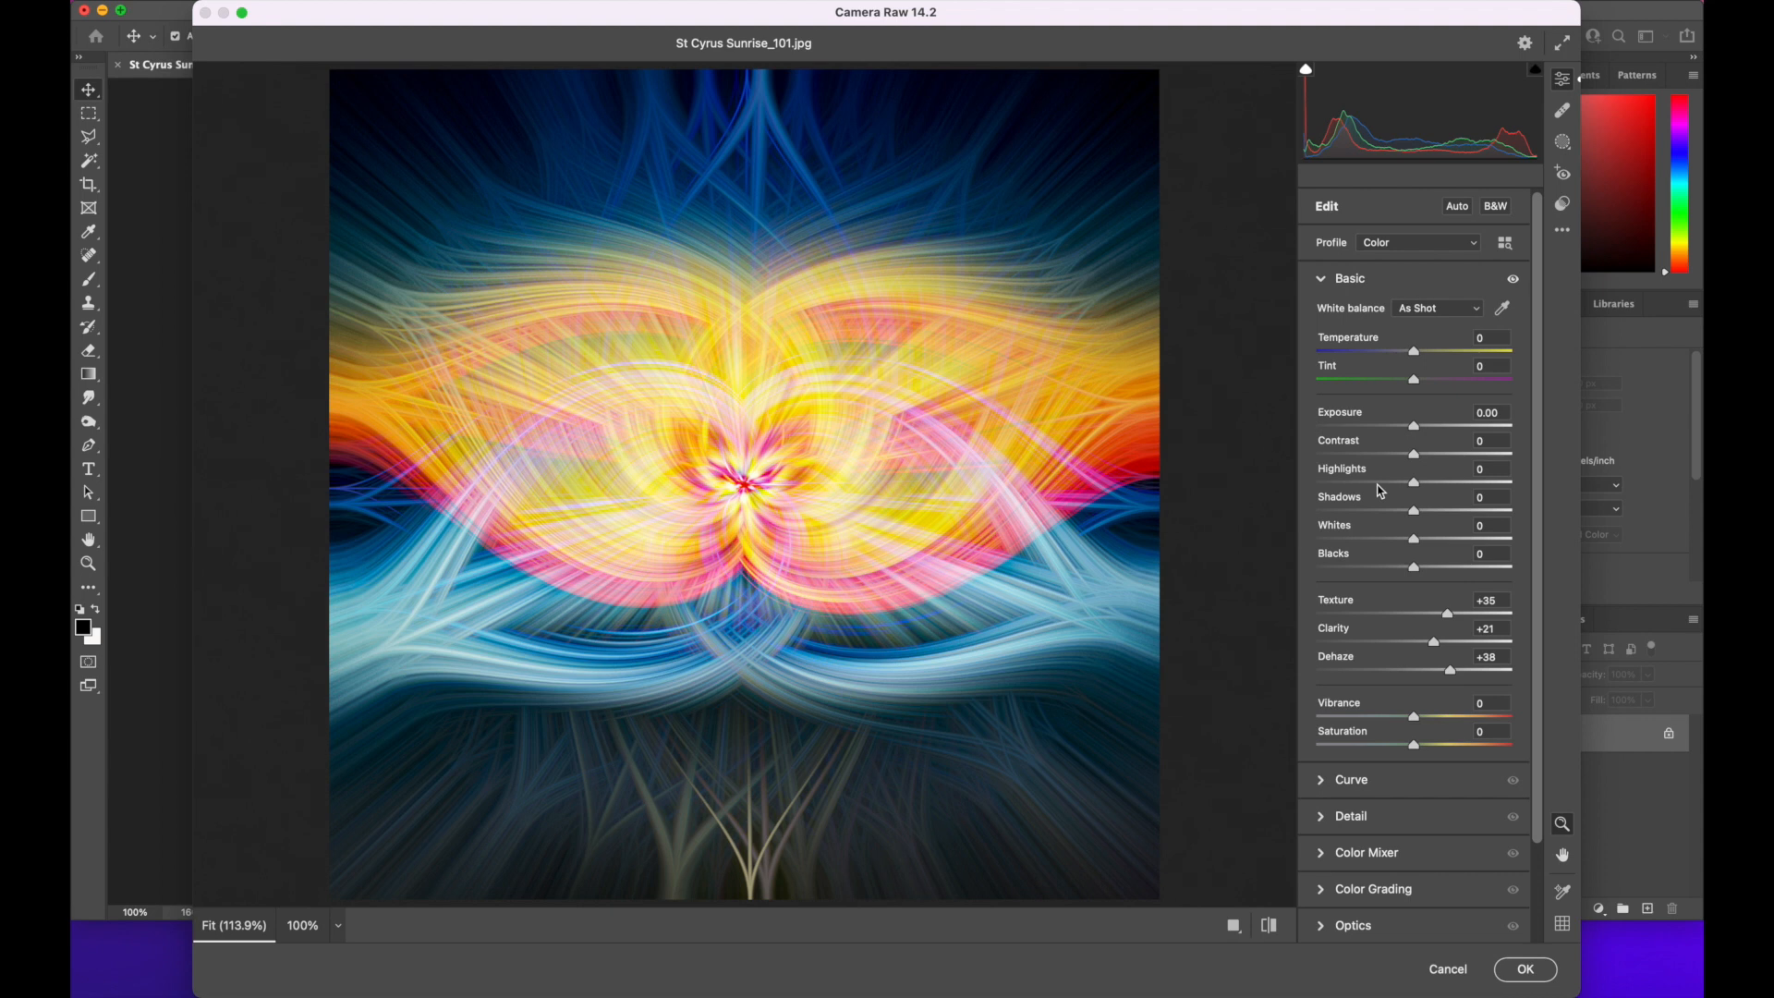
Set Highlights to -30, Whites to +8, Blacks to -20 and Contrast to -8 in the Basic adjustments
{"action": "mouse_move", "coordinate": [1415, 482]}
{"action": "left_mouse_down"}
{"action": "mouse_move", "coordinate": [1231, 491]}
{"action": "mouse_move", "coordinate": [1496, 469]}
{"action": "mouse_move", "coordinate": [1604, 482]}
{"action": "mouse_move", "coordinate": [1376, 476]}
{"action": "mouse_move", "coordinate": [1390, 484]}
{"action": "left_mouse_up"}
{"action": "left_click_drag", "start_coordinate": [1415, 546], "coordinate": [1397, 572]}
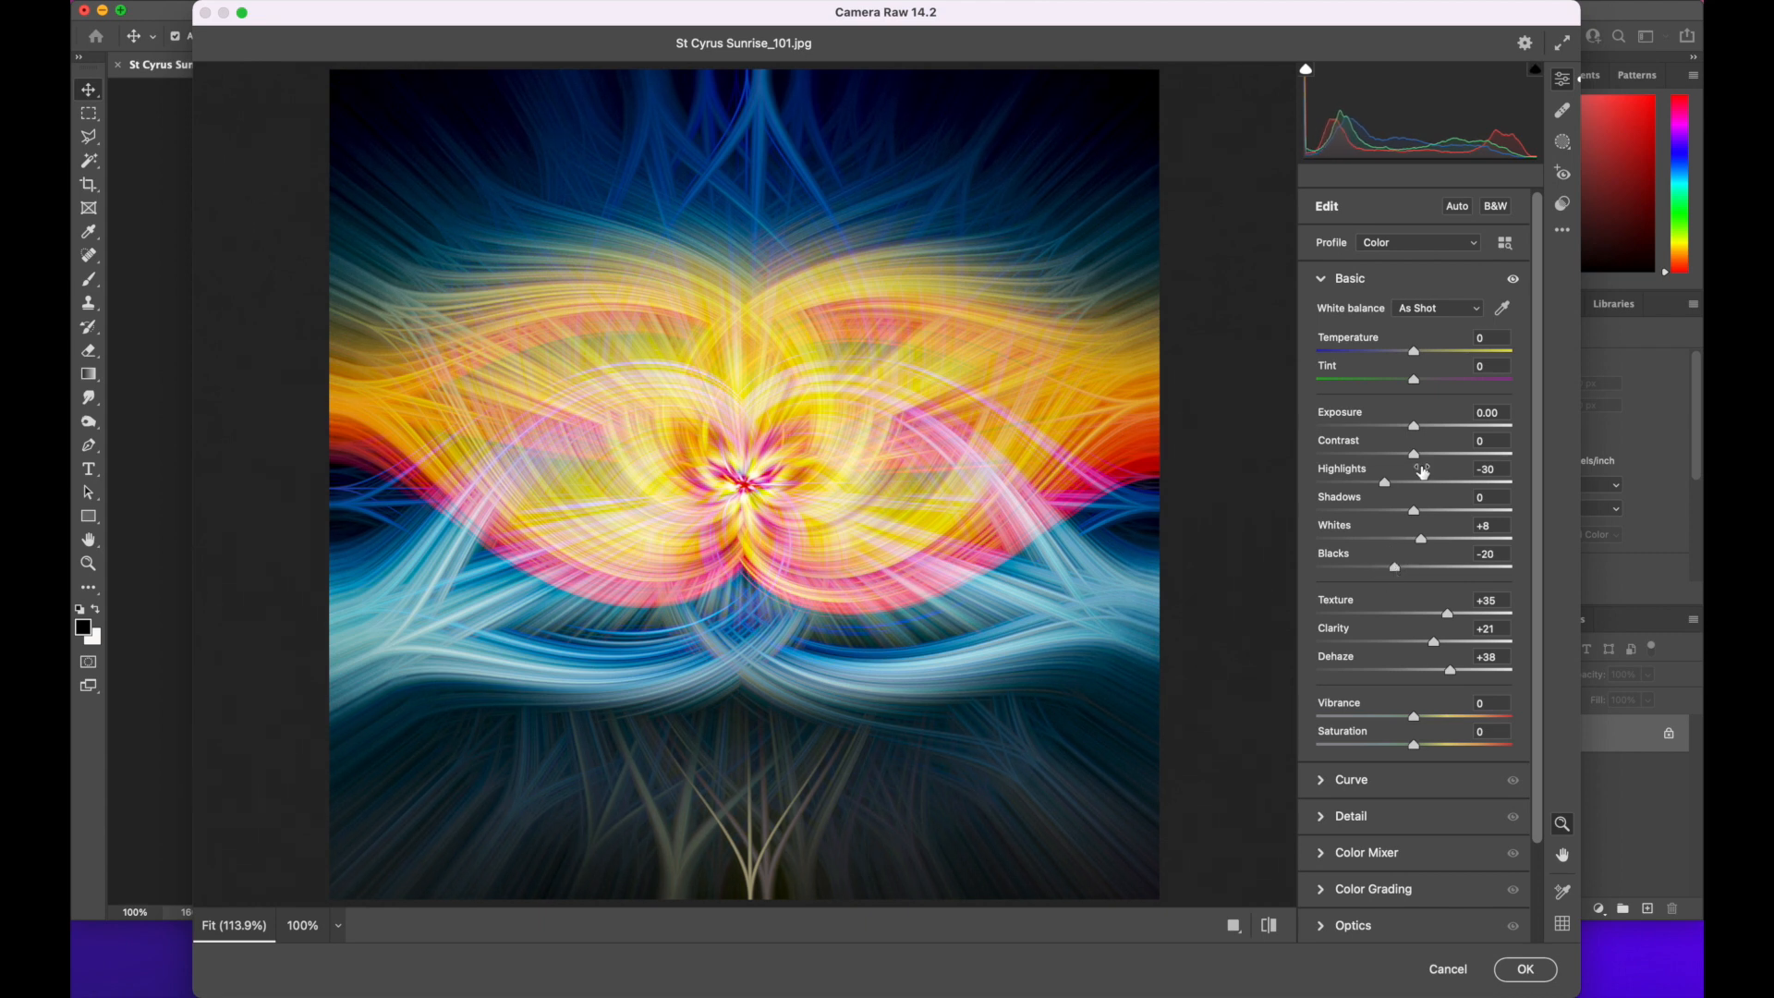
{"action": "mouse_move", "coordinate": [1419, 461]}
{"action": "left_mouse_down"}
{"action": "mouse_move", "coordinate": [1558, 462]}
{"action": "mouse_move", "coordinate": [1302, 459]}
{"action": "mouse_move", "coordinate": [1434, 458]}
{"action": "mouse_move", "coordinate": [1411, 458]}
{"action": "left_mouse_up"}
Adjust the Color Mixer saturation: Reds +5, Oranges +16, Yellows -6 and Blues -13, and fine-tune Purples and Magentas
{"action": "scroll", "coordinate": [1373, 780], "scroll_direction": "down", "scroll_amount": 2}
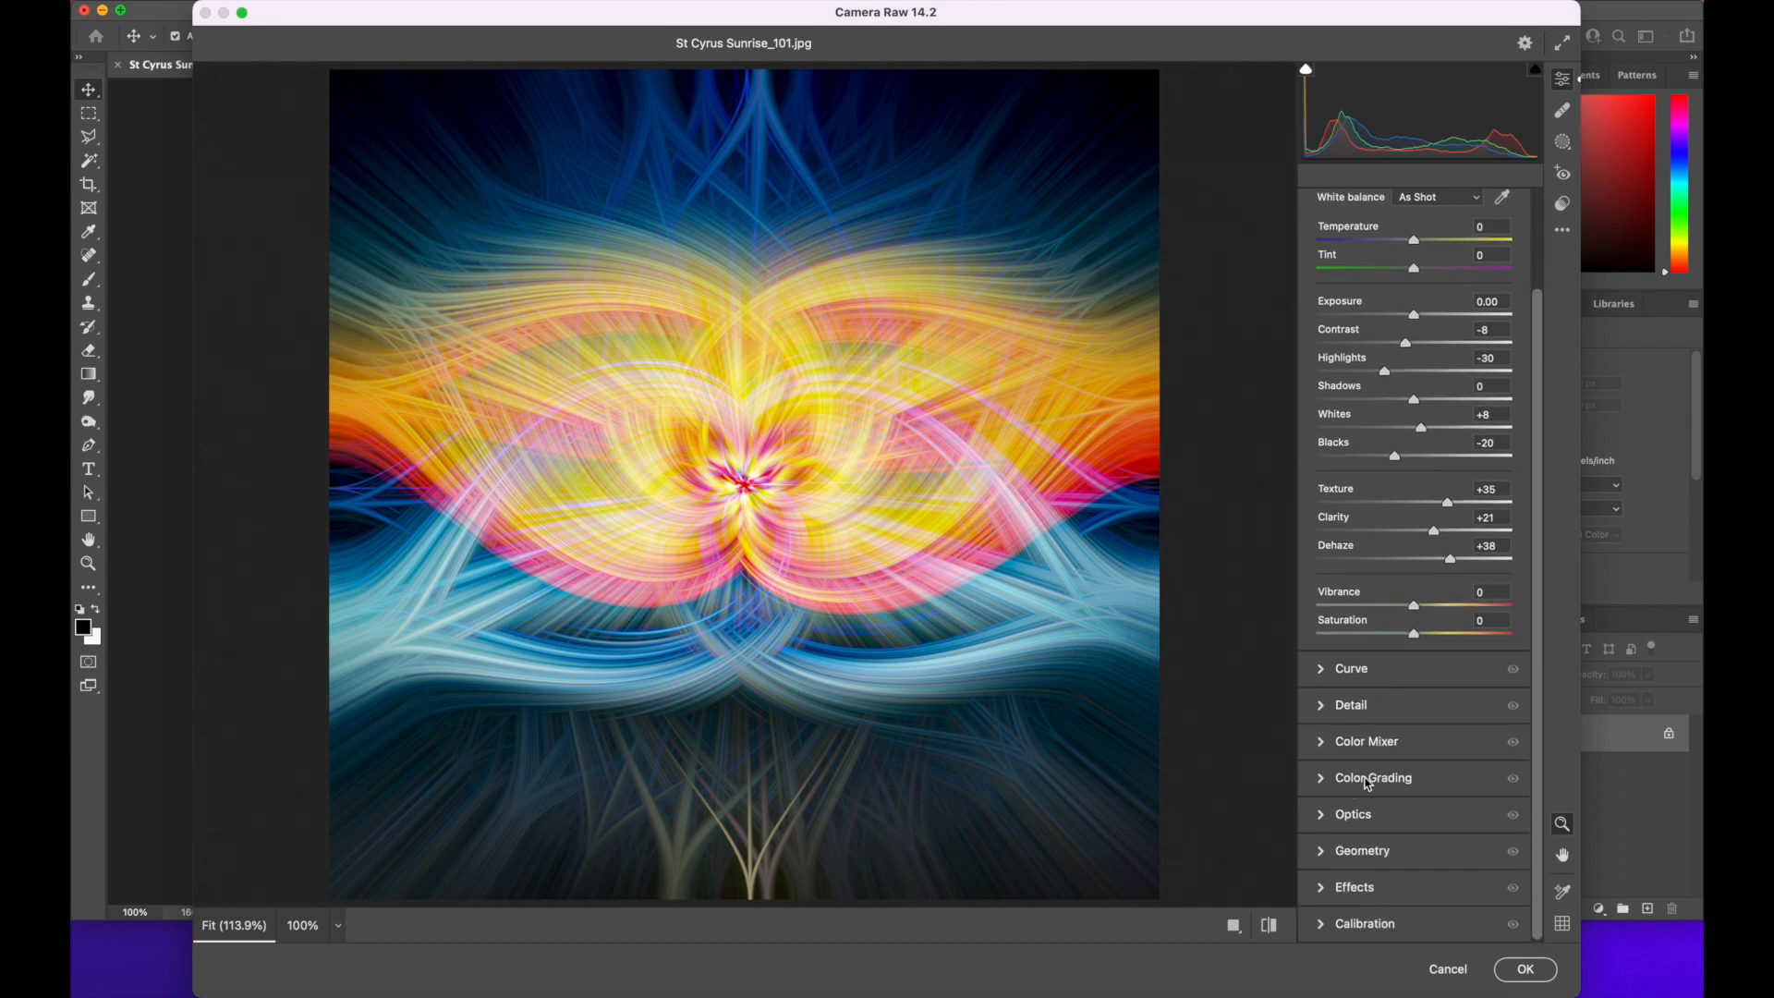
{"action": "left_click", "coordinate": [1323, 743]}
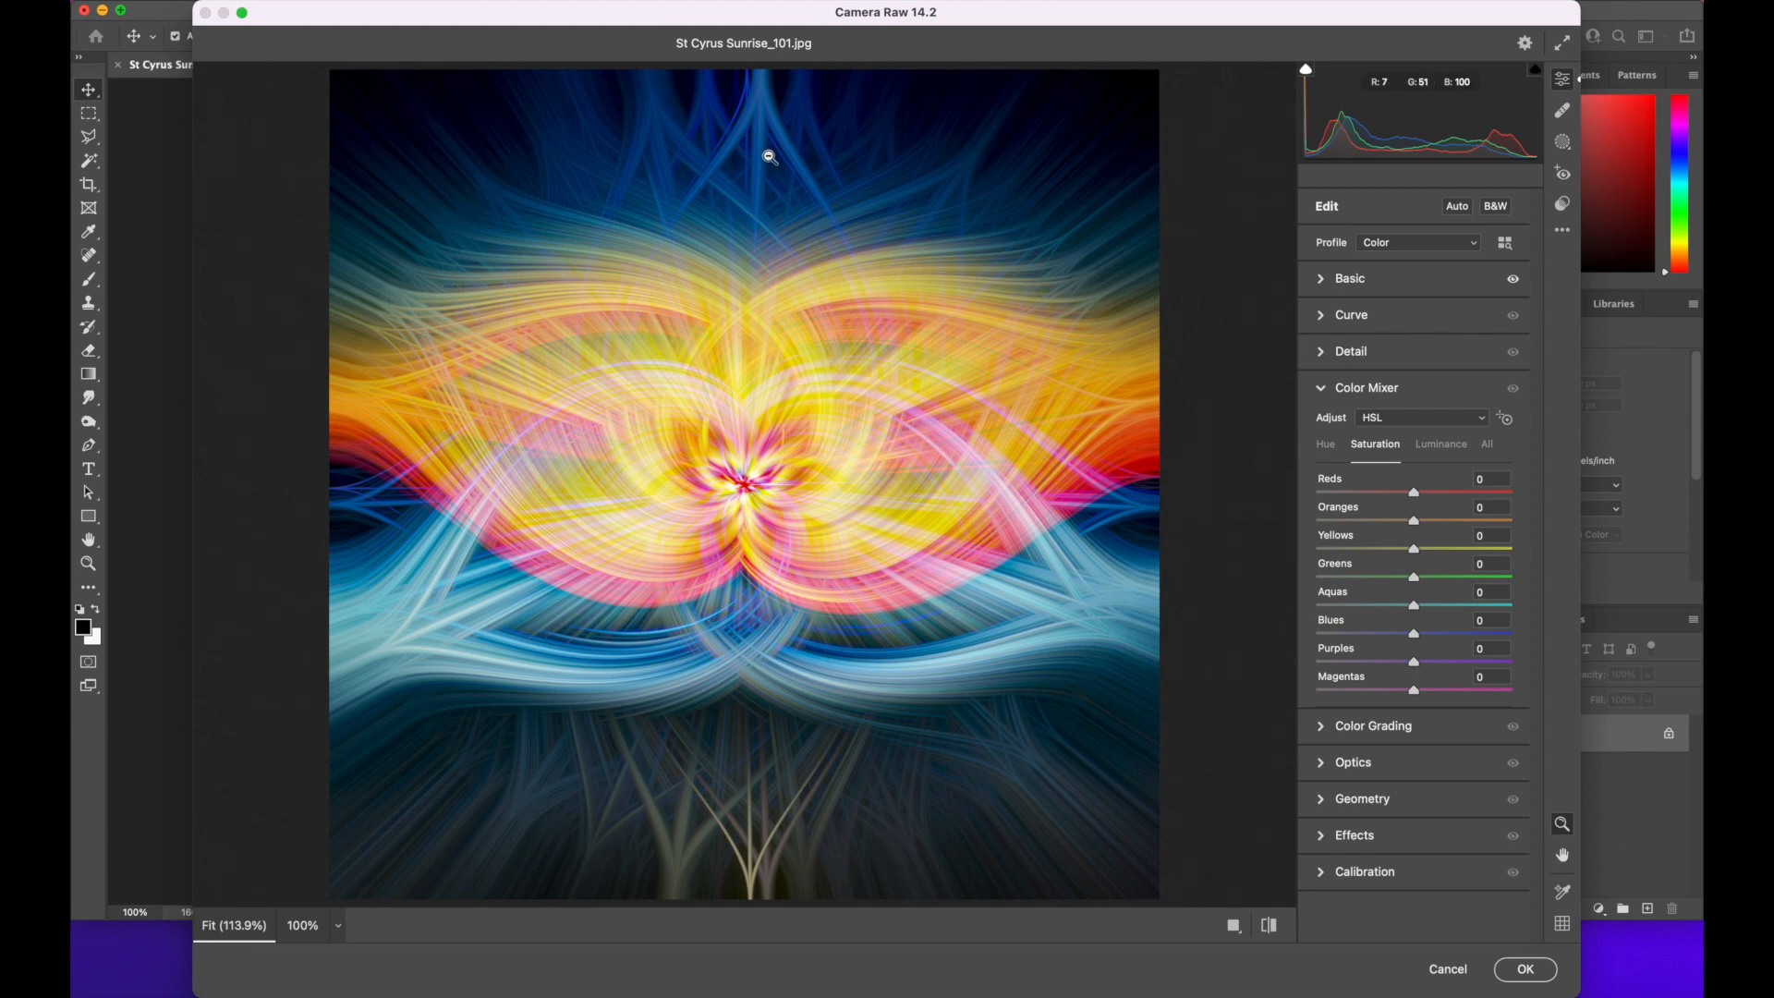
{"action": "left_click_drag", "start_coordinate": [1419, 638], "coordinate": [1290, 634]}
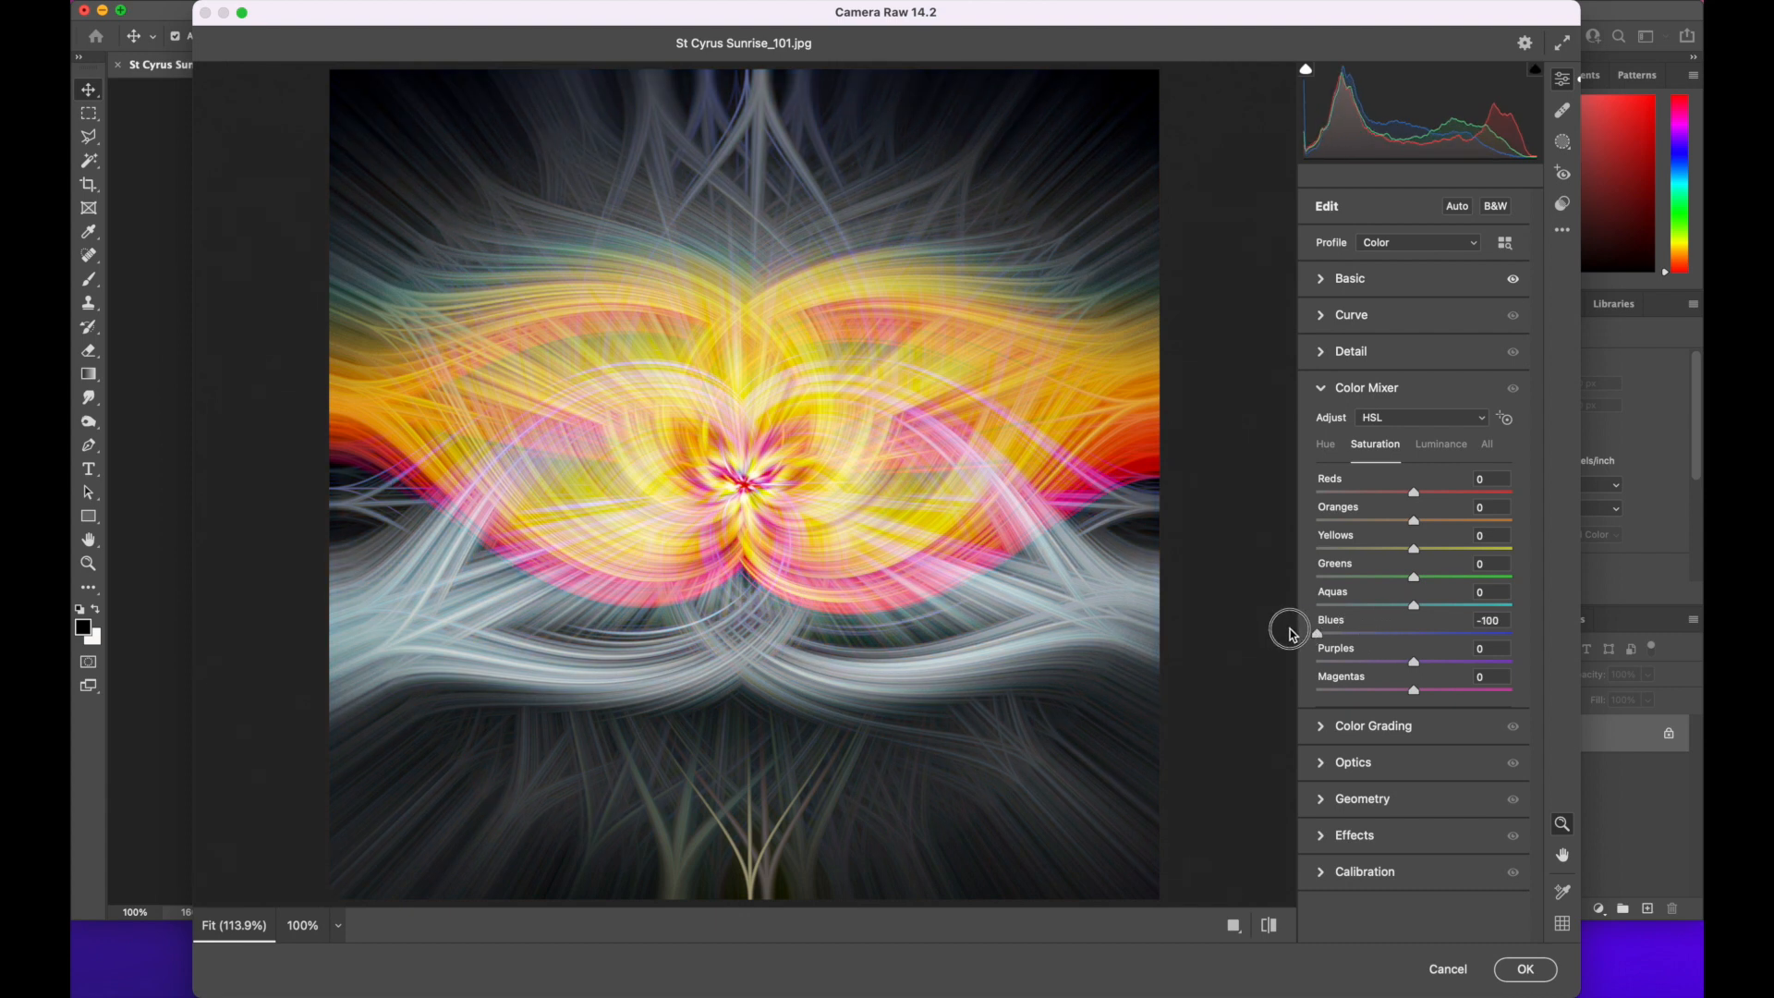
{"action": "left_click_drag", "start_coordinate": [1290, 634], "coordinate": [1407, 646]}
{"action": "left_click_drag", "start_coordinate": [1413, 552], "coordinate": [1418, 495]}
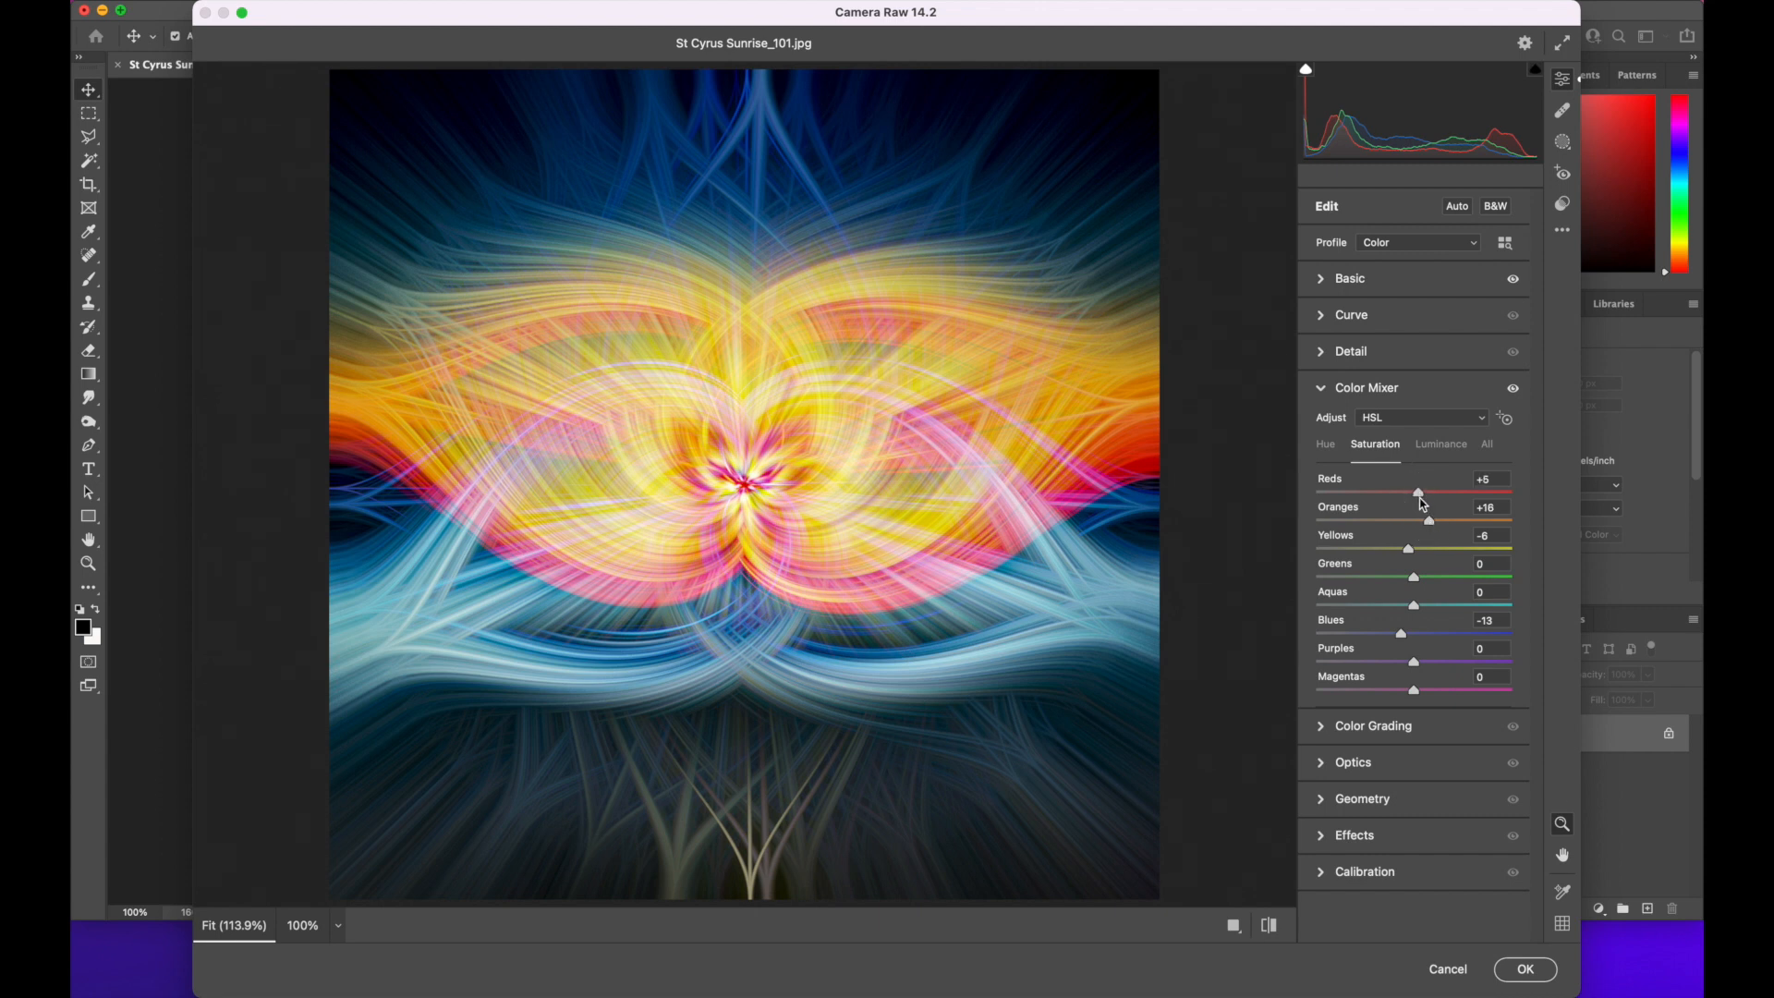
{"action": "mouse_move", "coordinate": [1420, 672]}
{"action": "left_mouse_down"}
{"action": "mouse_move", "coordinate": [1259, 673]}
{"action": "mouse_move", "coordinate": [1528, 665]}
{"action": "mouse_move", "coordinate": [1267, 662]}
{"action": "mouse_move", "coordinate": [1526, 666]}
{"action": "mouse_move", "coordinate": [1306, 657]}
{"action": "mouse_move", "coordinate": [1488, 657]}
{"action": "mouse_move", "coordinate": [1321, 656]}
{"action": "mouse_move", "coordinate": [1371, 656]}
{"action": "mouse_move", "coordinate": [1413, 691]}
{"action": "mouse_move", "coordinate": [1283, 697]}
{"action": "mouse_move", "coordinate": [1571, 694]}
{"action": "mouse_move", "coordinate": [1286, 692]}
{"action": "mouse_move", "coordinate": [1449, 688]}
{"action": "mouse_move", "coordinate": [1405, 695]}
{"action": "left_mouse_up"}
Add Vignetting of -11 in the Effects settings and apply the Camera Raw adjustments
{"action": "left_click", "coordinate": [1327, 396]}
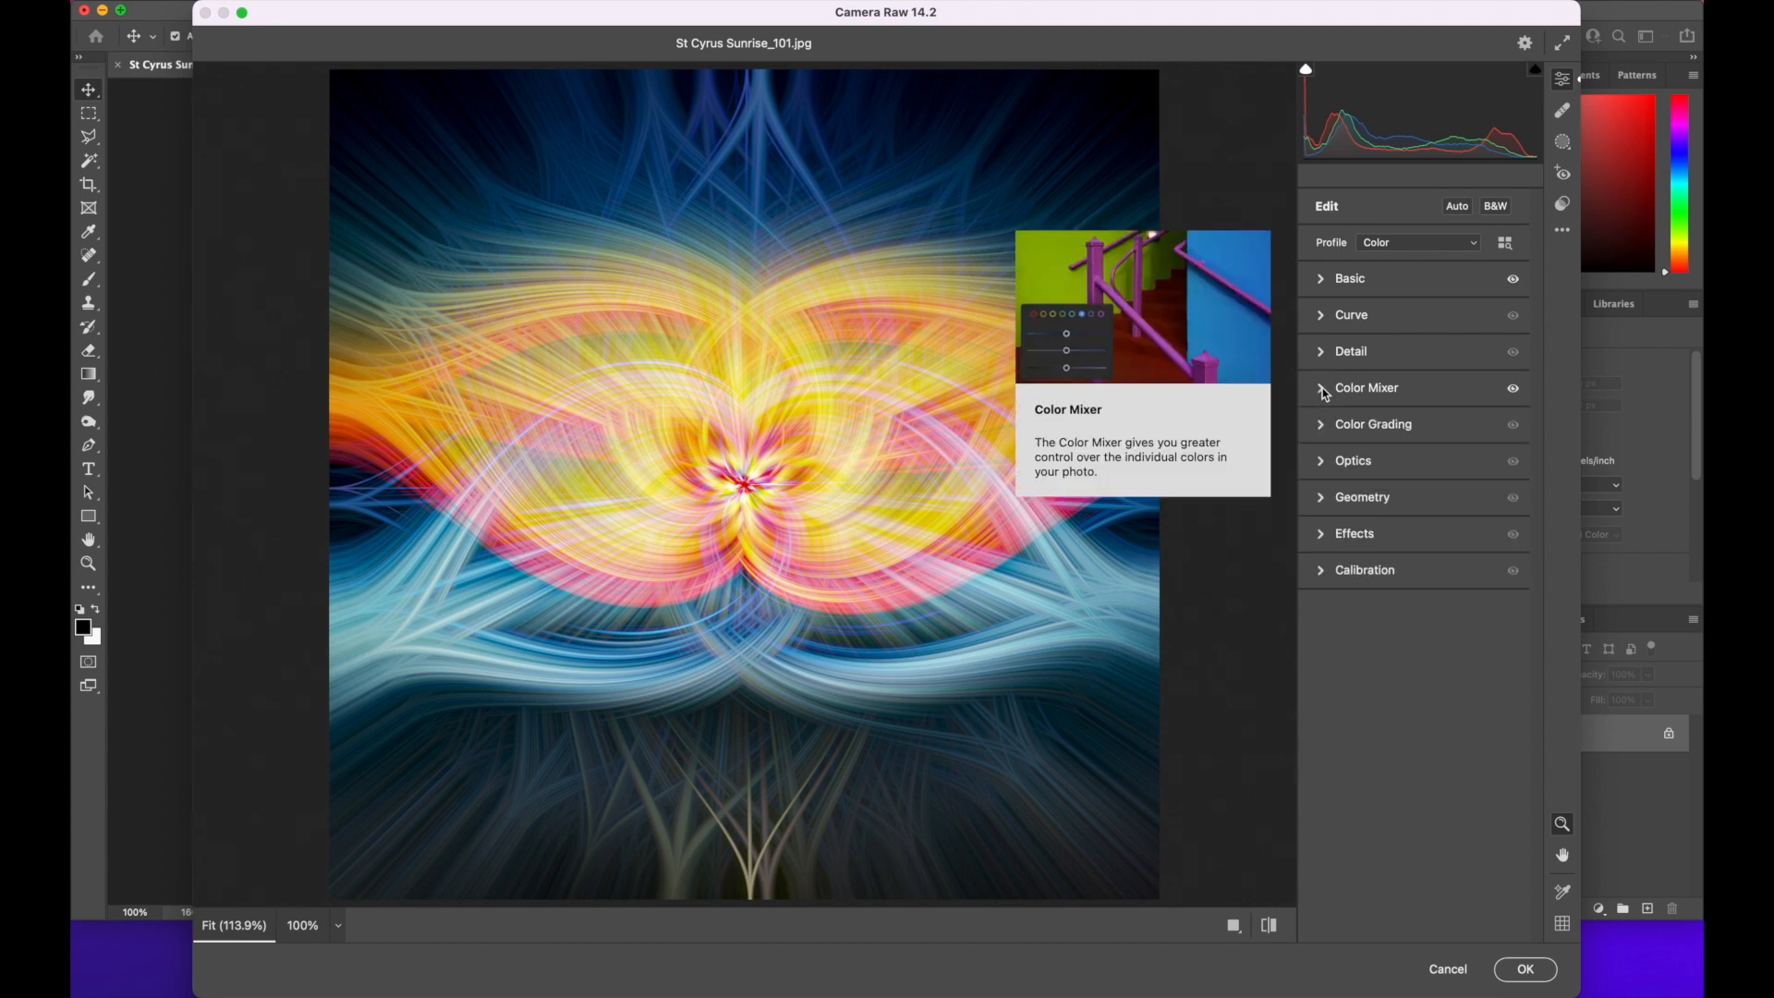
{"action": "left_click", "coordinate": [1321, 537]}
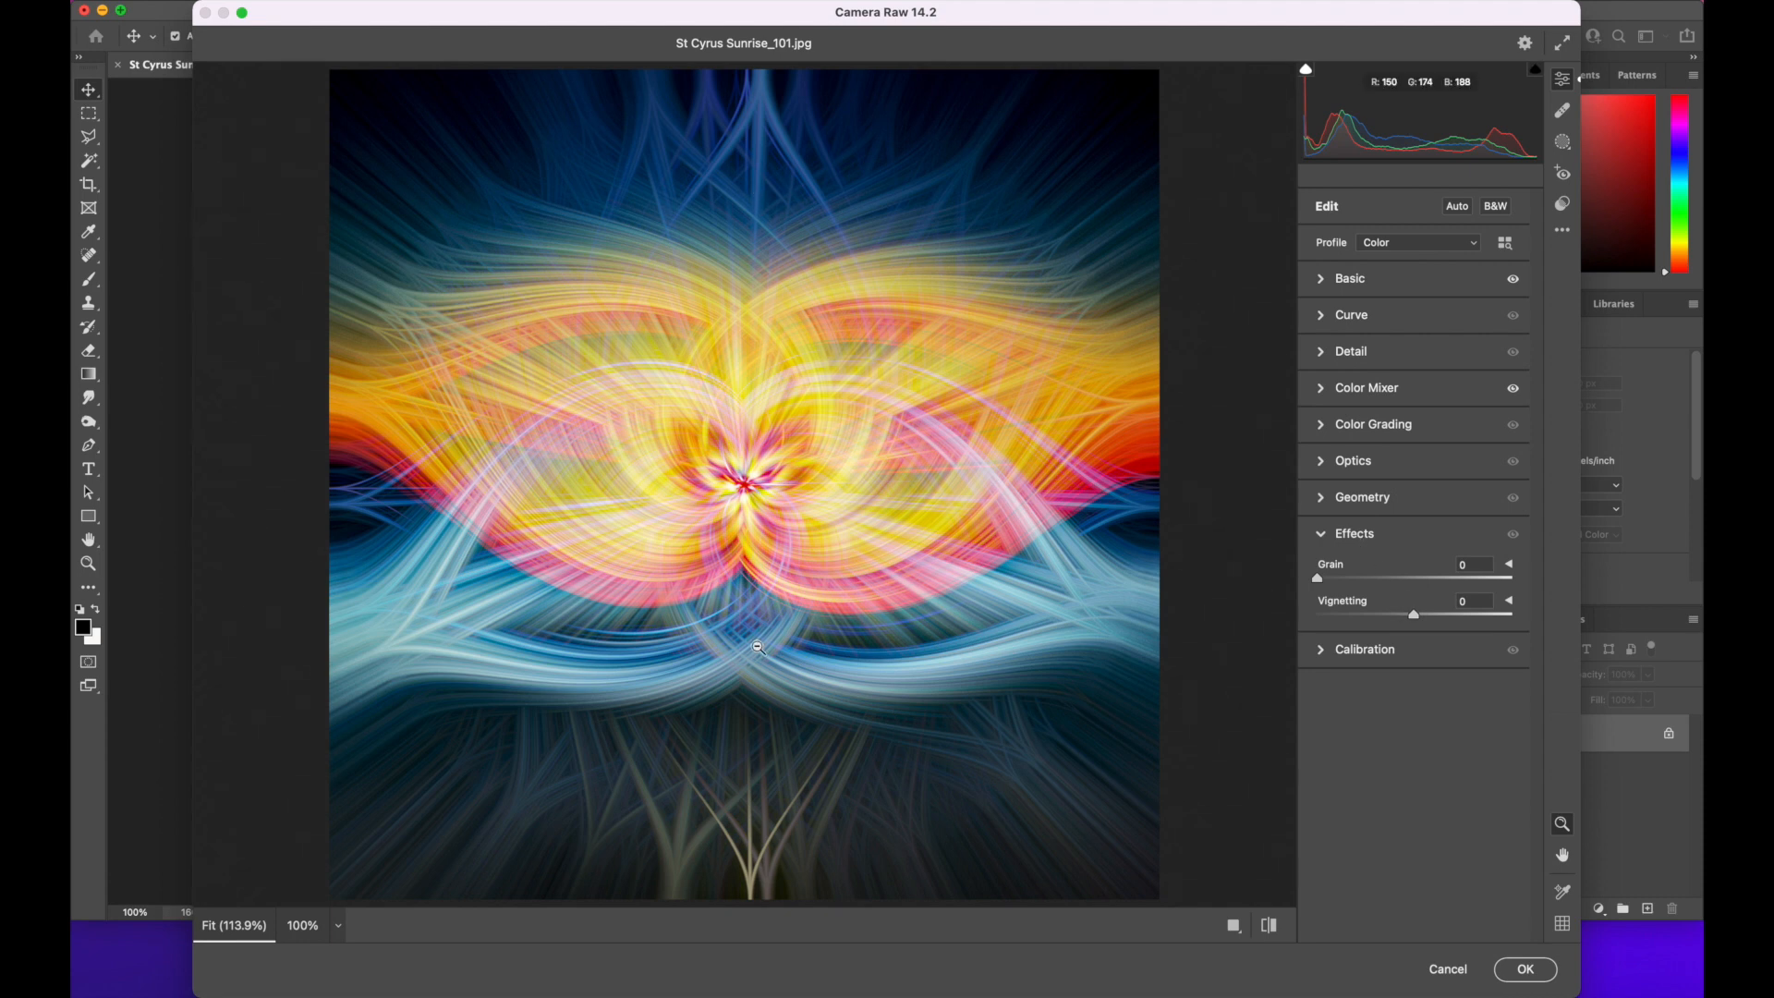
{"action": "mouse_move", "coordinate": [1419, 624]}
{"action": "left_mouse_down"}
{"action": "mouse_move", "coordinate": [1469, 622]}
{"action": "mouse_move", "coordinate": [1243, 634]}
{"action": "mouse_move", "coordinate": [1453, 626]}
{"action": "mouse_move", "coordinate": [1394, 626]}
{"action": "mouse_move", "coordinate": [1408, 635]}
{"action": "left_mouse_up"}
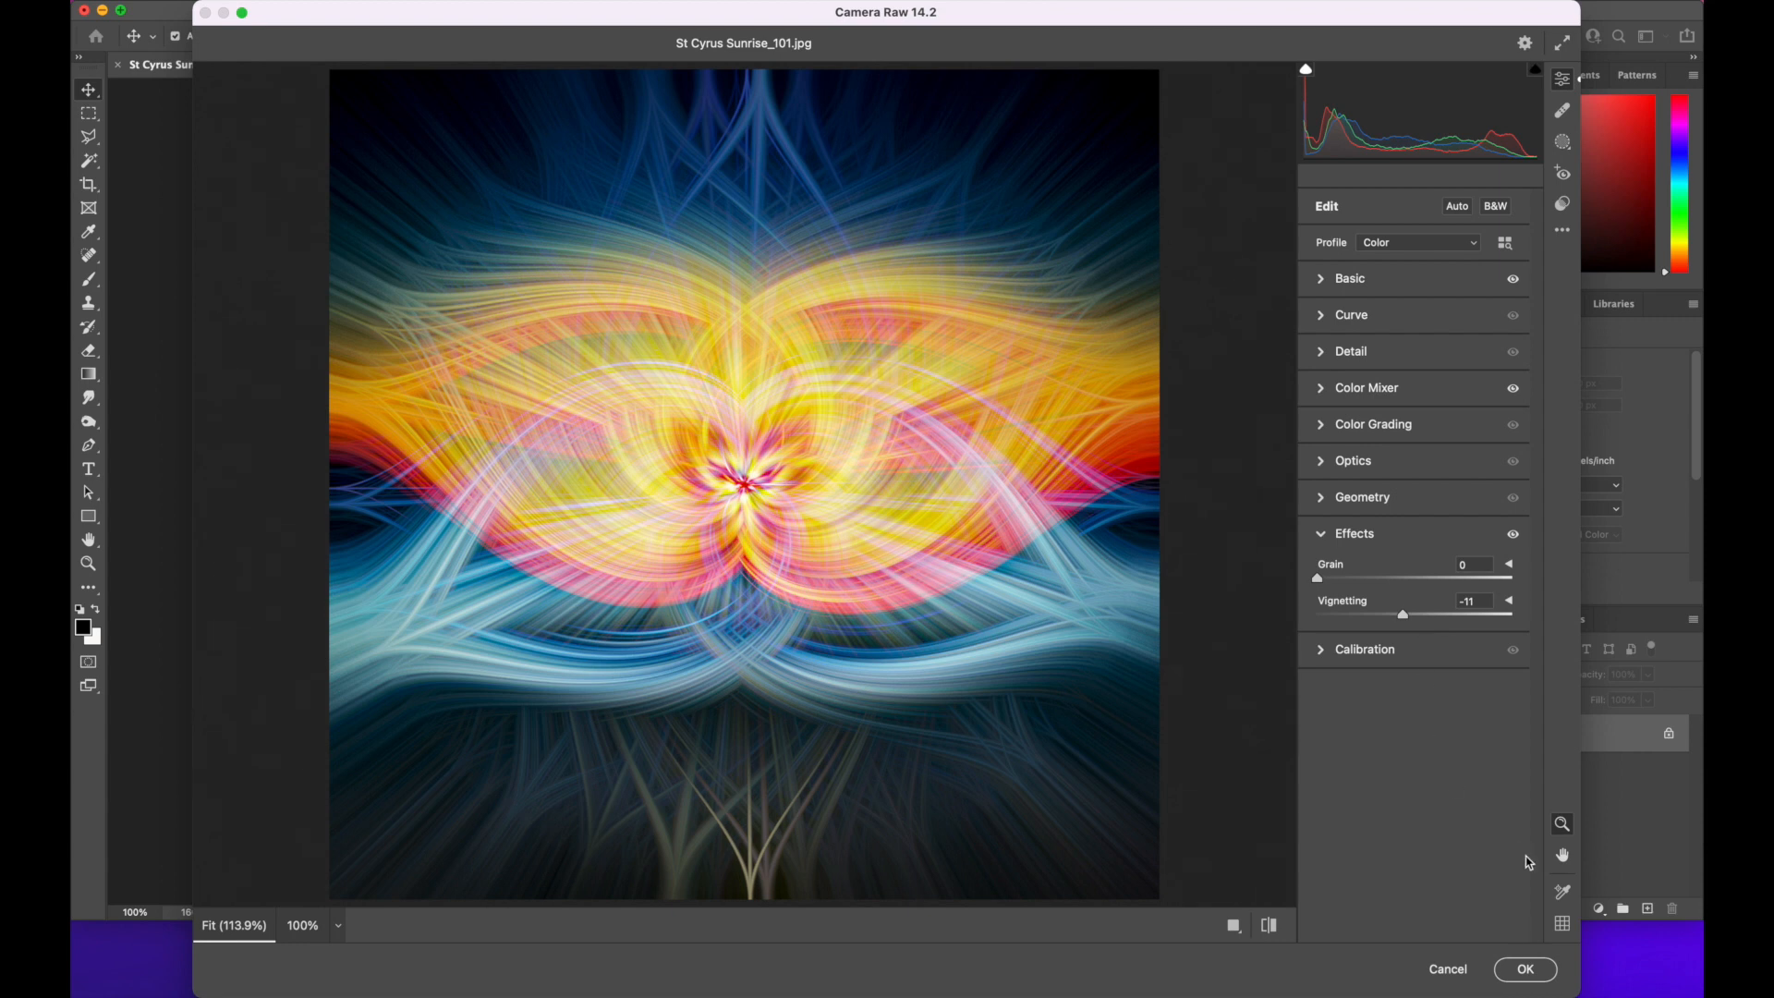
{"action": "left_click", "coordinate": [1524, 969]}
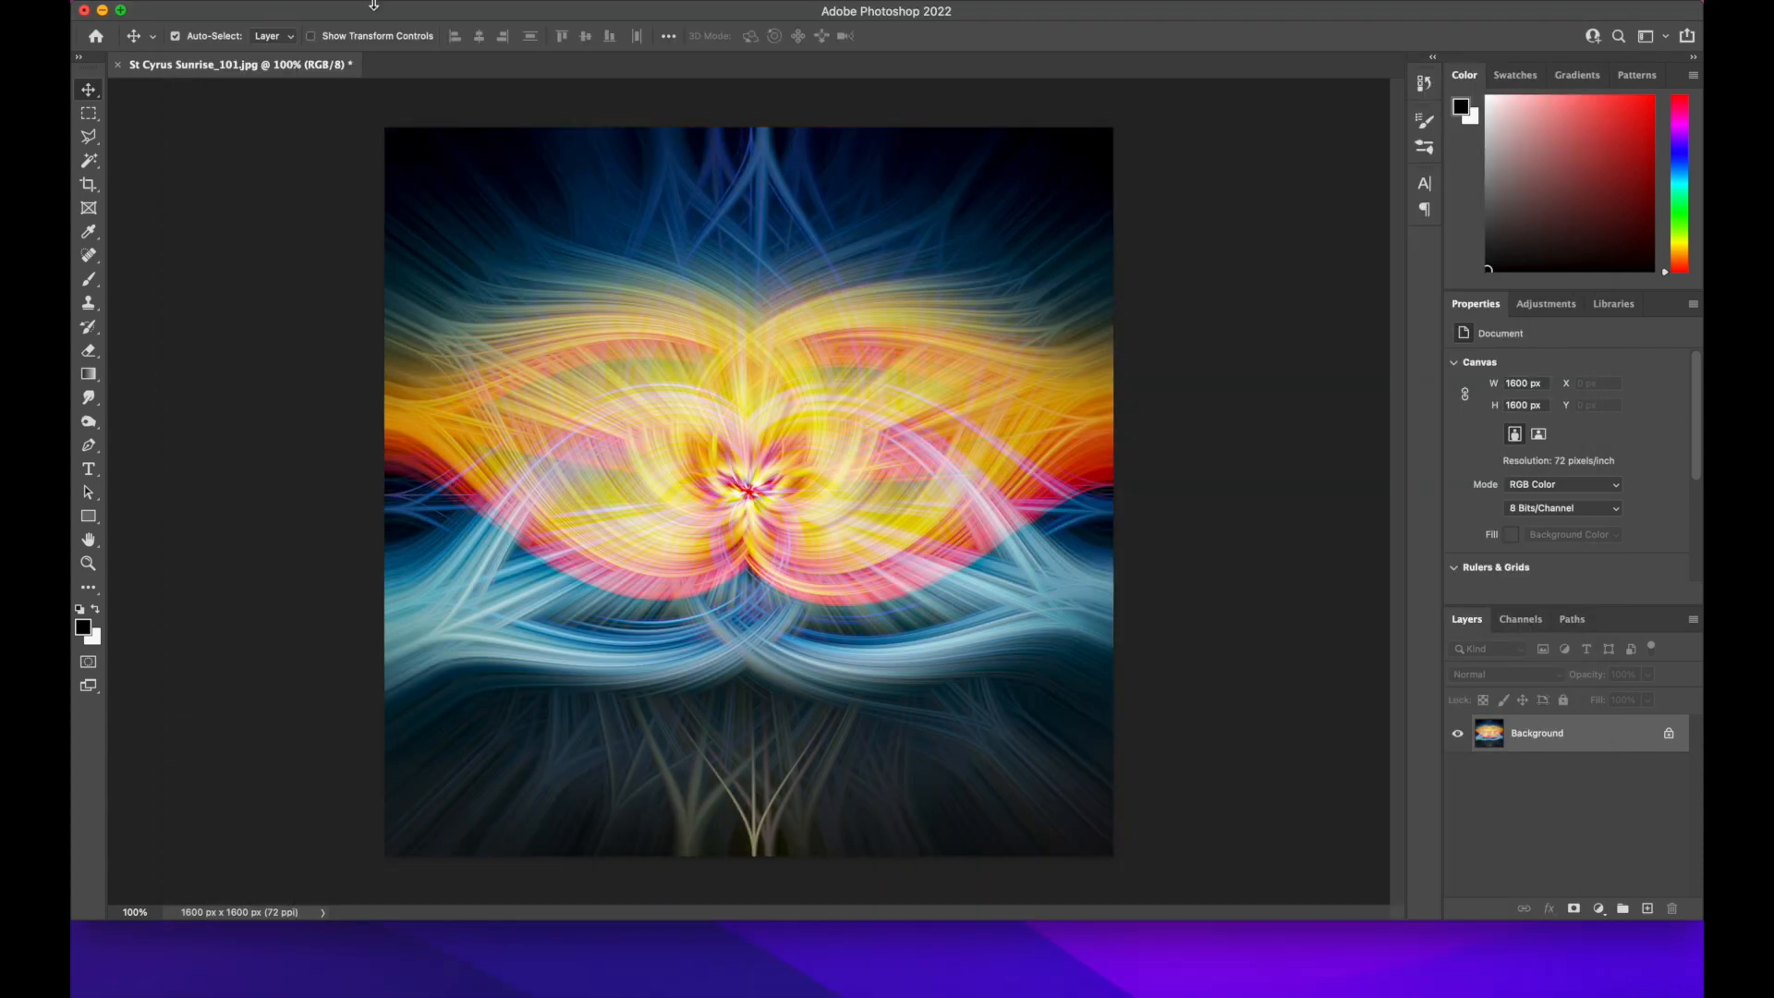
Quick-export the finished artwork as a JPG named "Twirl c" in the Images folder
{"action": "left_click", "coordinate": [220, 1]}
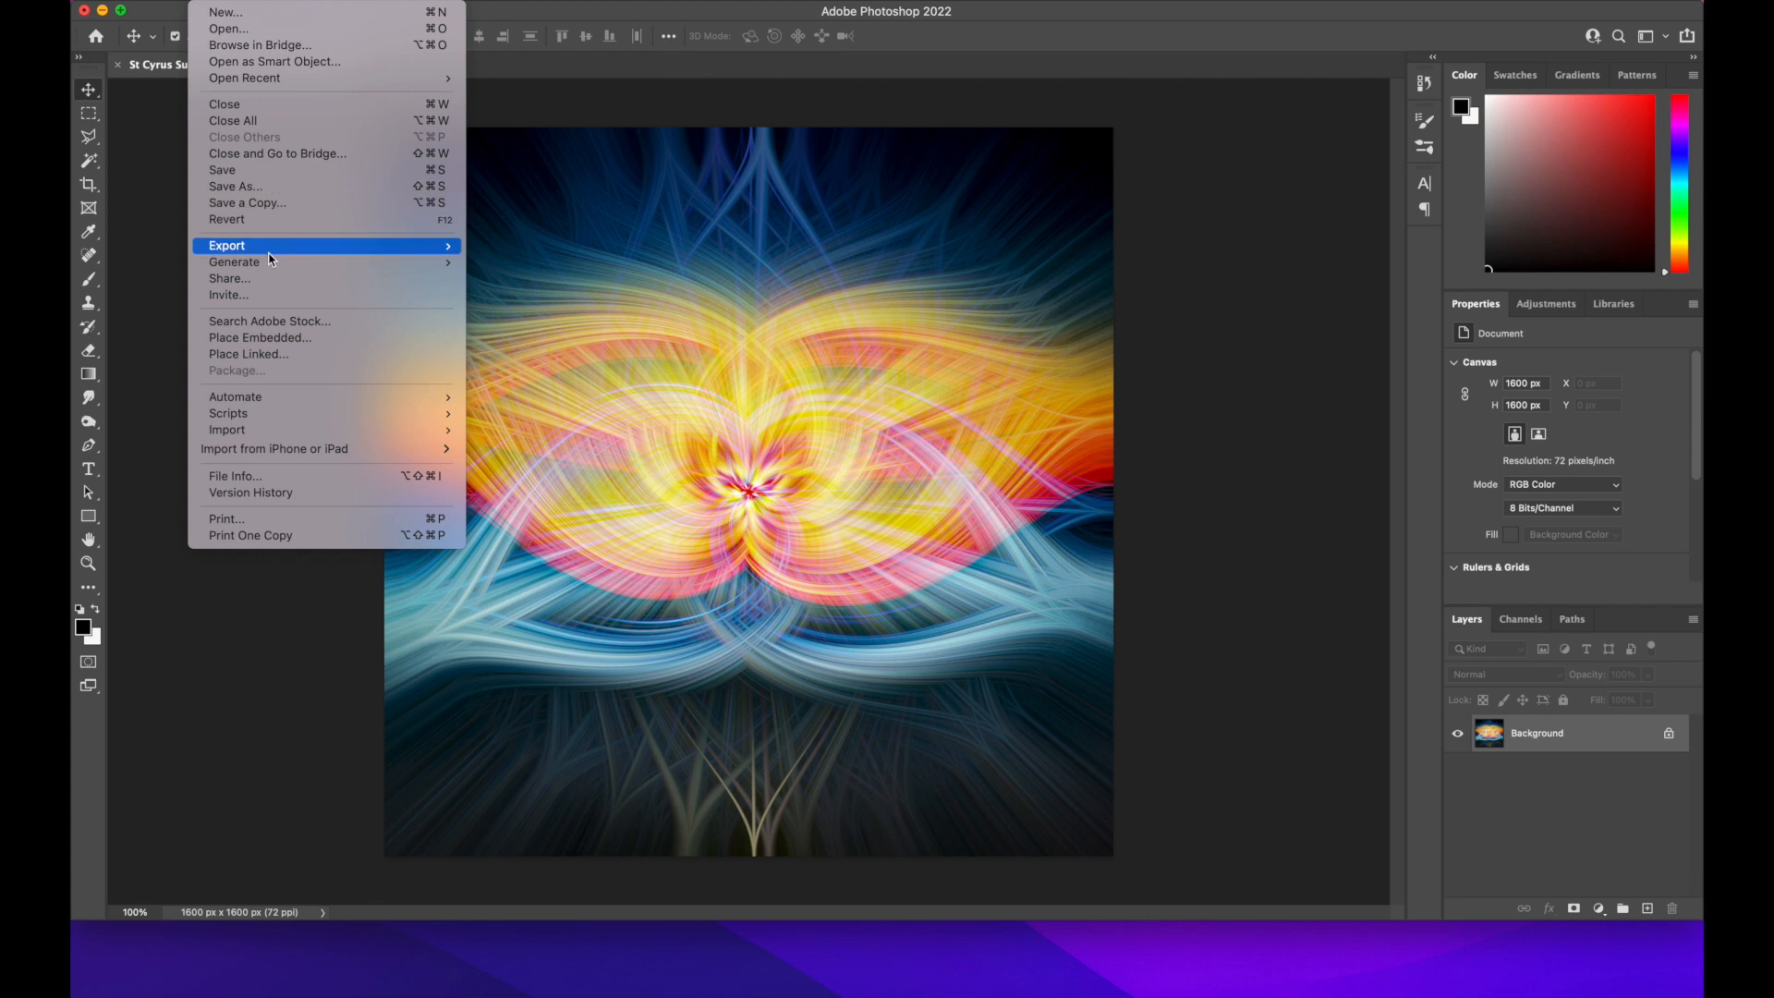
{"action": "mouse_move", "coordinate": [270, 251]}
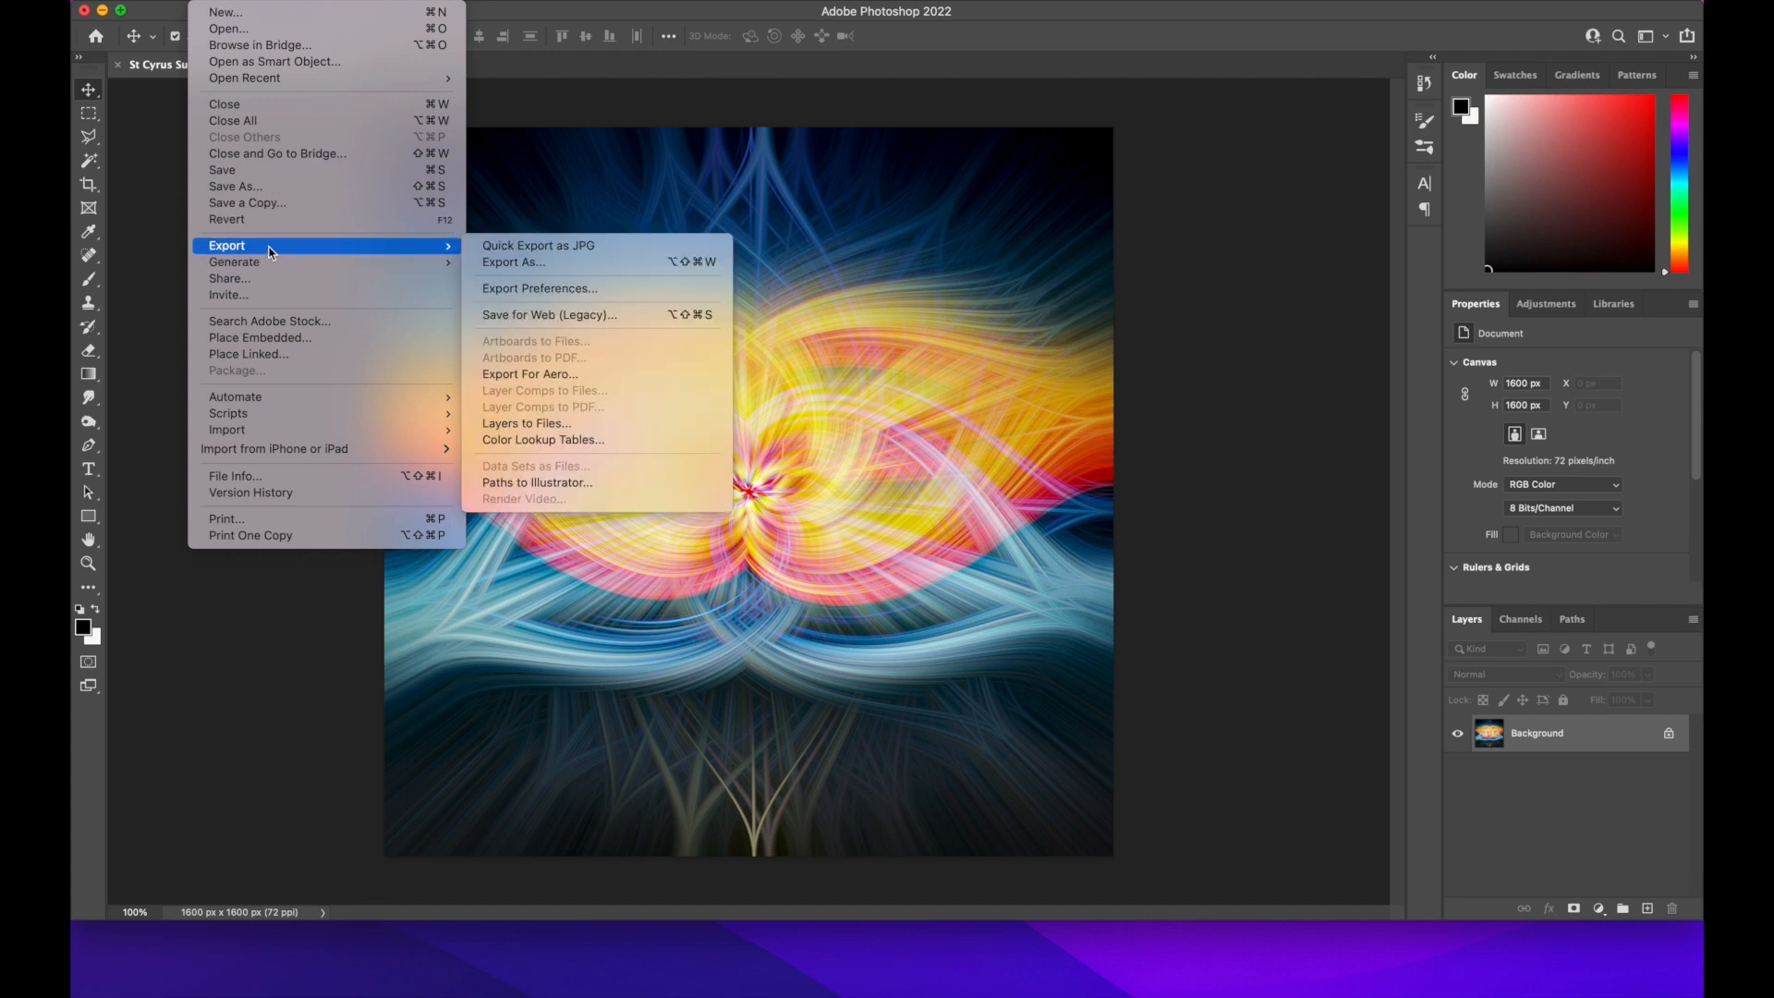
{"action": "left_click", "coordinate": [510, 247]}
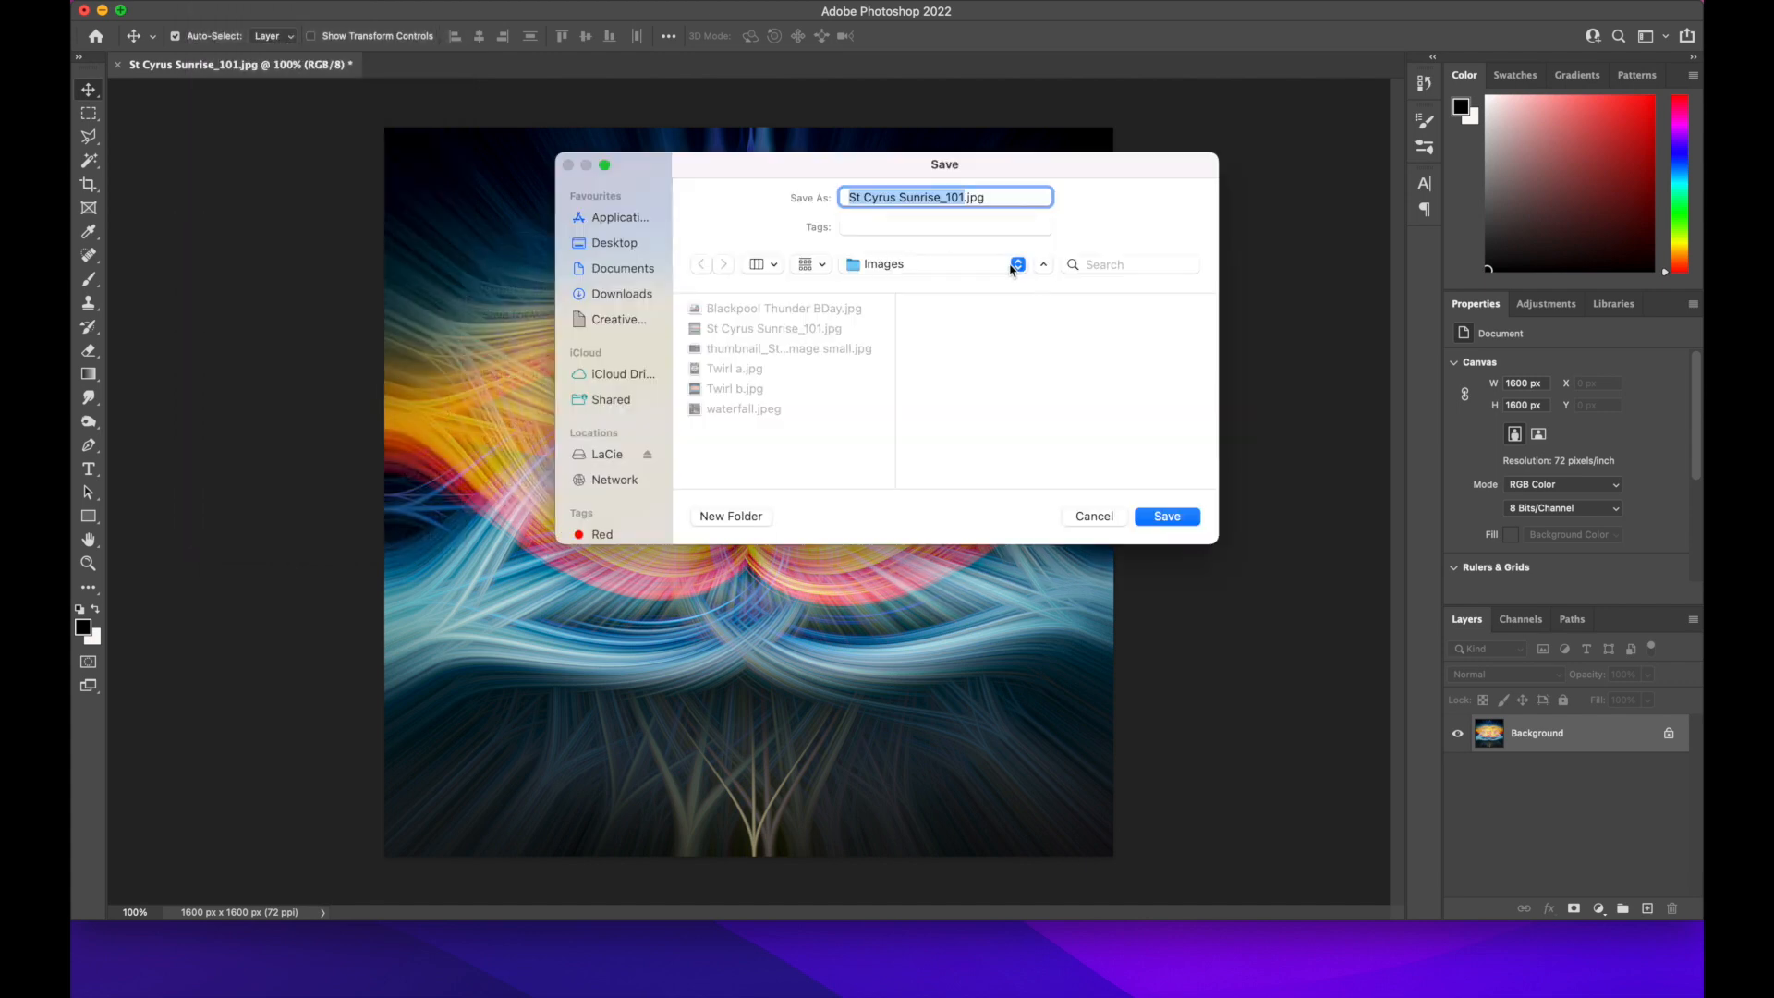
{"action": "key", "text": "BackSpace"}
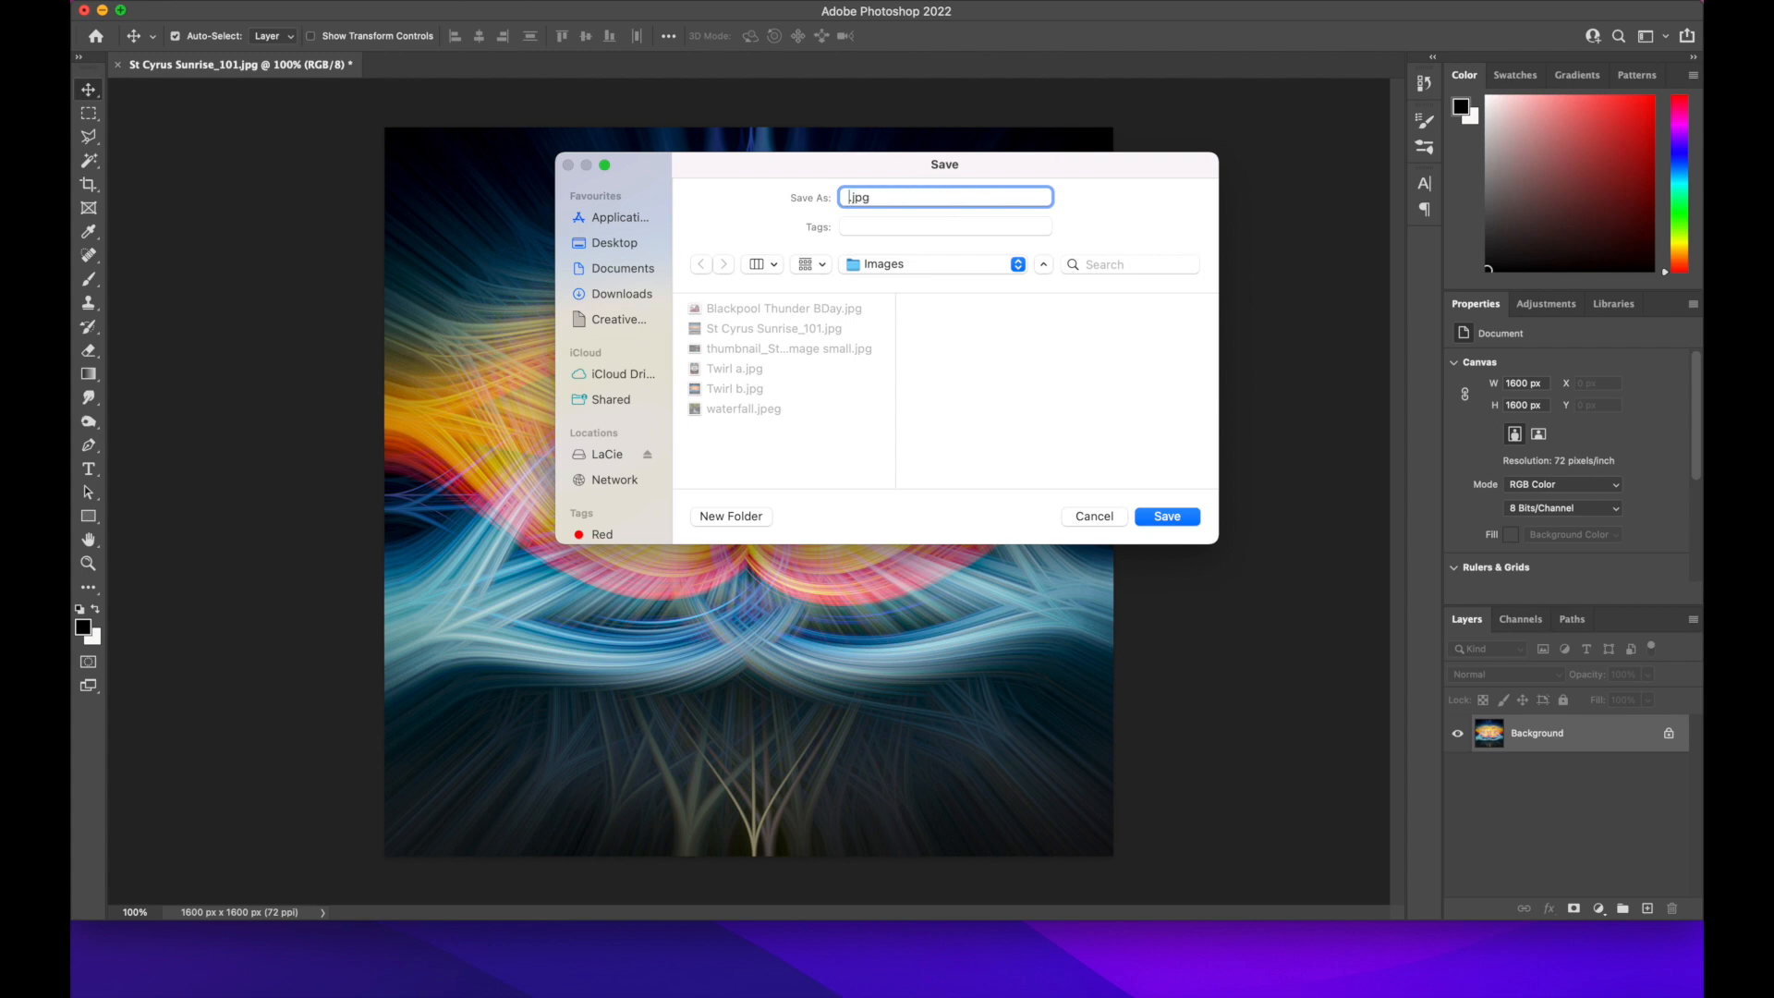
{"action": "type", "text": "Twil"}
{"action": "key", "text": "BackSpace"}
{"action": "key", "text": "BackSpace"}
{"action": "type", "text": "irl c"}
{"action": "key", "text": "Return"}
Close the sunrise document and open the 1,280×823 thumbnail JPG of the night bridge from the Images folder
{"action": "left_click", "coordinate": [117, 65]}
{"action": "left_click", "coordinate": [915, 393]}
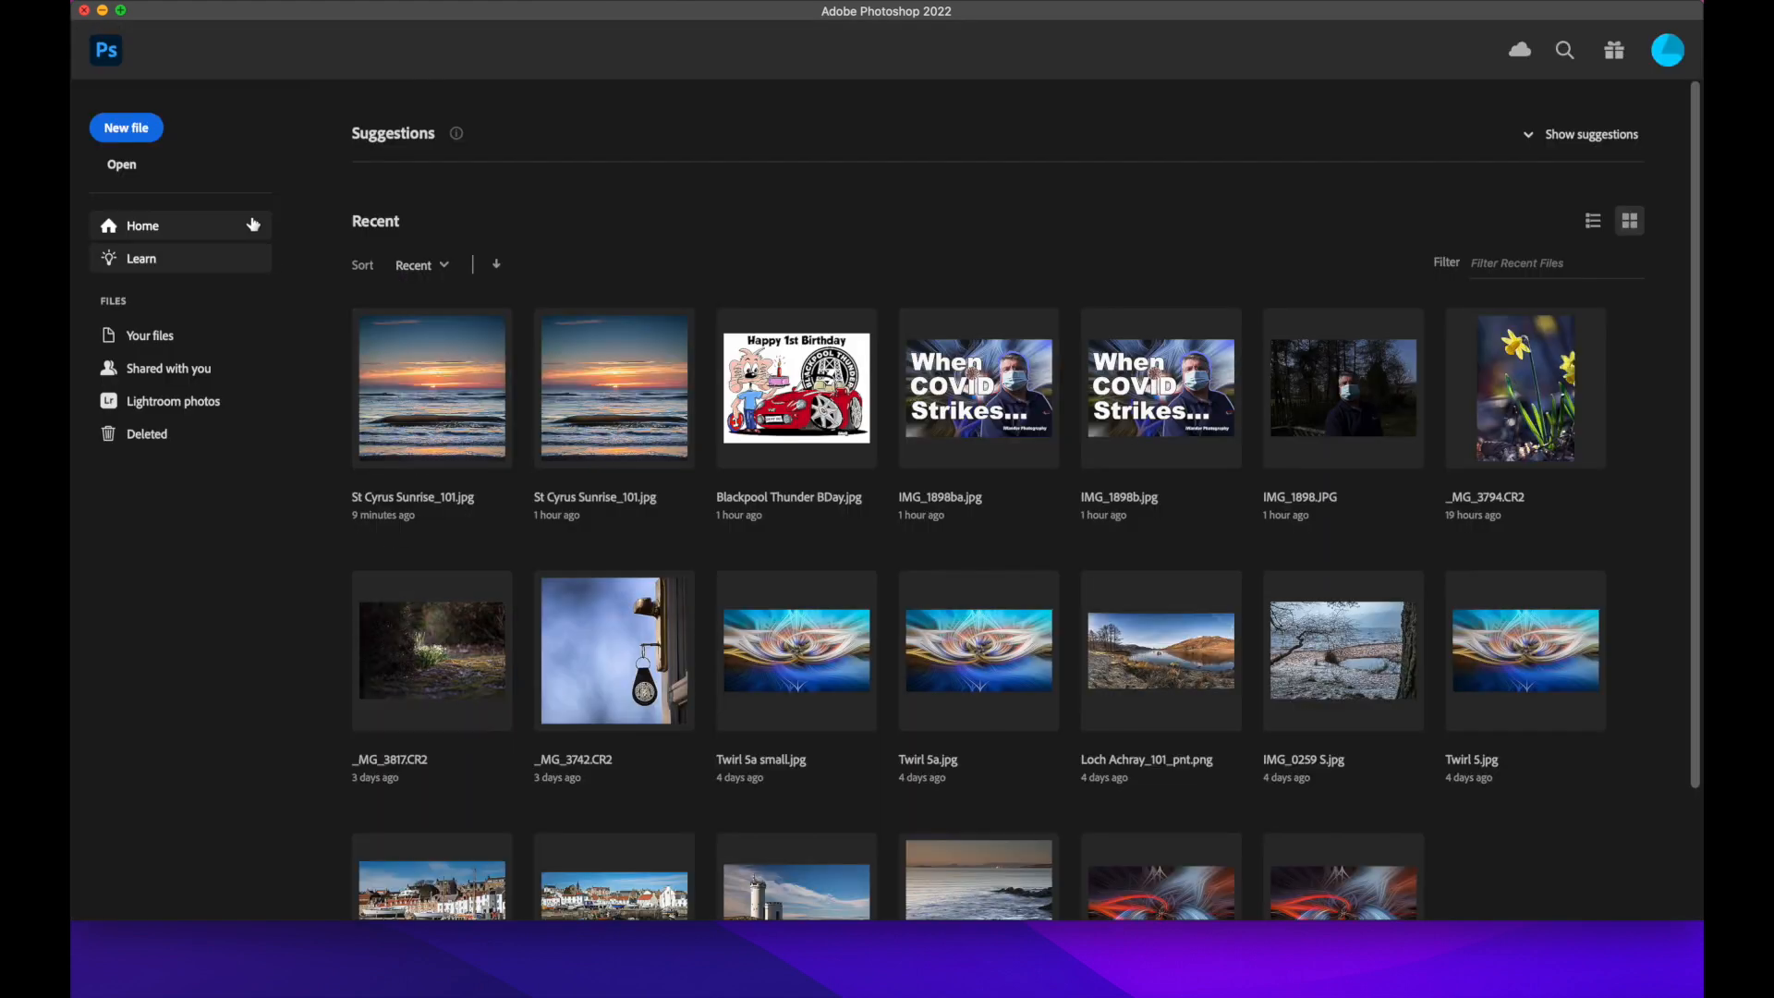
{"action": "left_click", "coordinate": [123, 170]}
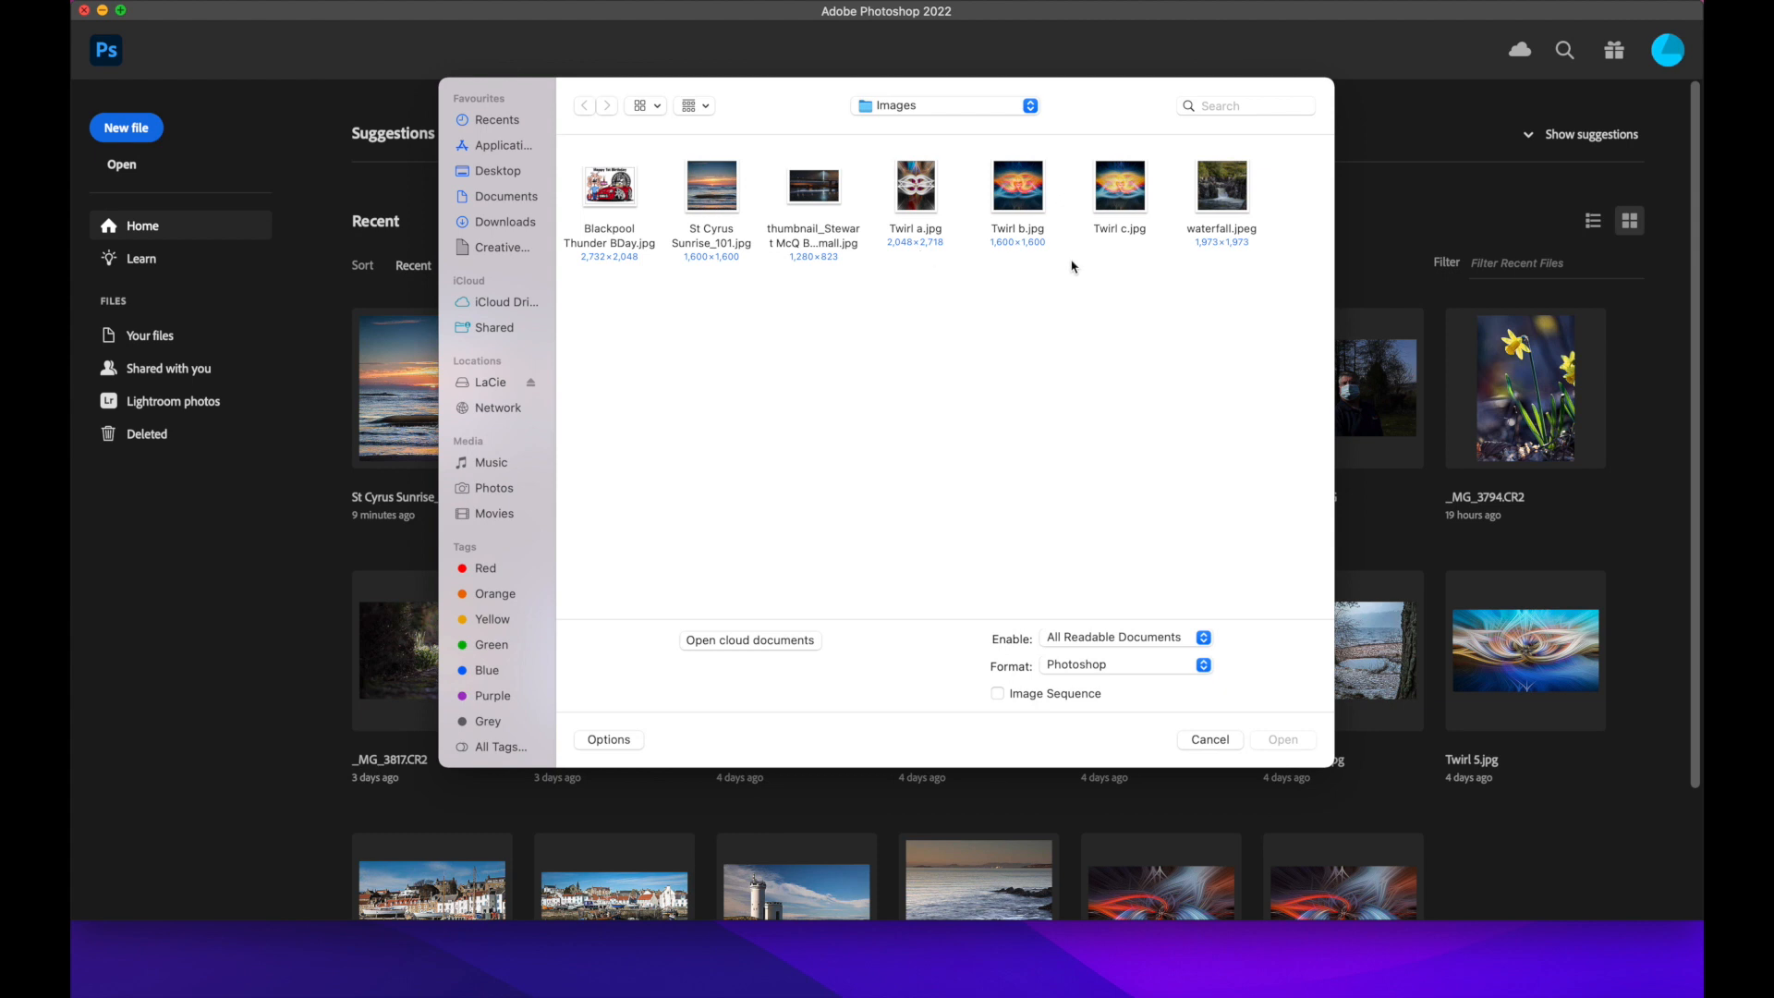
{"action": "left_click", "coordinate": [815, 194]}
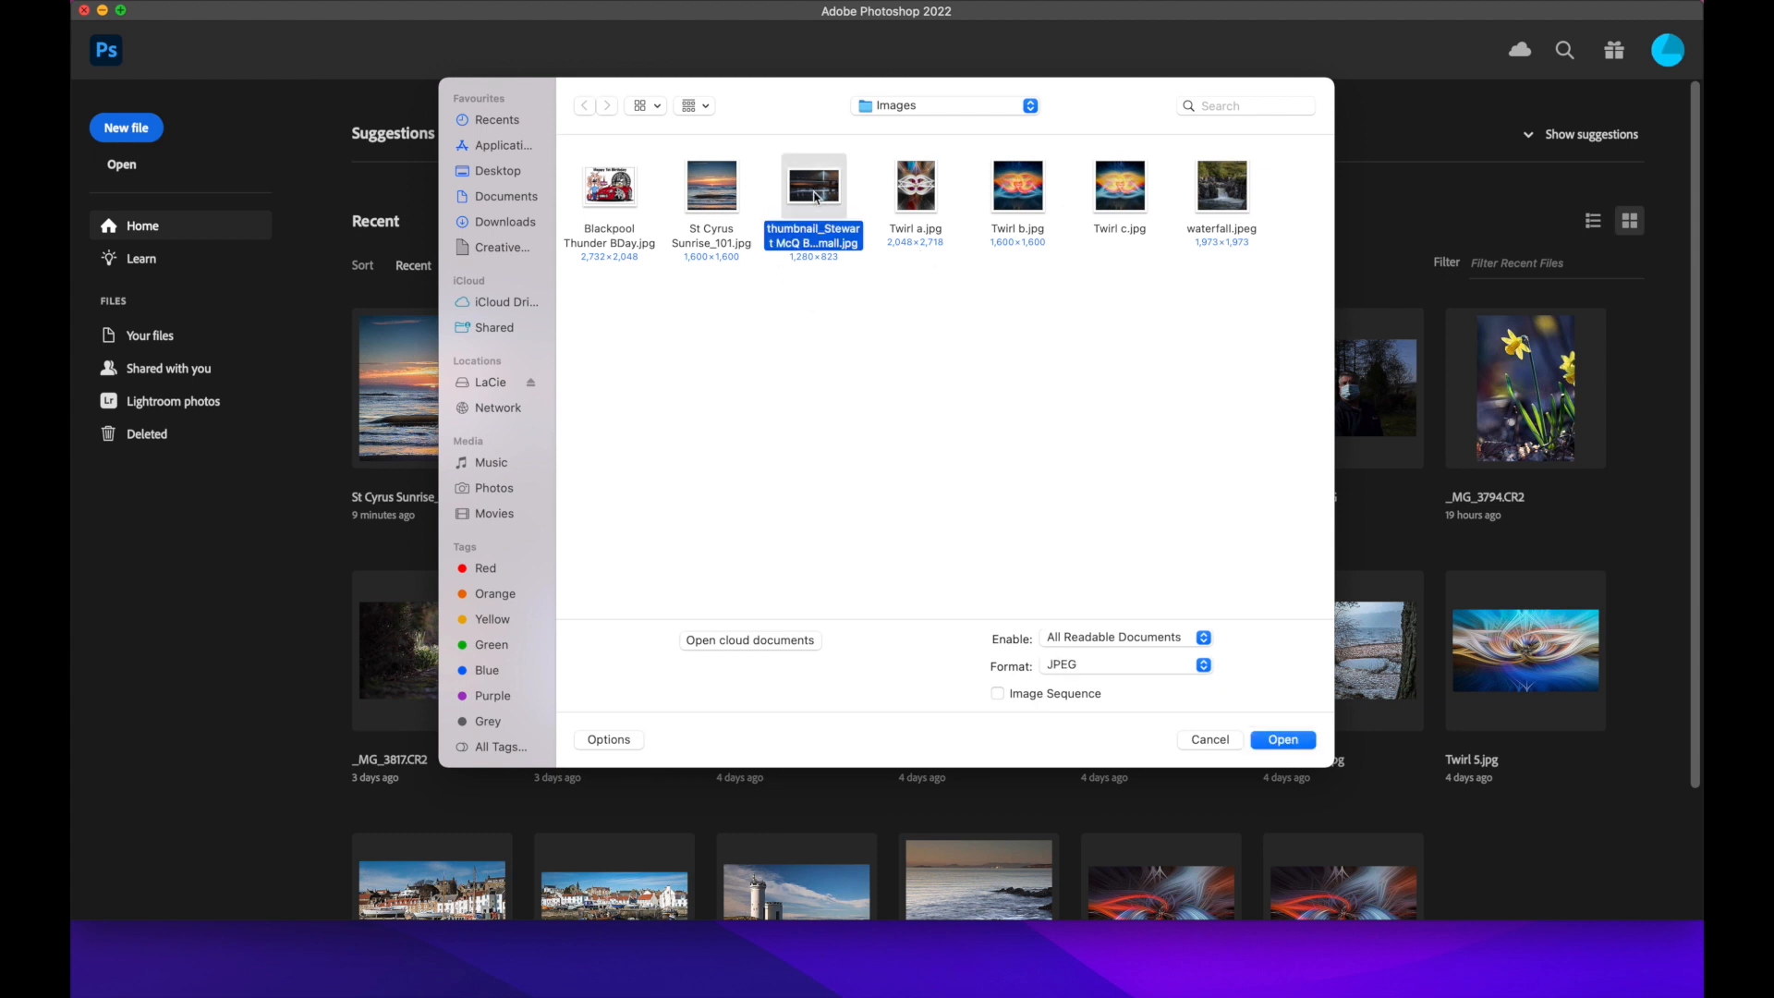
{"action": "left_click", "coordinate": [1282, 740]}
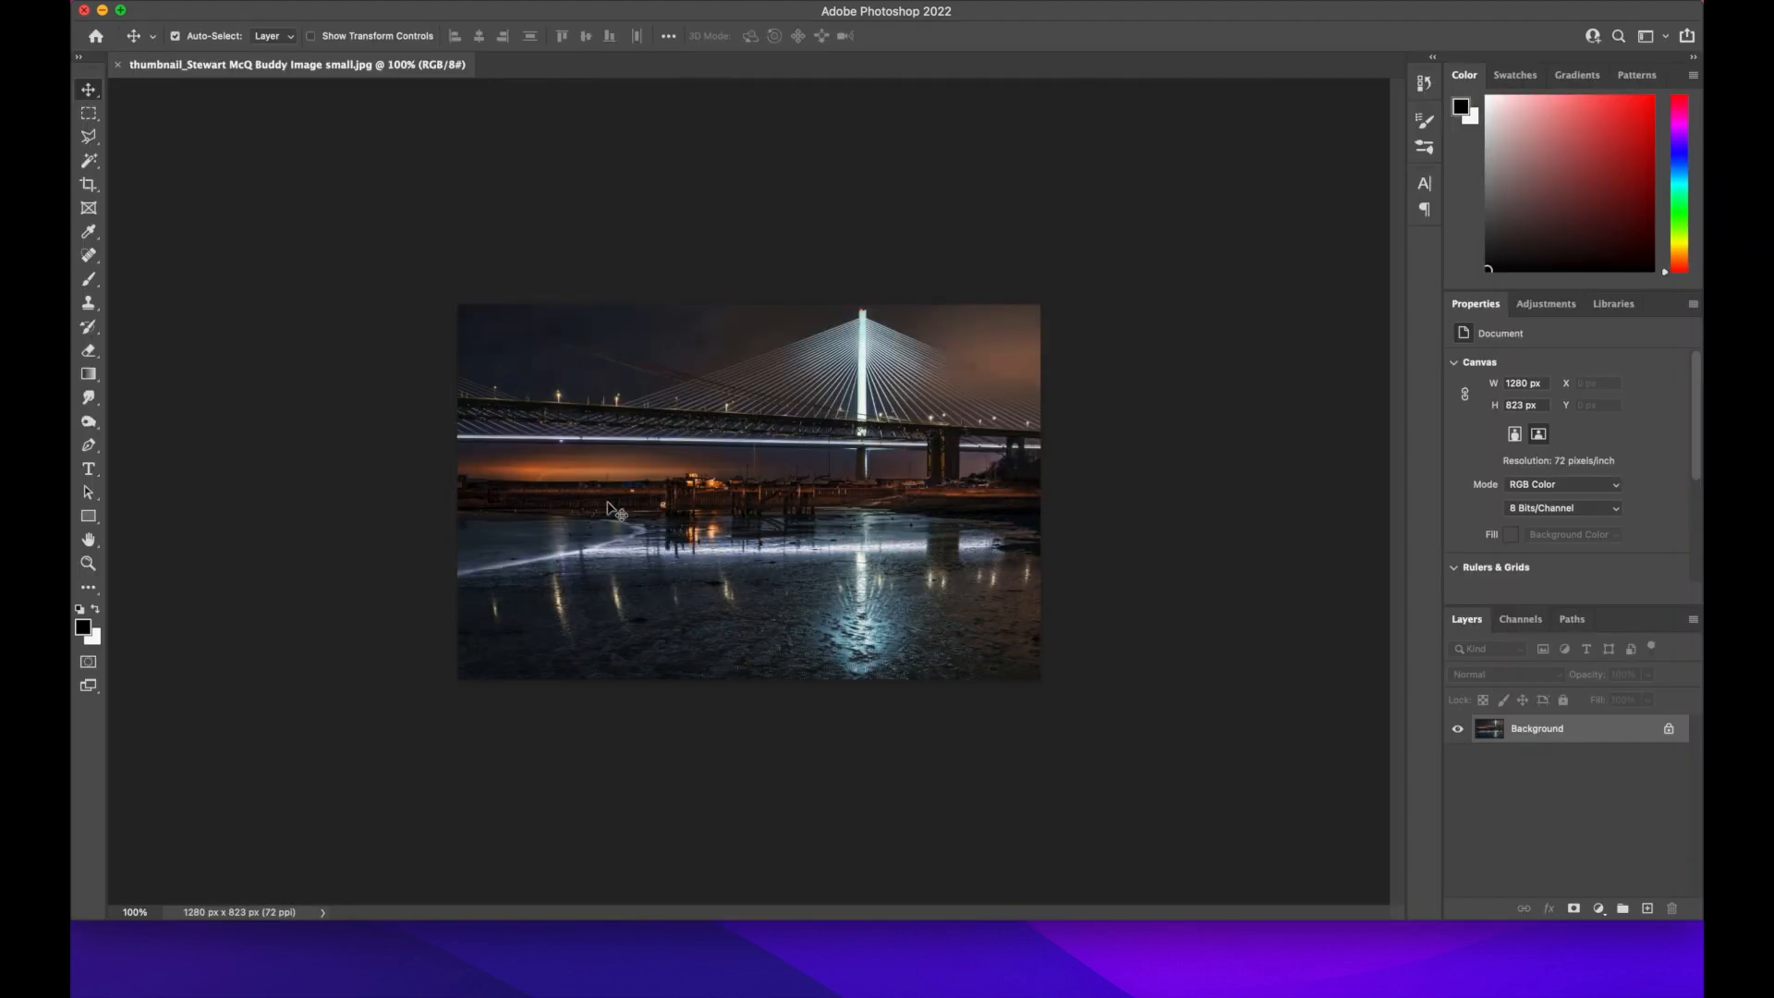
Unlock the bridge photo's Background layer and convert it to a Smart Object
{"action": "key", "text": "super+equal"}
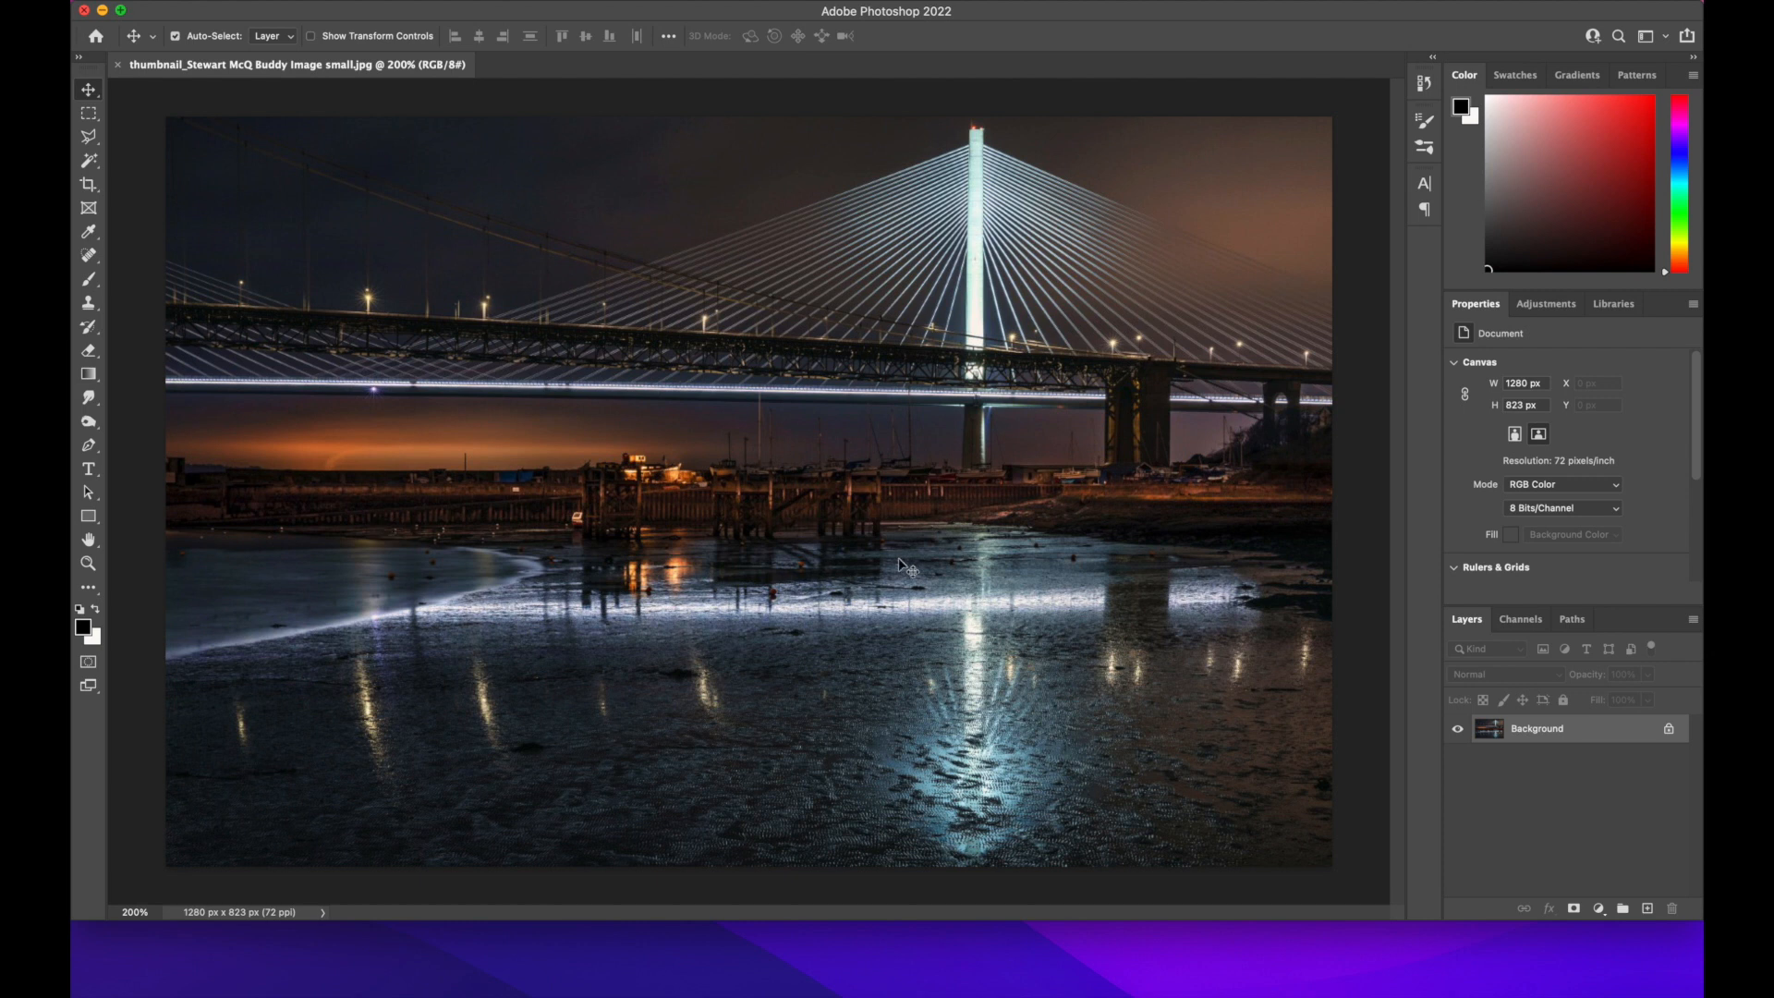
{"action": "double_click", "coordinate": [1668, 728]}
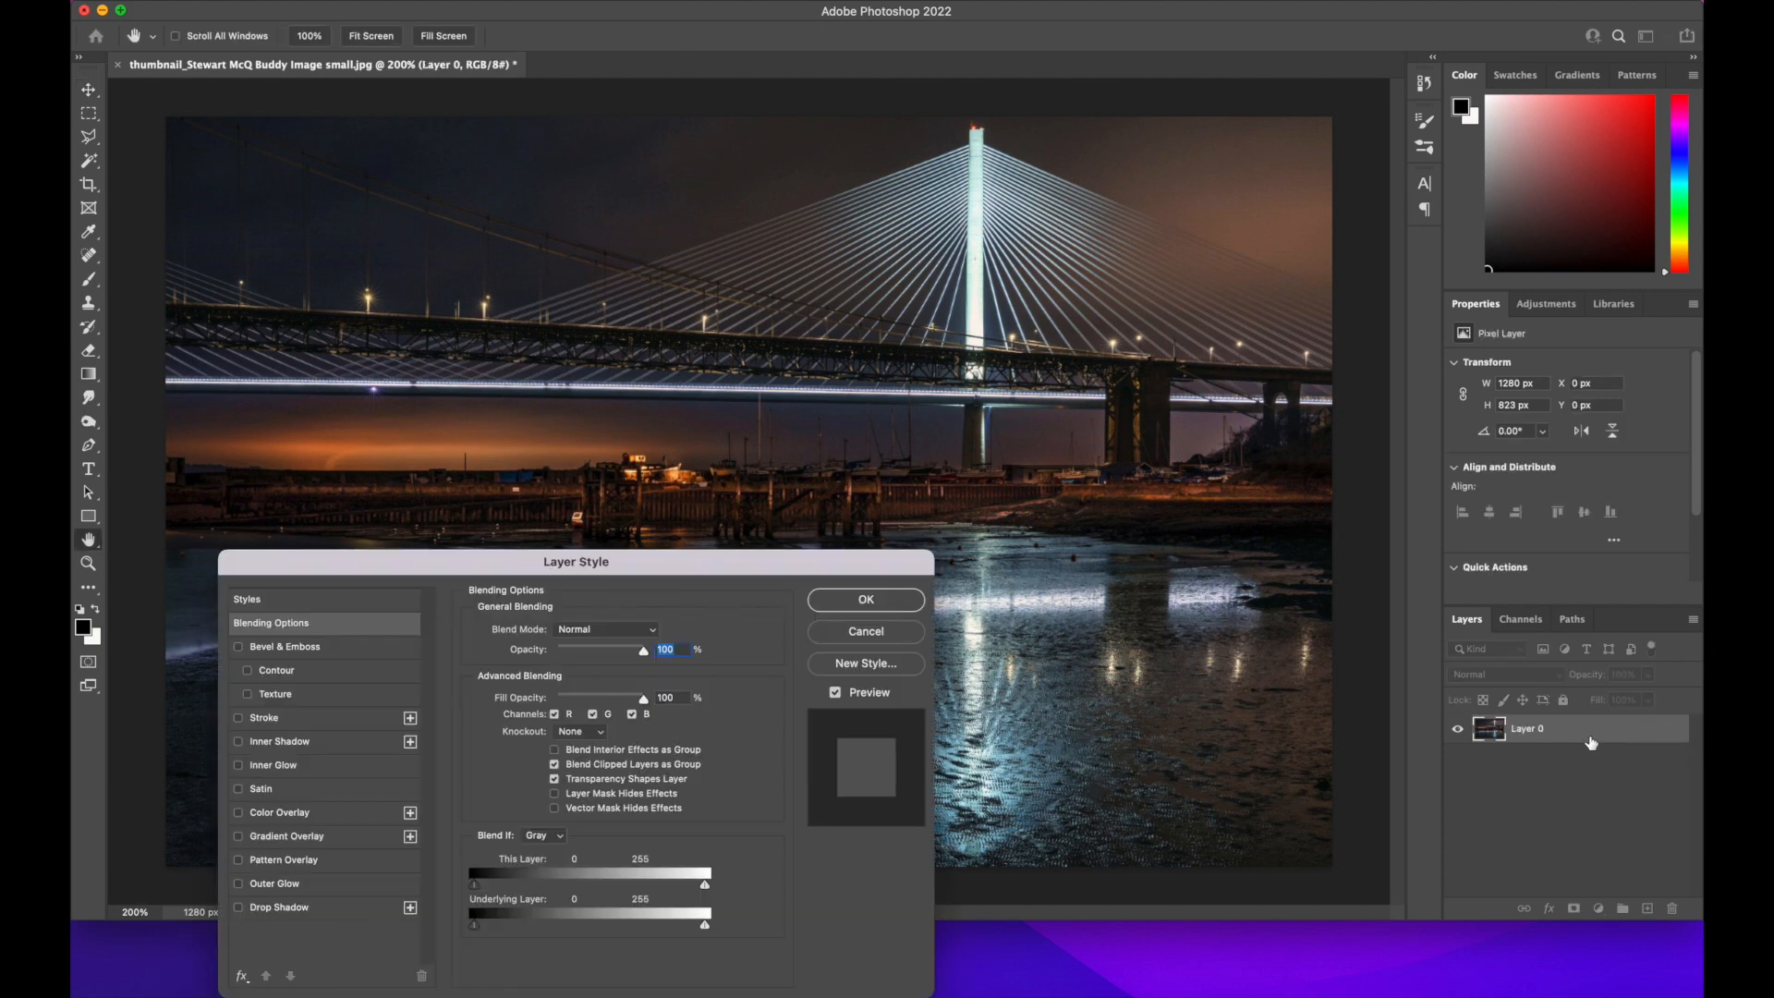
{"action": "left_click", "coordinate": [874, 632]}
{"action": "right_click", "coordinate": [1575, 736]}
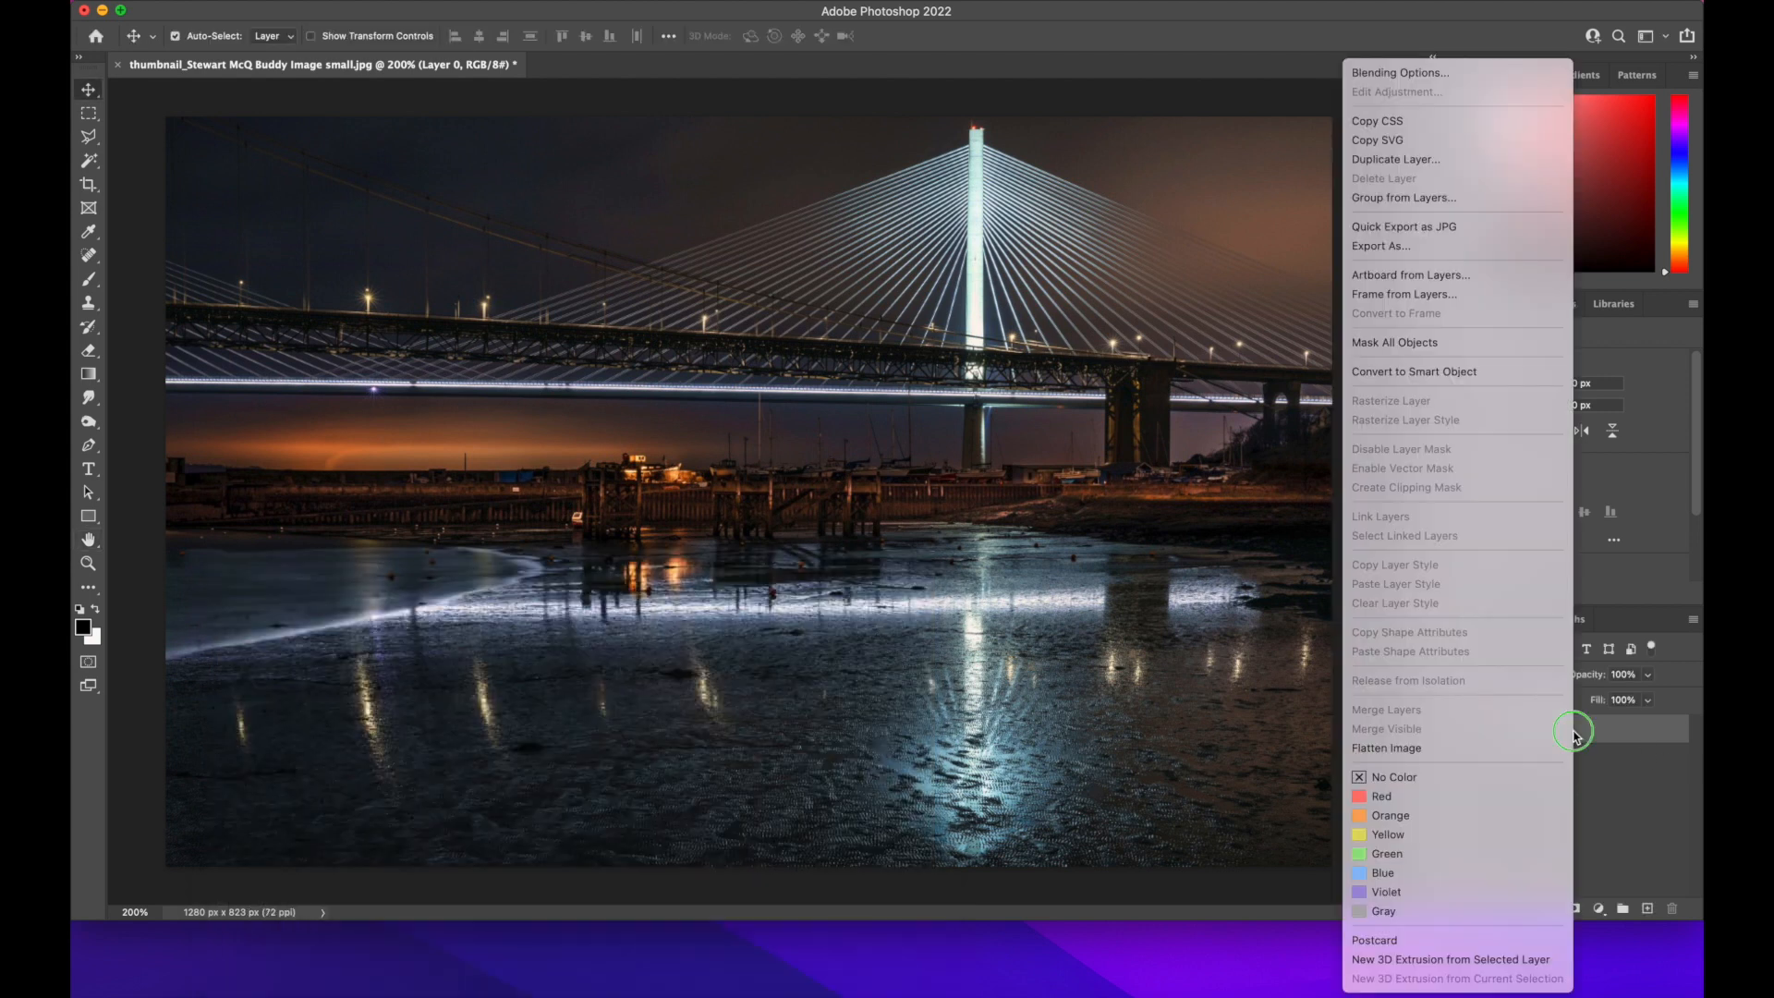
{"action": "left_click", "coordinate": [1452, 372]}
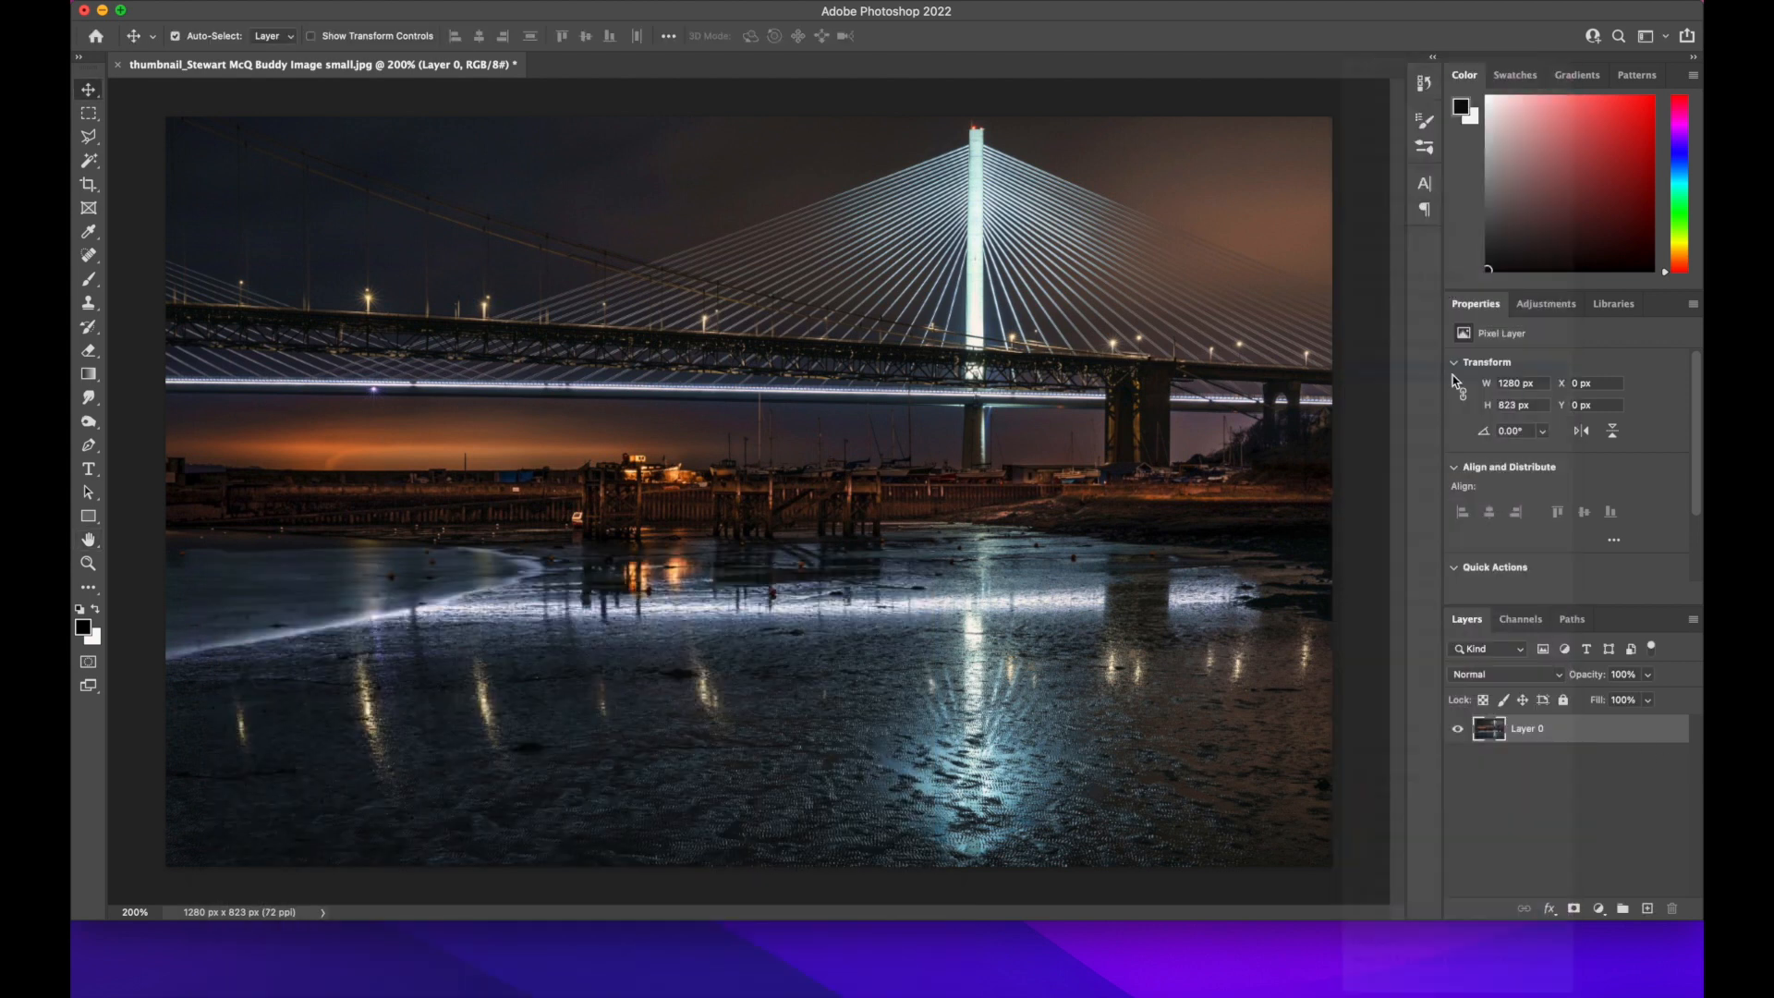
Apply a Mezzotint filter with the Medium Strokes type to the bridge photo's smart object
{"action": "left_click", "coordinate": [504, 5]}
{"action": "mouse_move", "coordinate": [612, 313]}
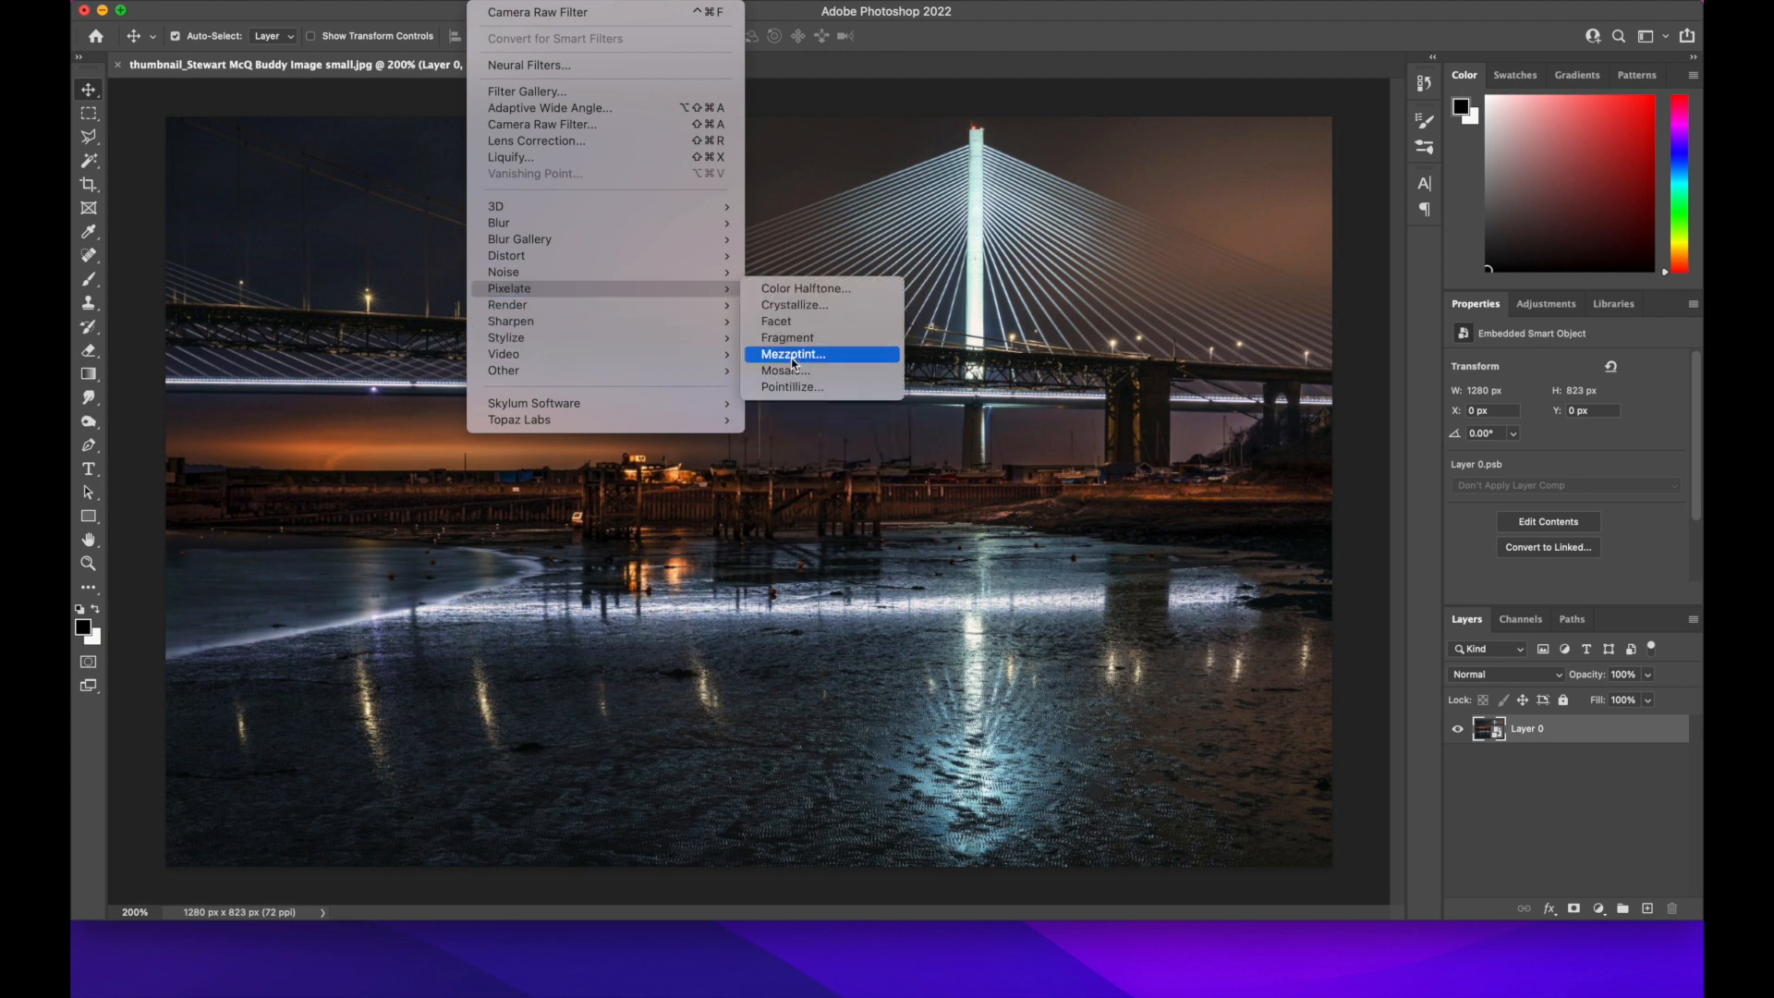
{"action": "left_click", "coordinate": [793, 355]}
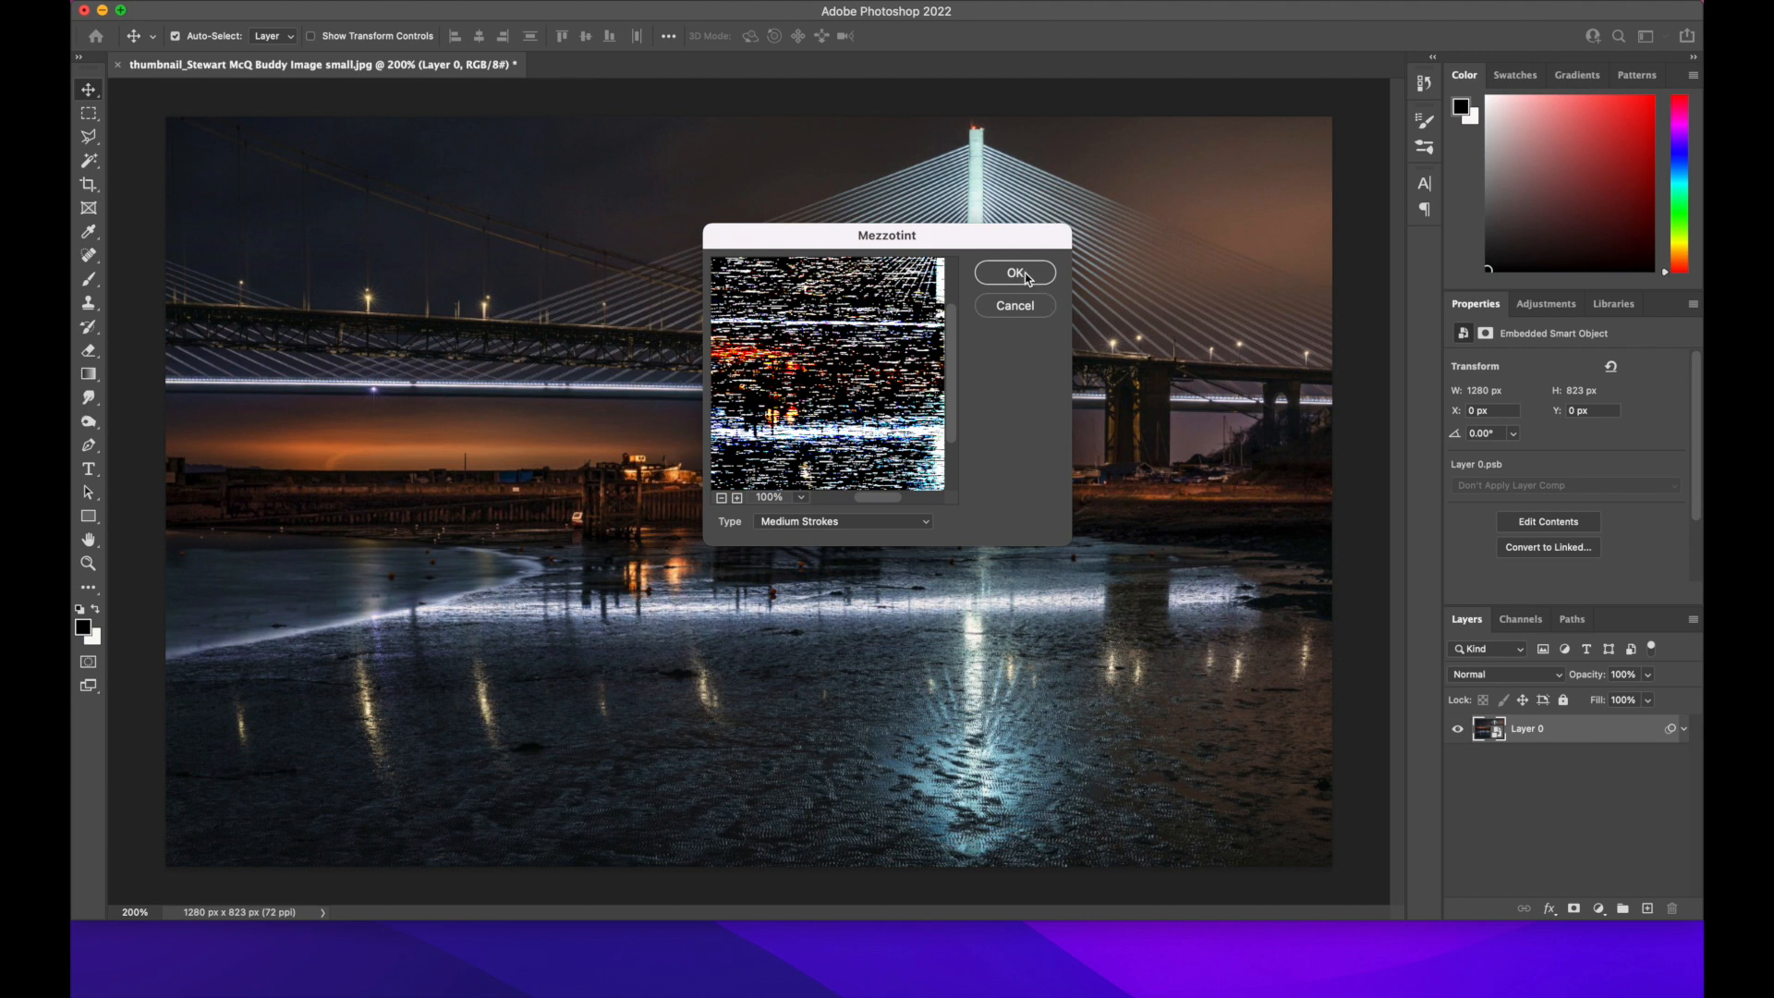
{"action": "left_click", "coordinate": [1015, 273]}
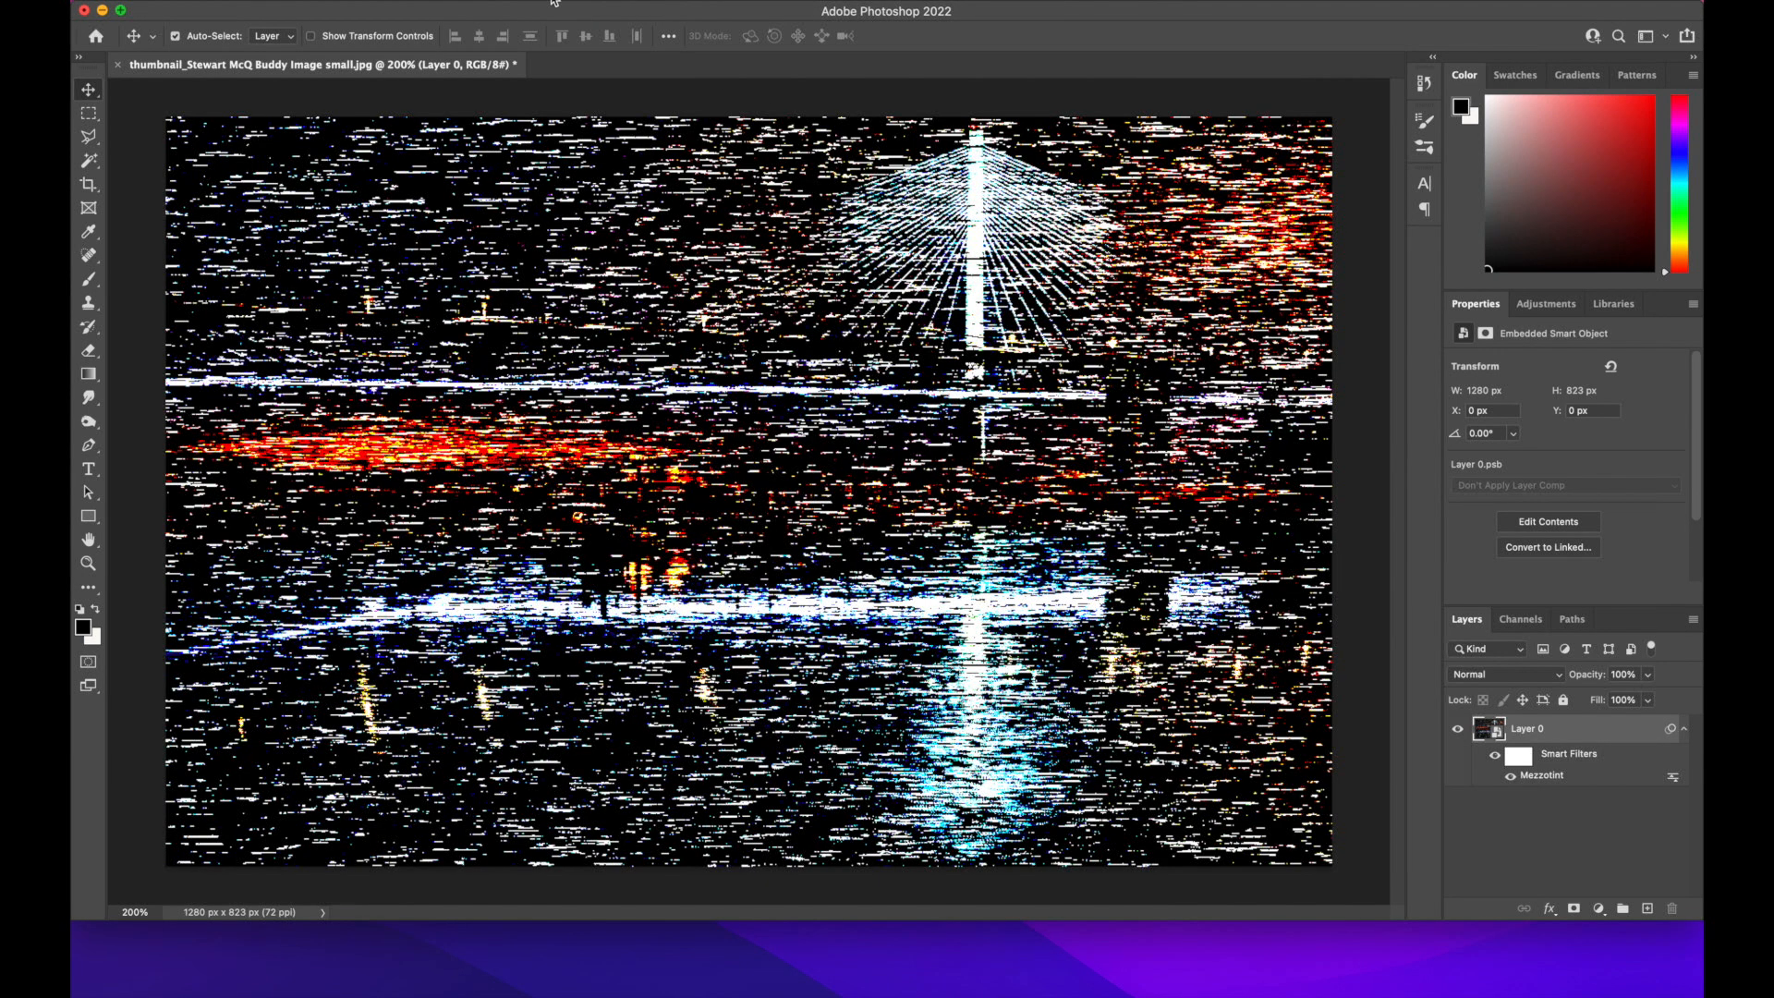
Add a Radial Blur smart filter with Amount 100, the Zoom method and Good quality
{"action": "left_click", "coordinate": [506, 1]}
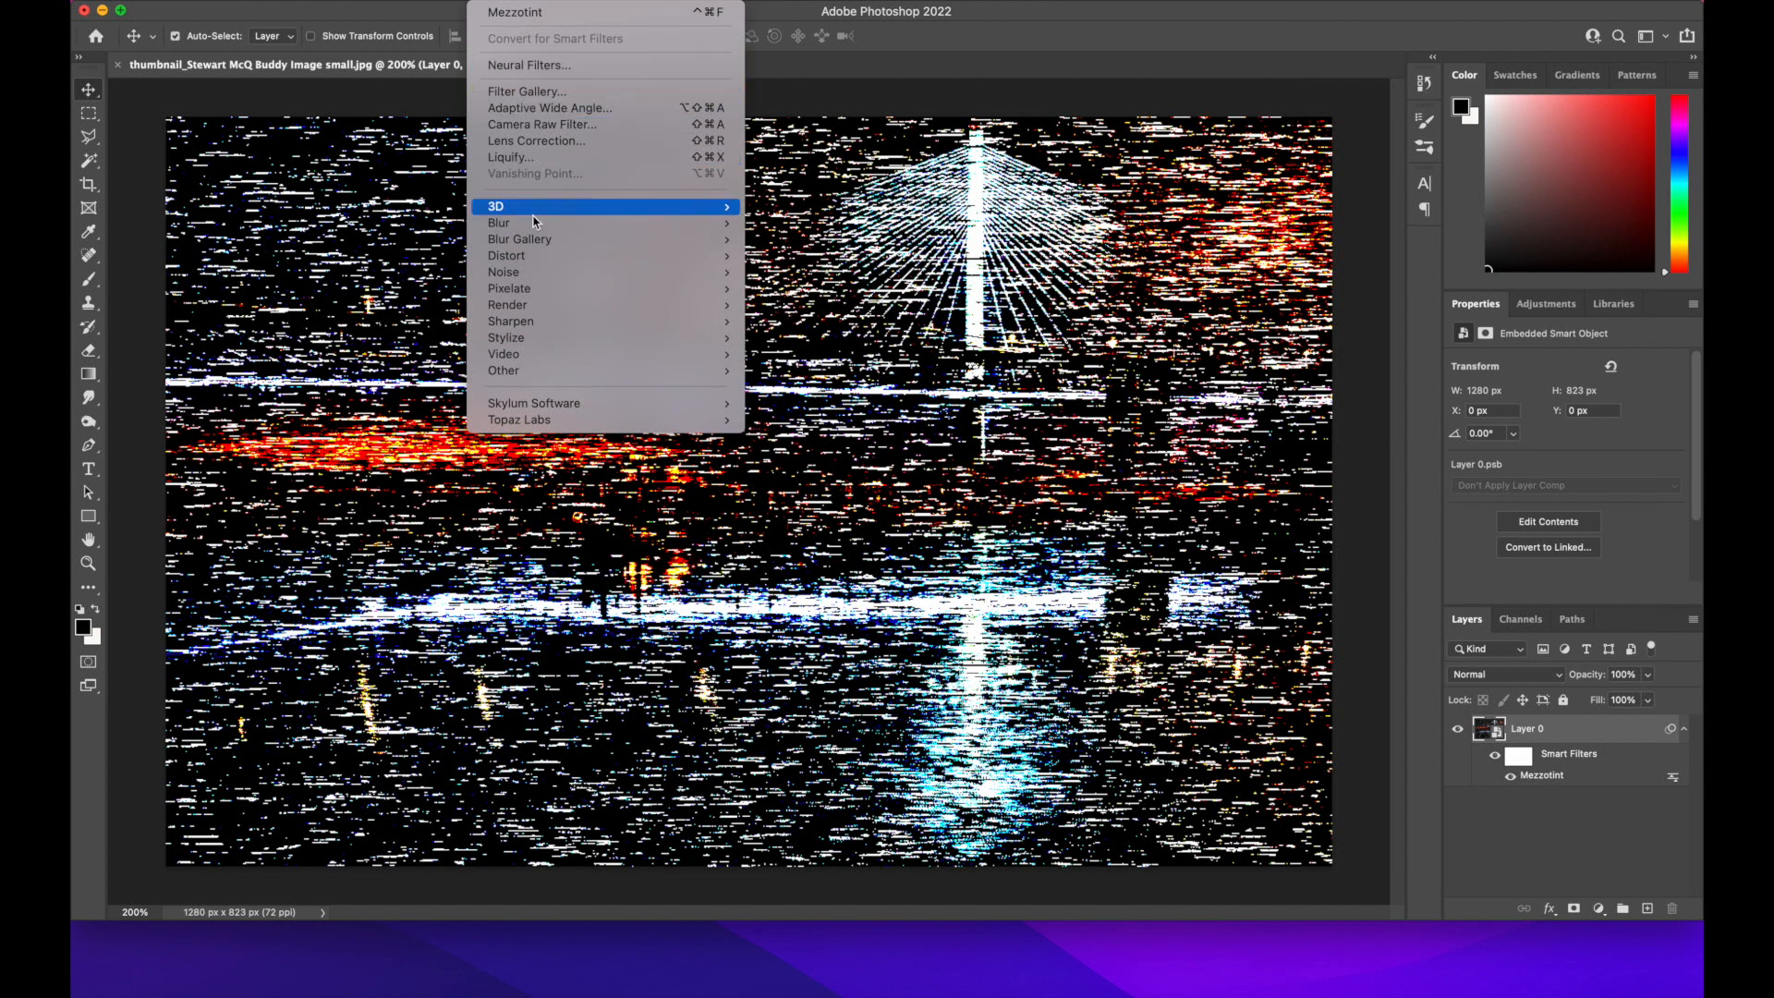
{"action": "mouse_move", "coordinate": [534, 237]}
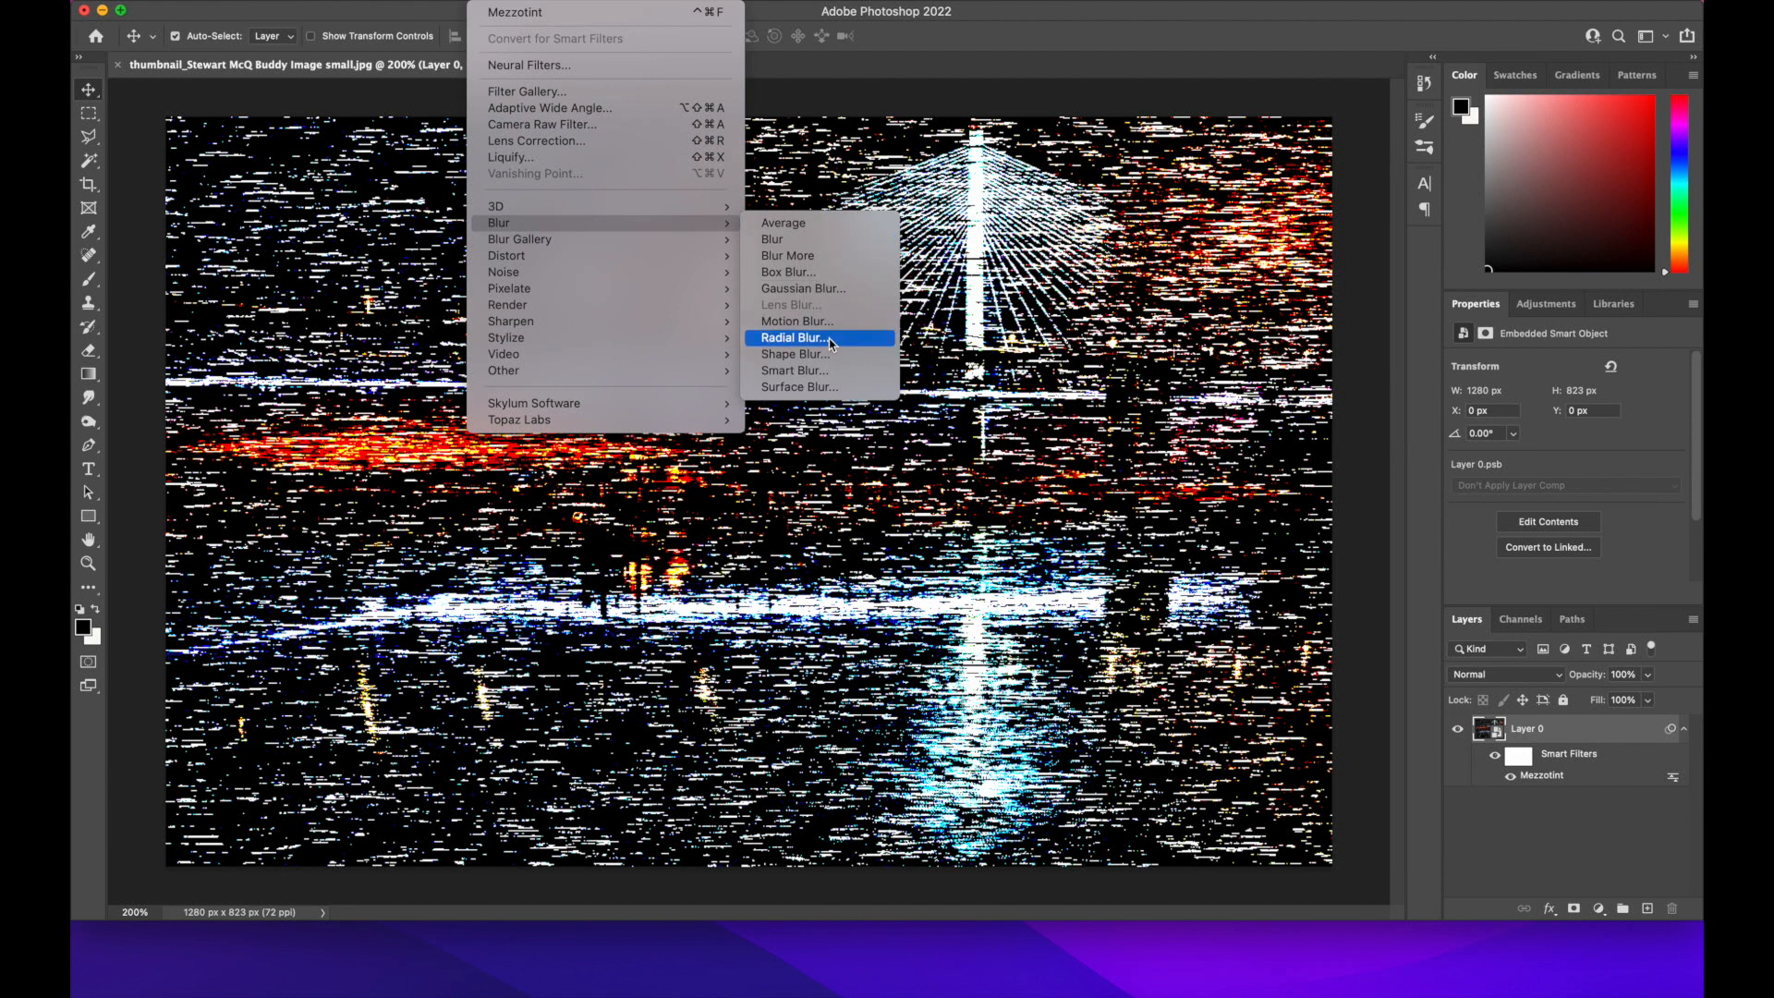
{"action": "left_click", "coordinate": [792, 338]}
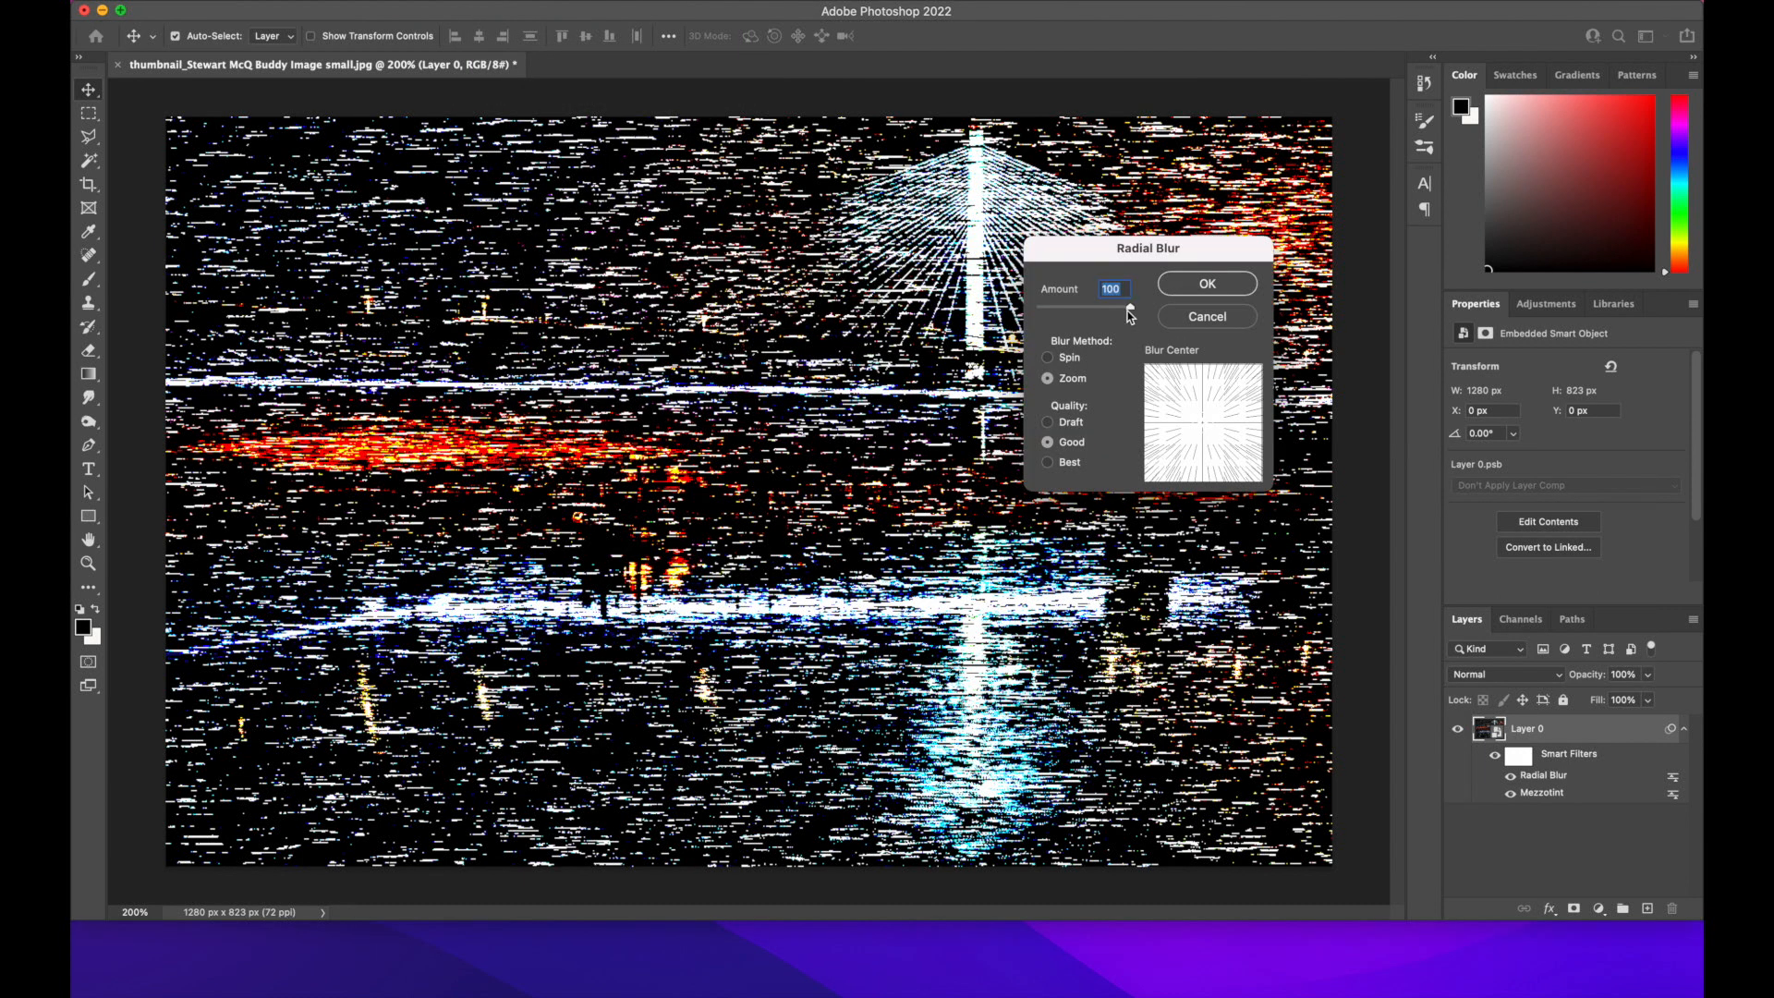
{"action": "left_click", "coordinate": [1202, 284]}
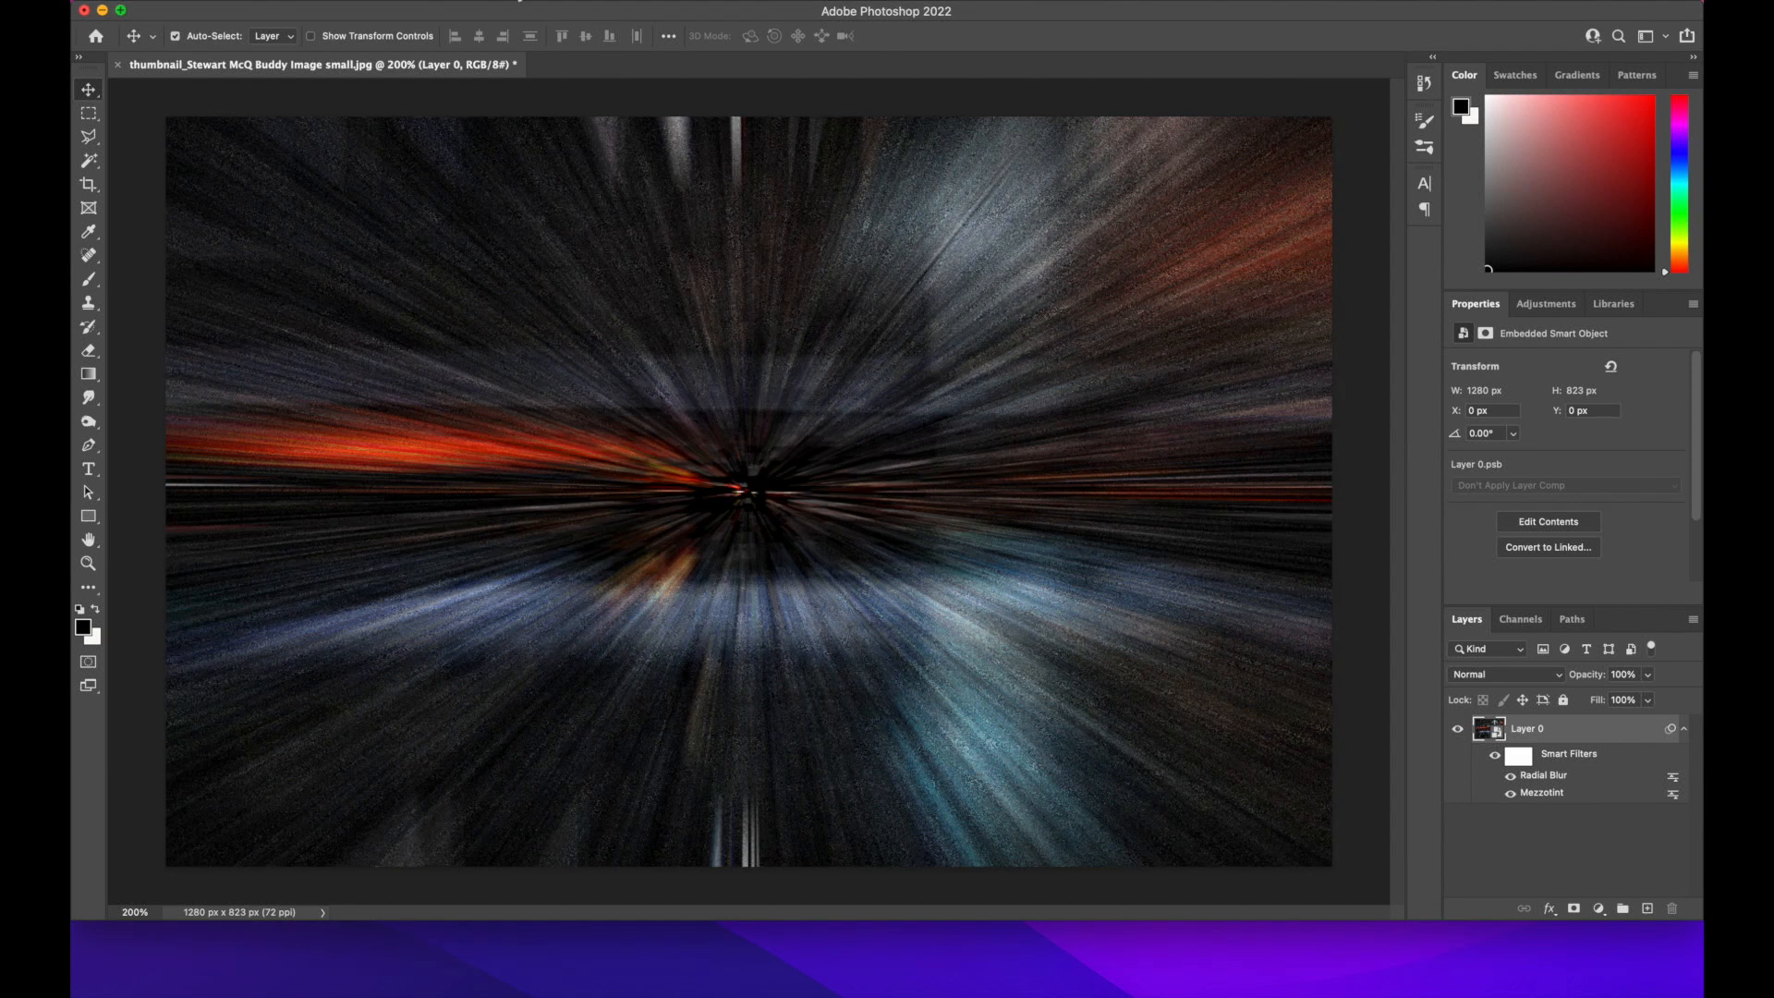
Apply the same Radial Blur two more times to smooth the zoom streaks
{"action": "left_click", "coordinate": [495, 3]}
{"action": "left_click", "coordinate": [517, 13]}
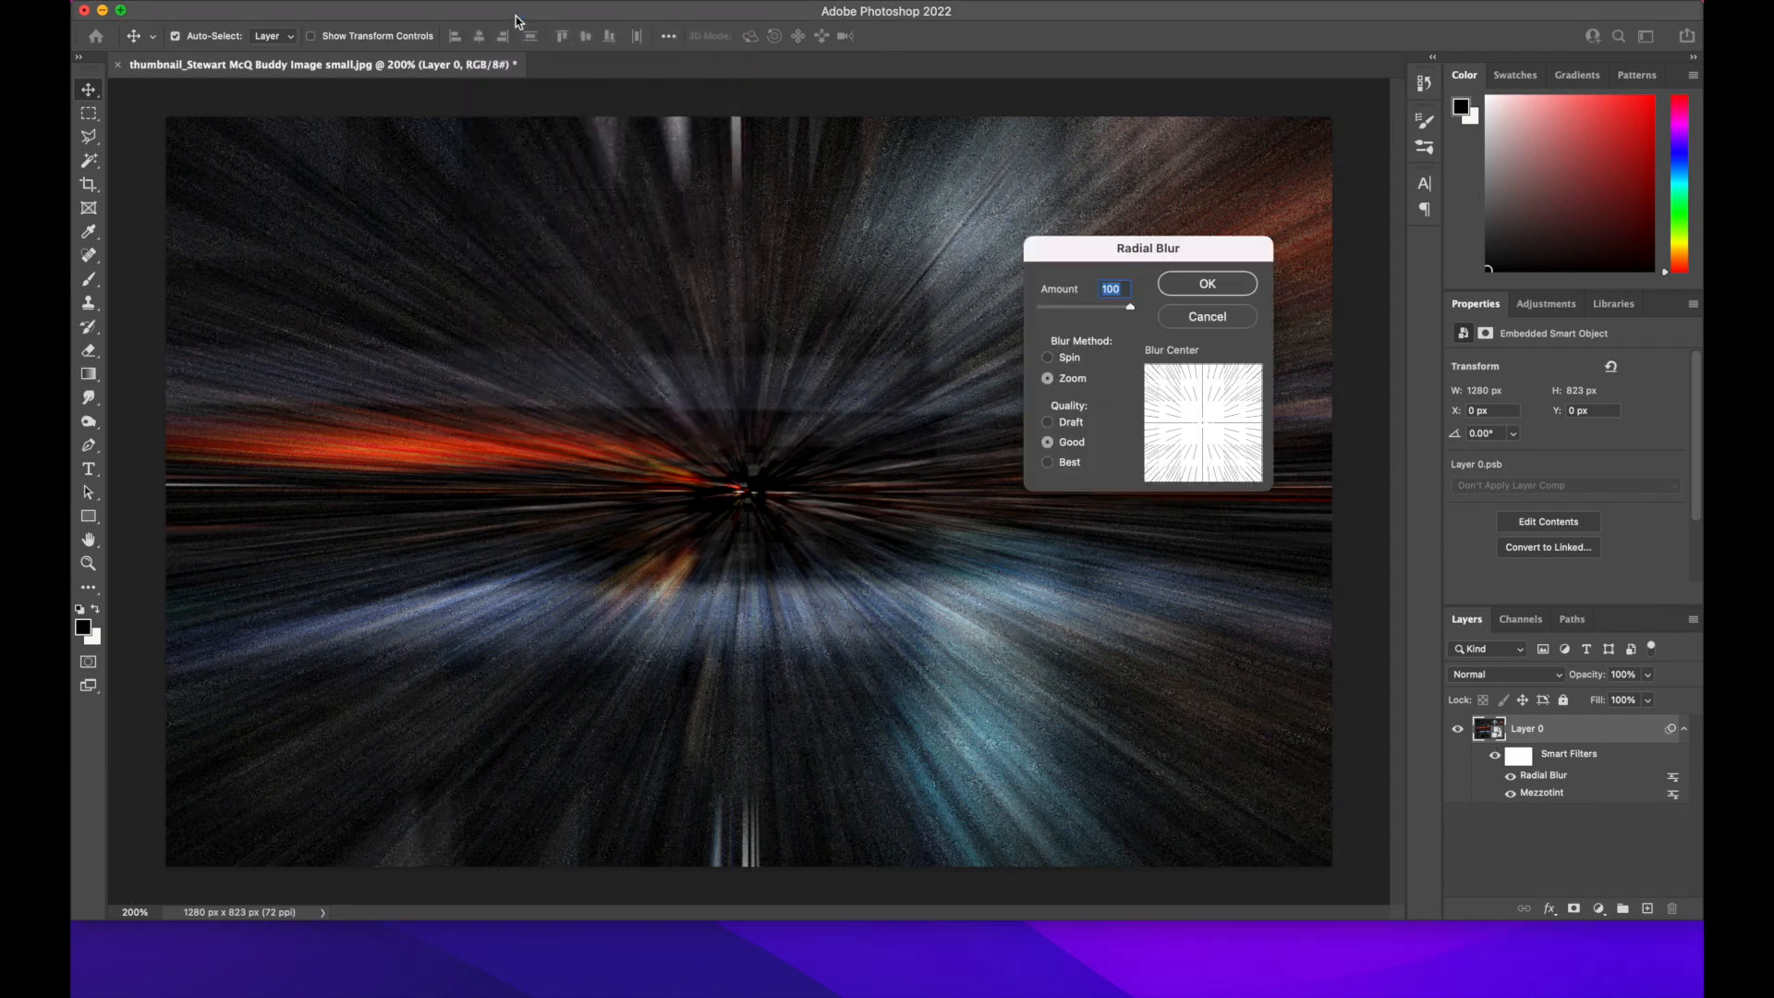
{"action": "left_click", "coordinate": [1219, 286]}
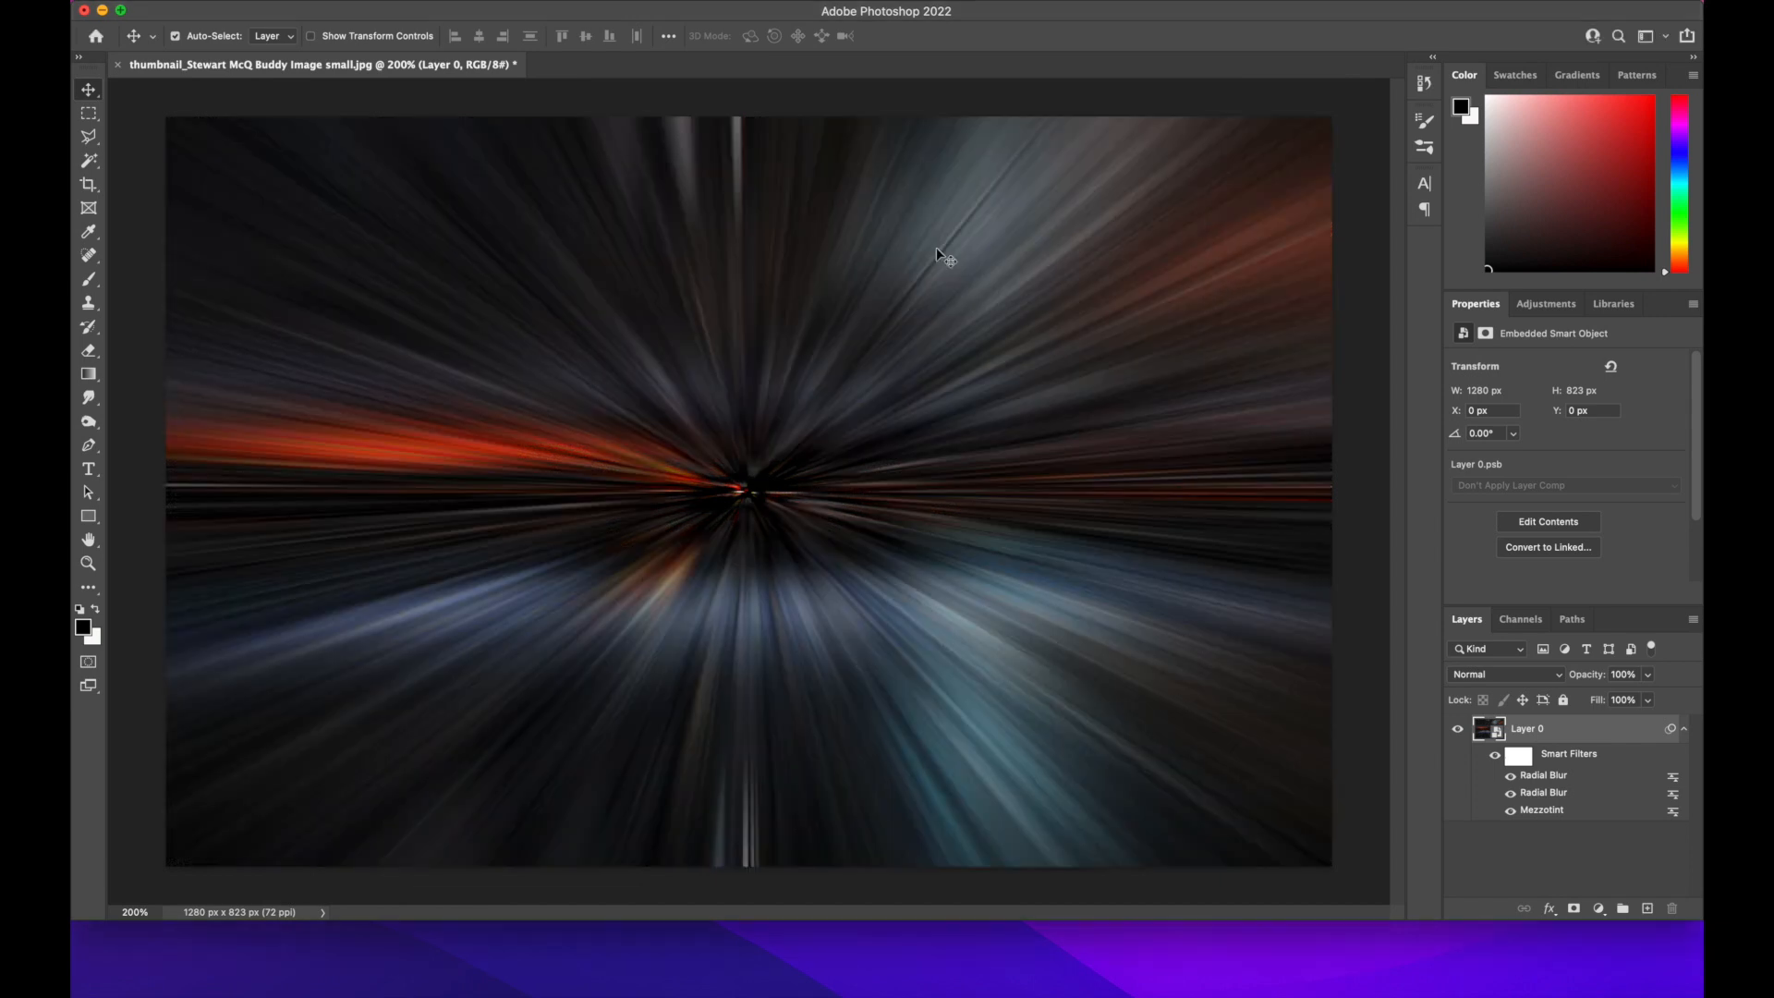
{"action": "left_click", "coordinate": [495, 4]}
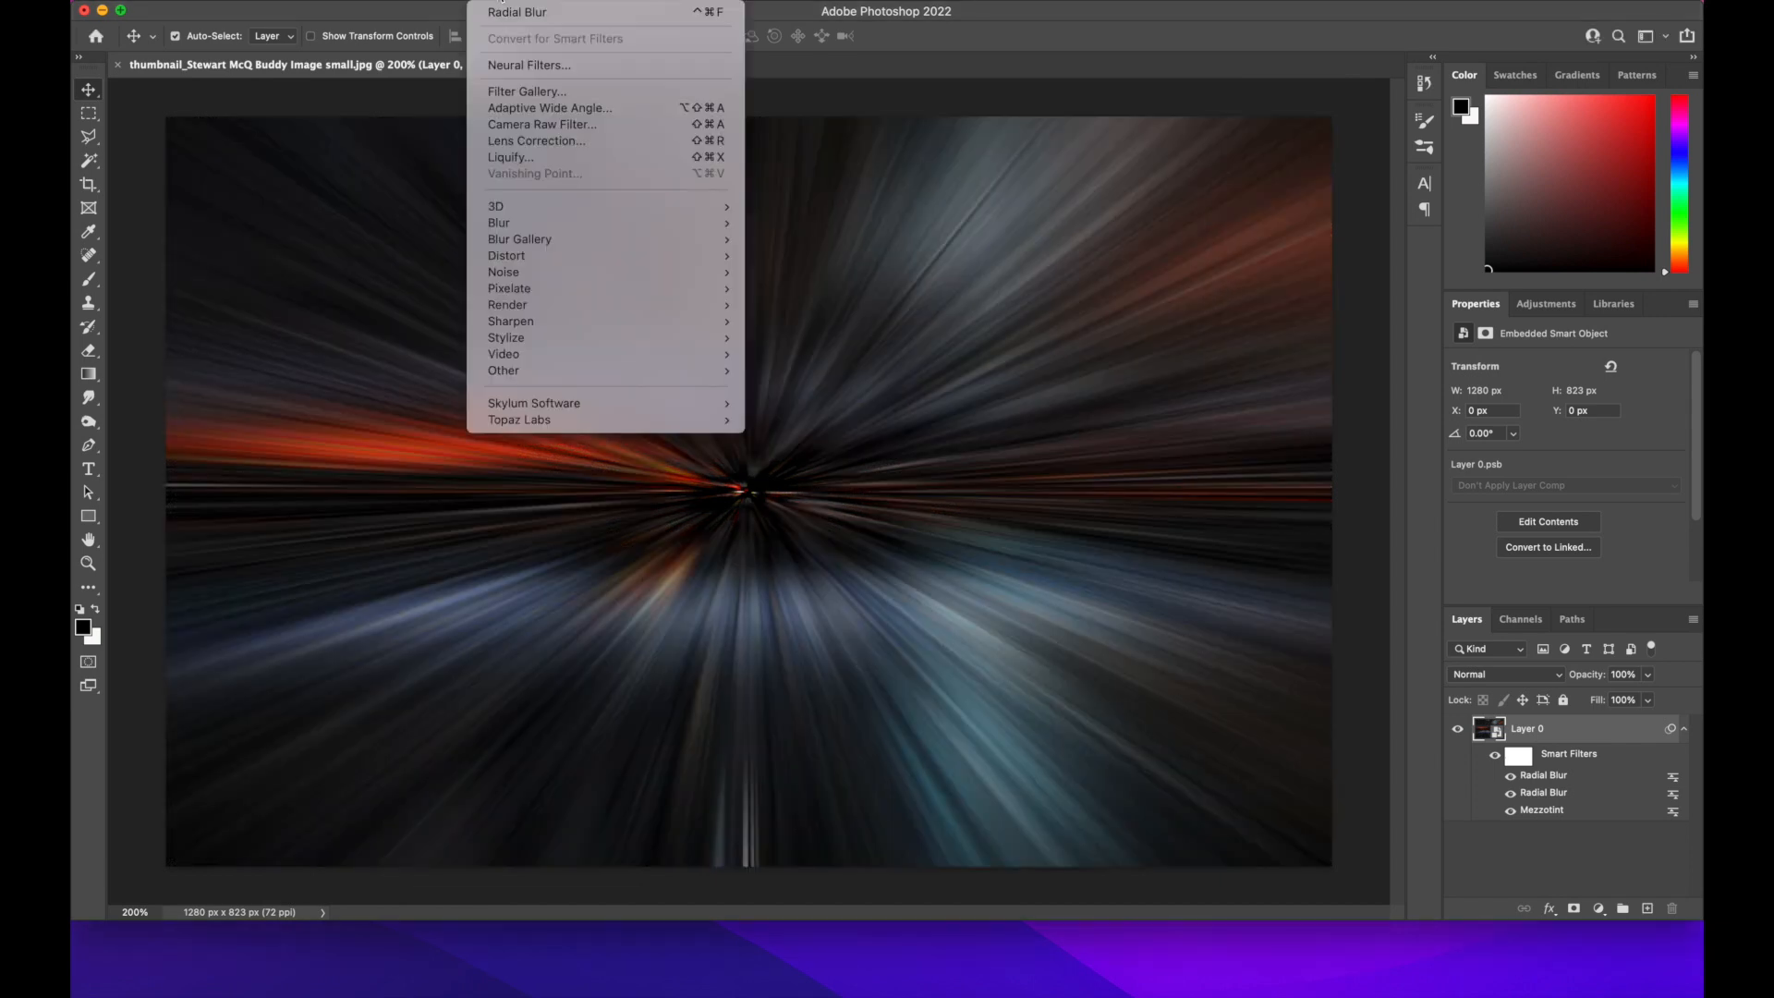
{"action": "left_click", "coordinate": [517, 16]}
{"action": "left_click", "coordinate": [1234, 289]}
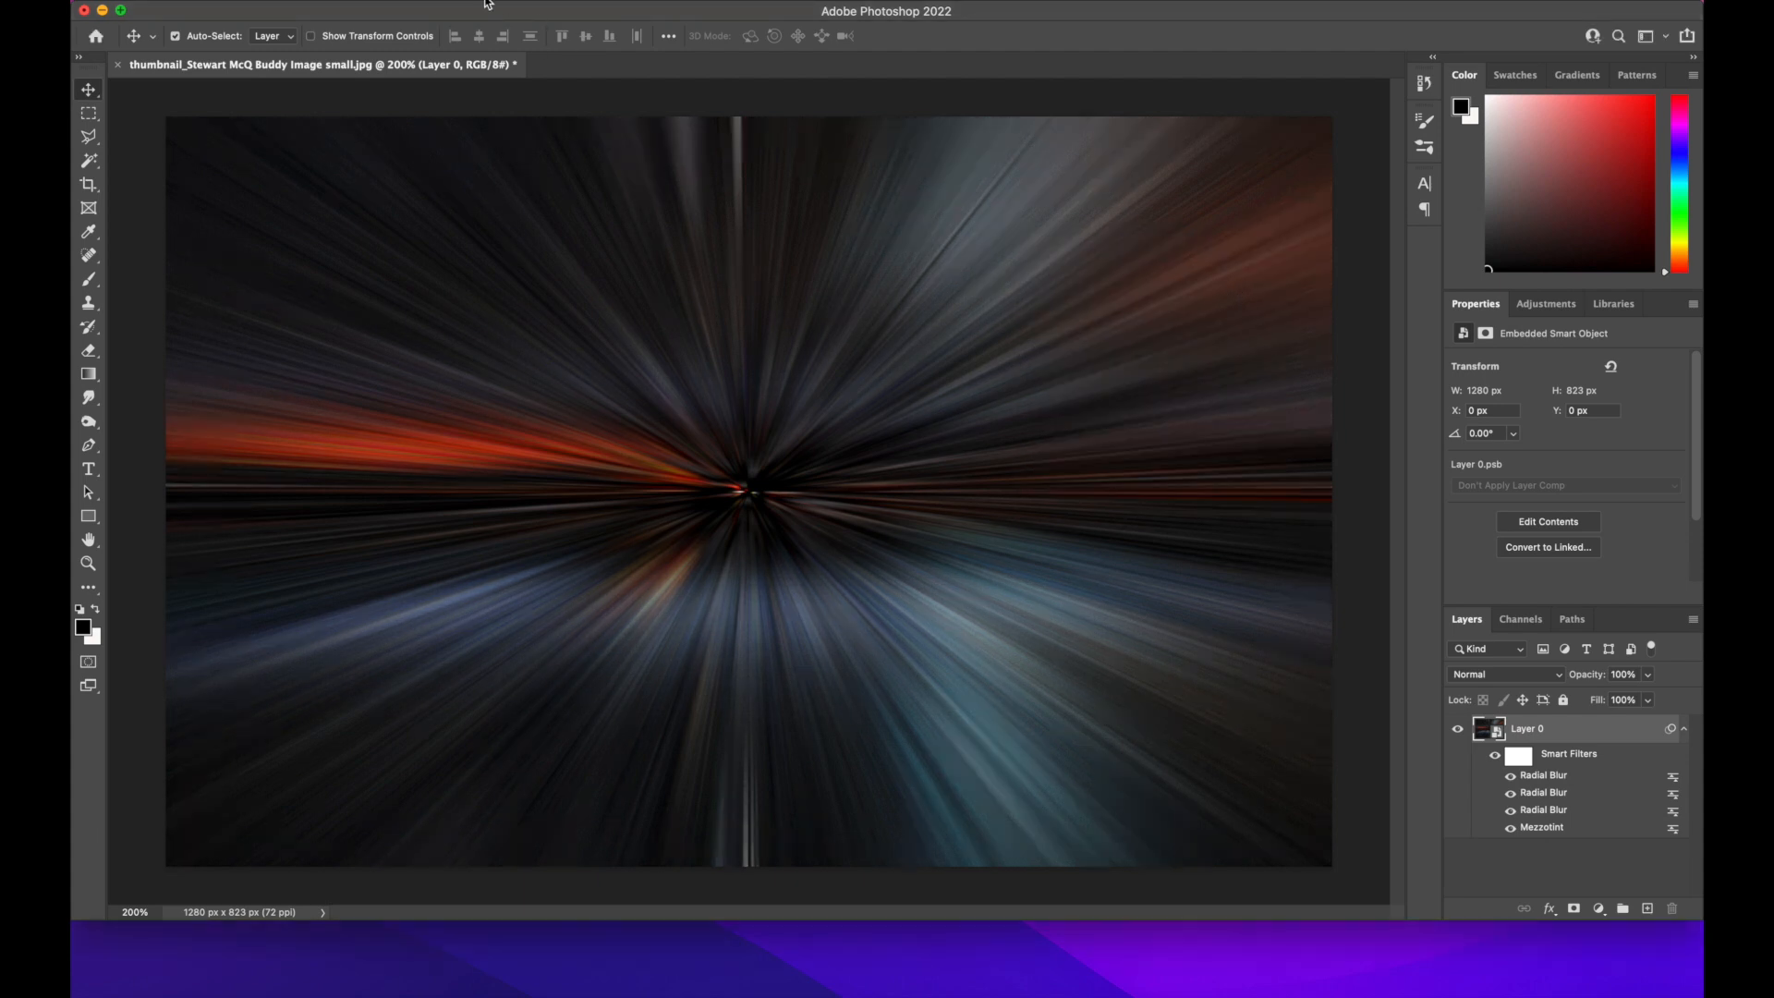
Add a Twirl distortion with an angle of -130 degrees to Layer 0
{"action": "left_click", "coordinate": [494, 2]}
{"action": "mouse_move", "coordinate": [551, 229]}
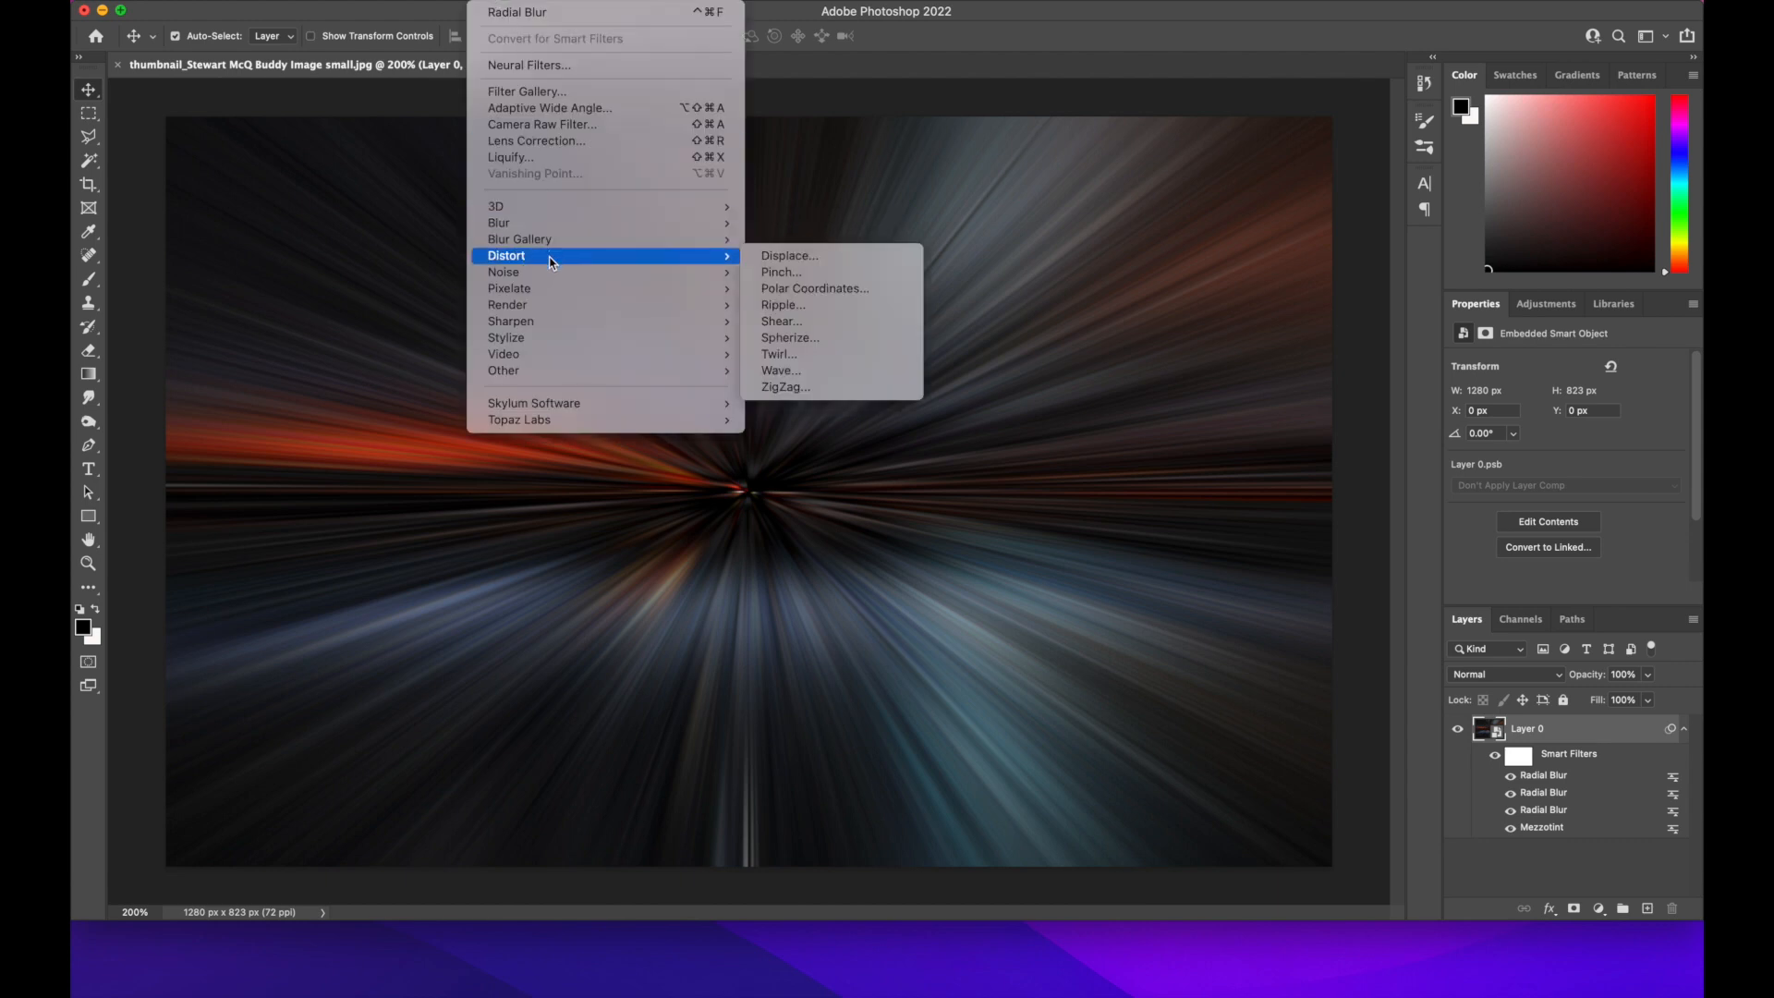
{"action": "left_click", "coordinate": [792, 354]}
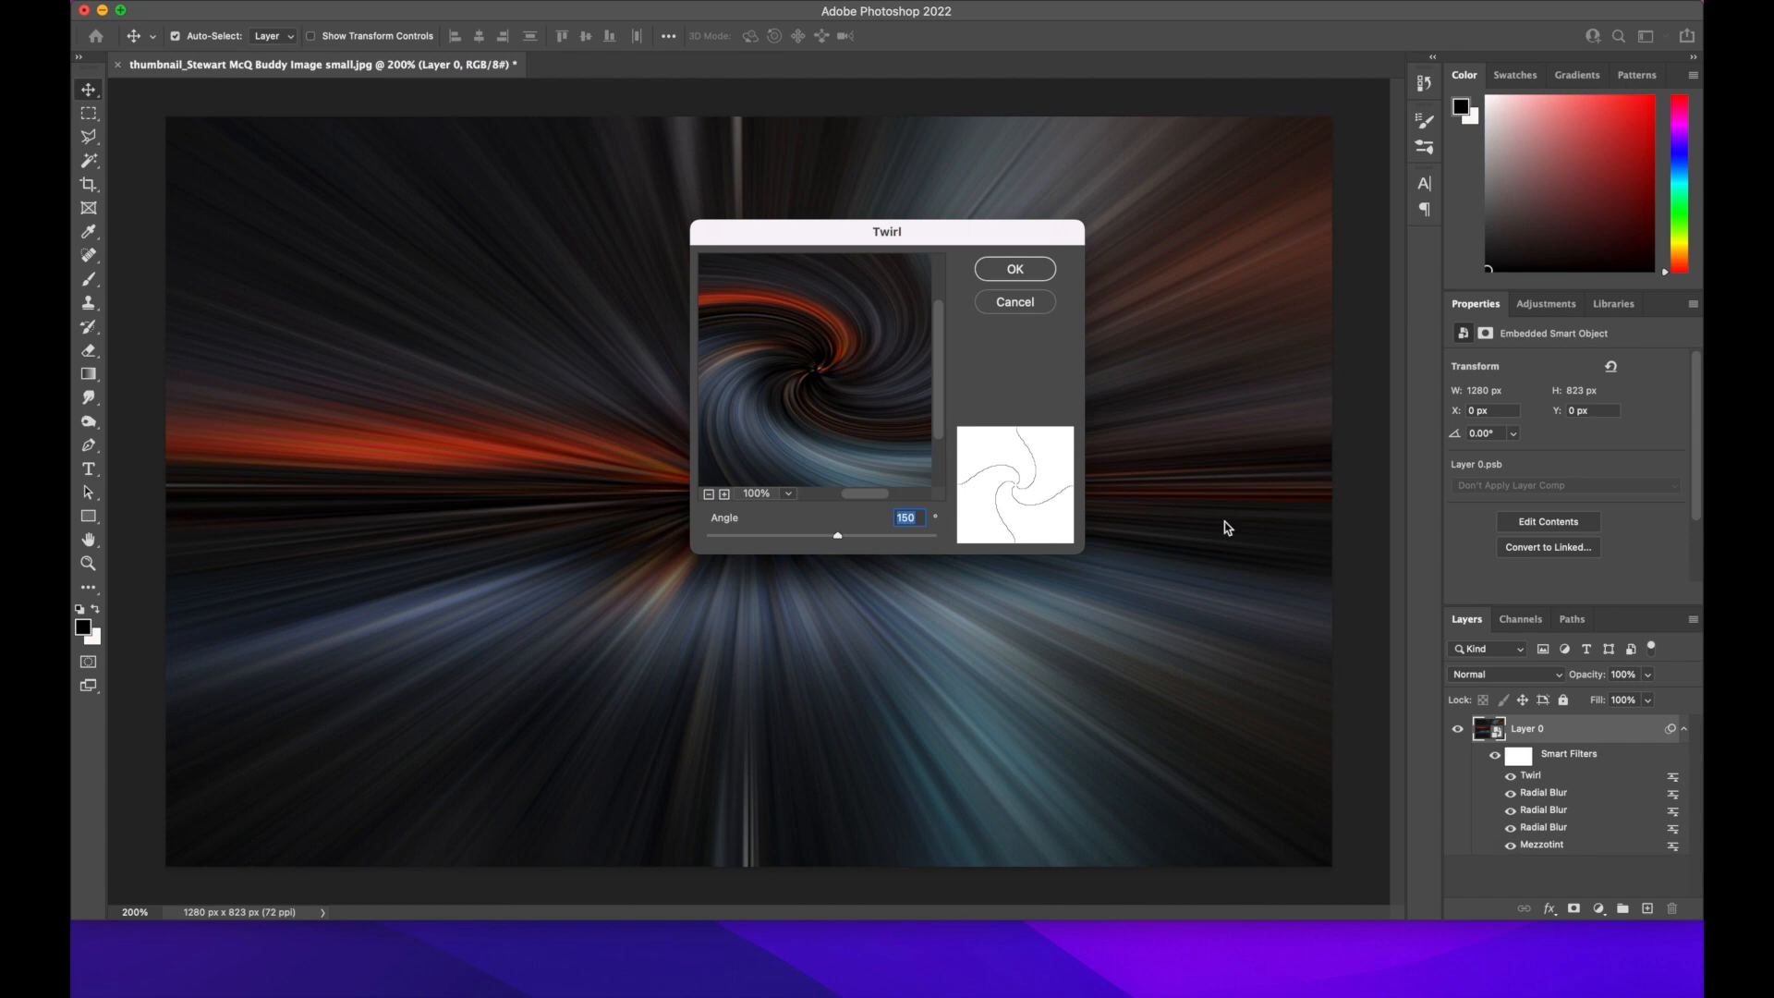
{"action": "double_click", "coordinate": [896, 517]}
{"action": "type", "text": "-135"}
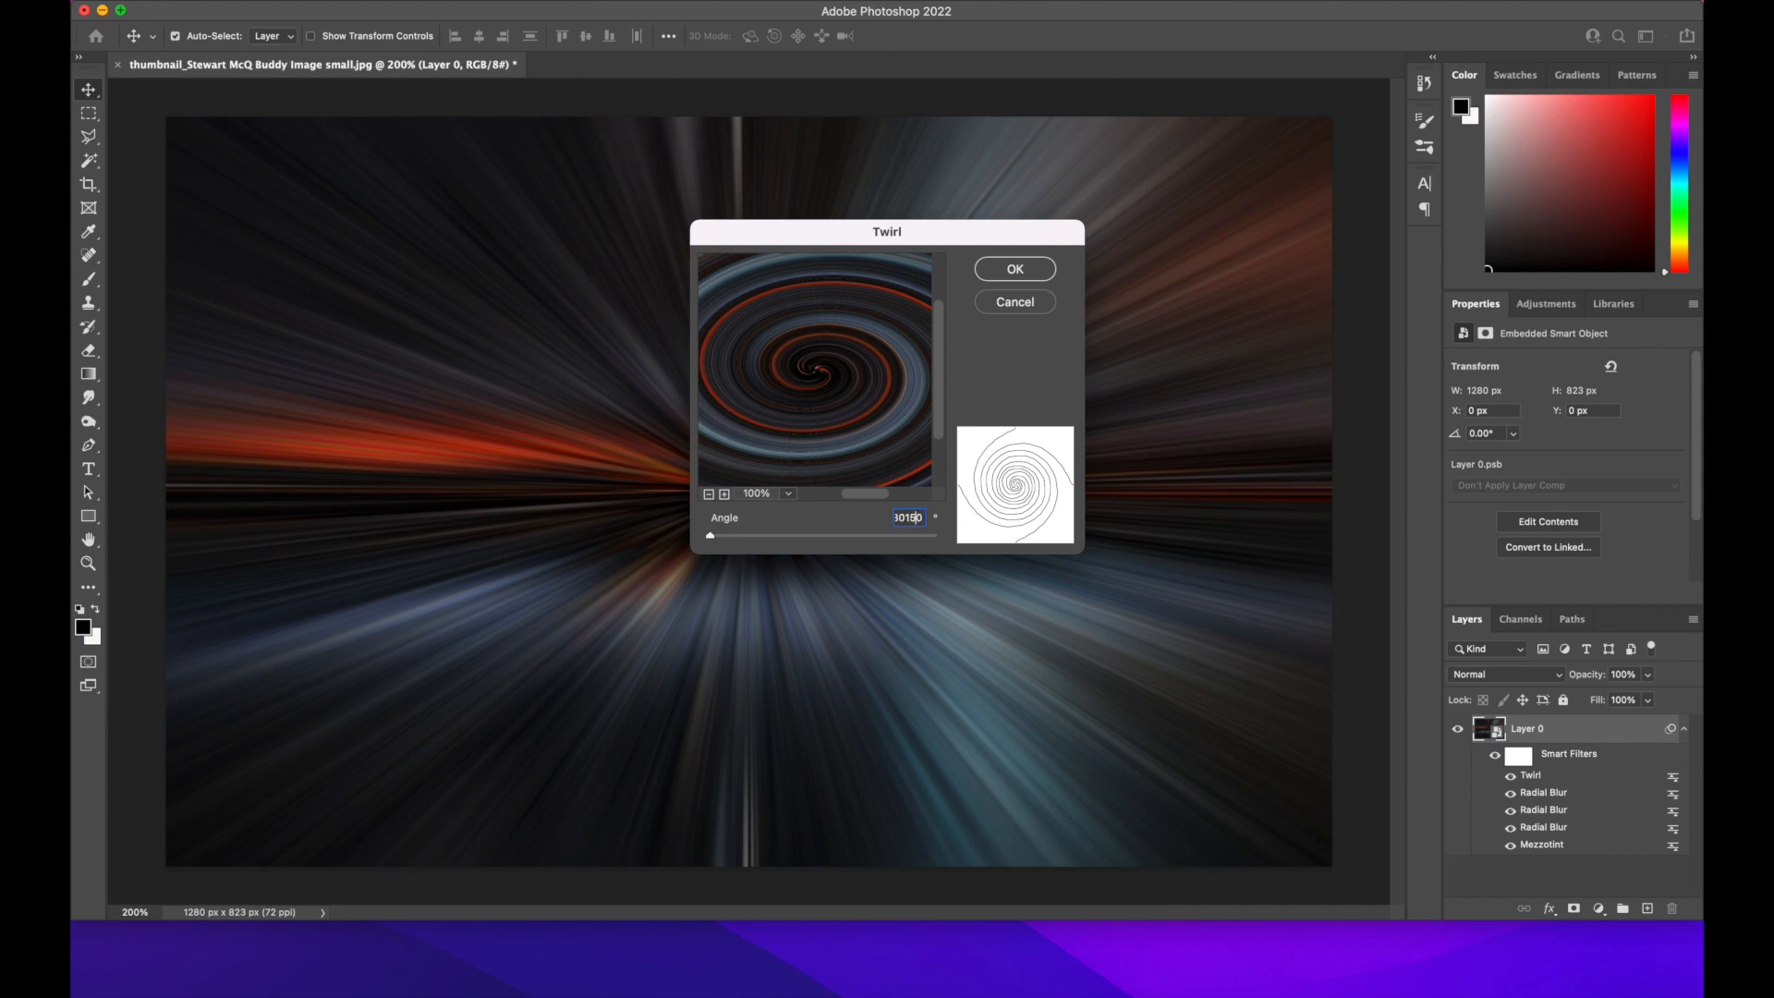
{"action": "key", "text": "BackSpace"}
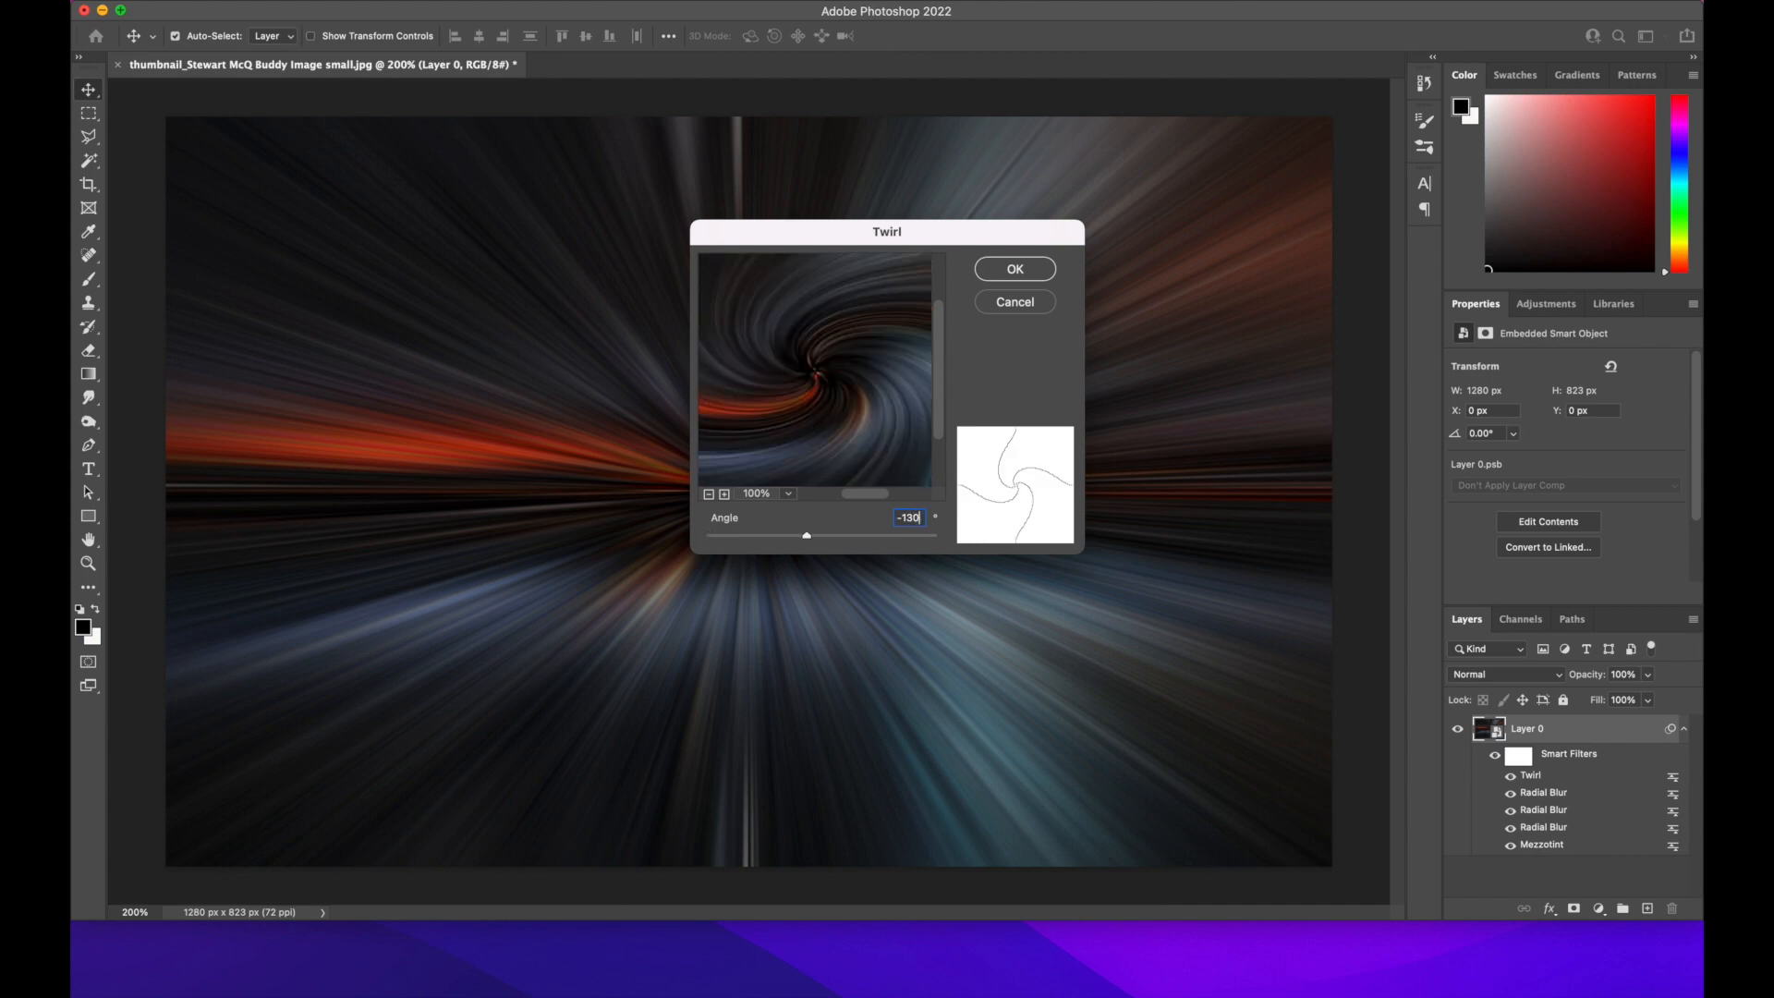
{"action": "left_click", "coordinate": [1006, 270]}
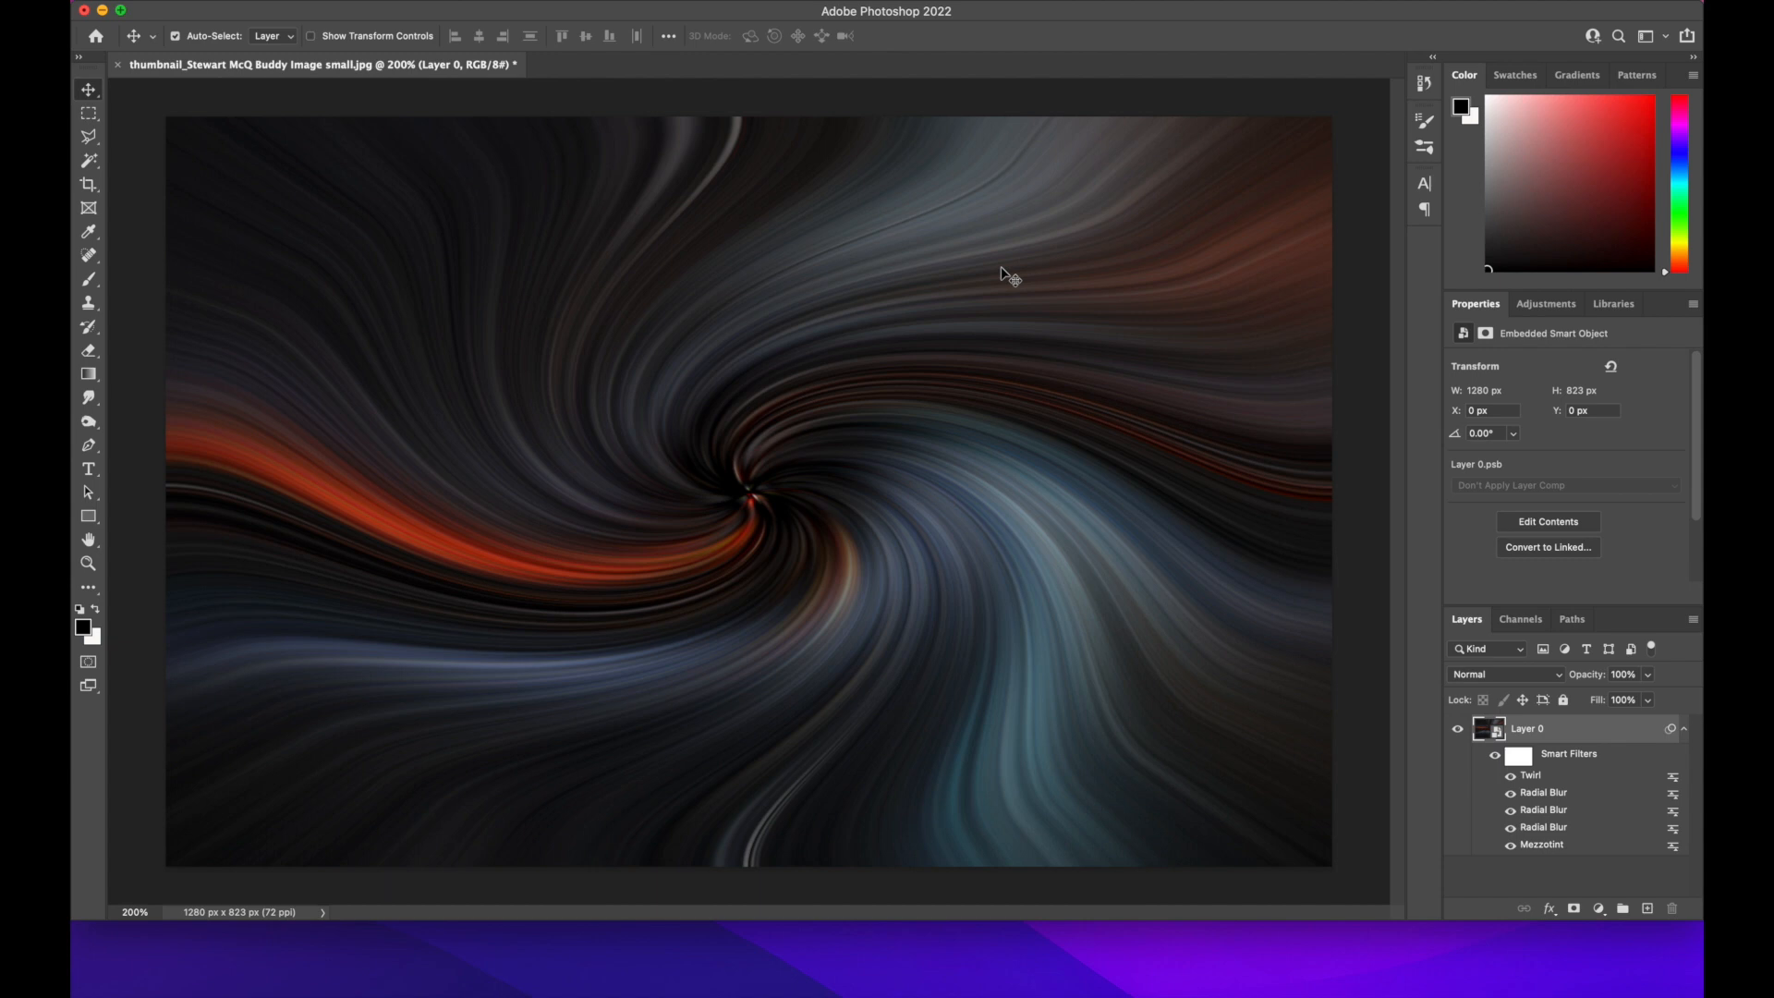
Set the Twirl smart filter's blending mode to Lighten
{"action": "double_click", "coordinate": [1672, 777]}
{"action": "left_click", "coordinate": [905, 261]}
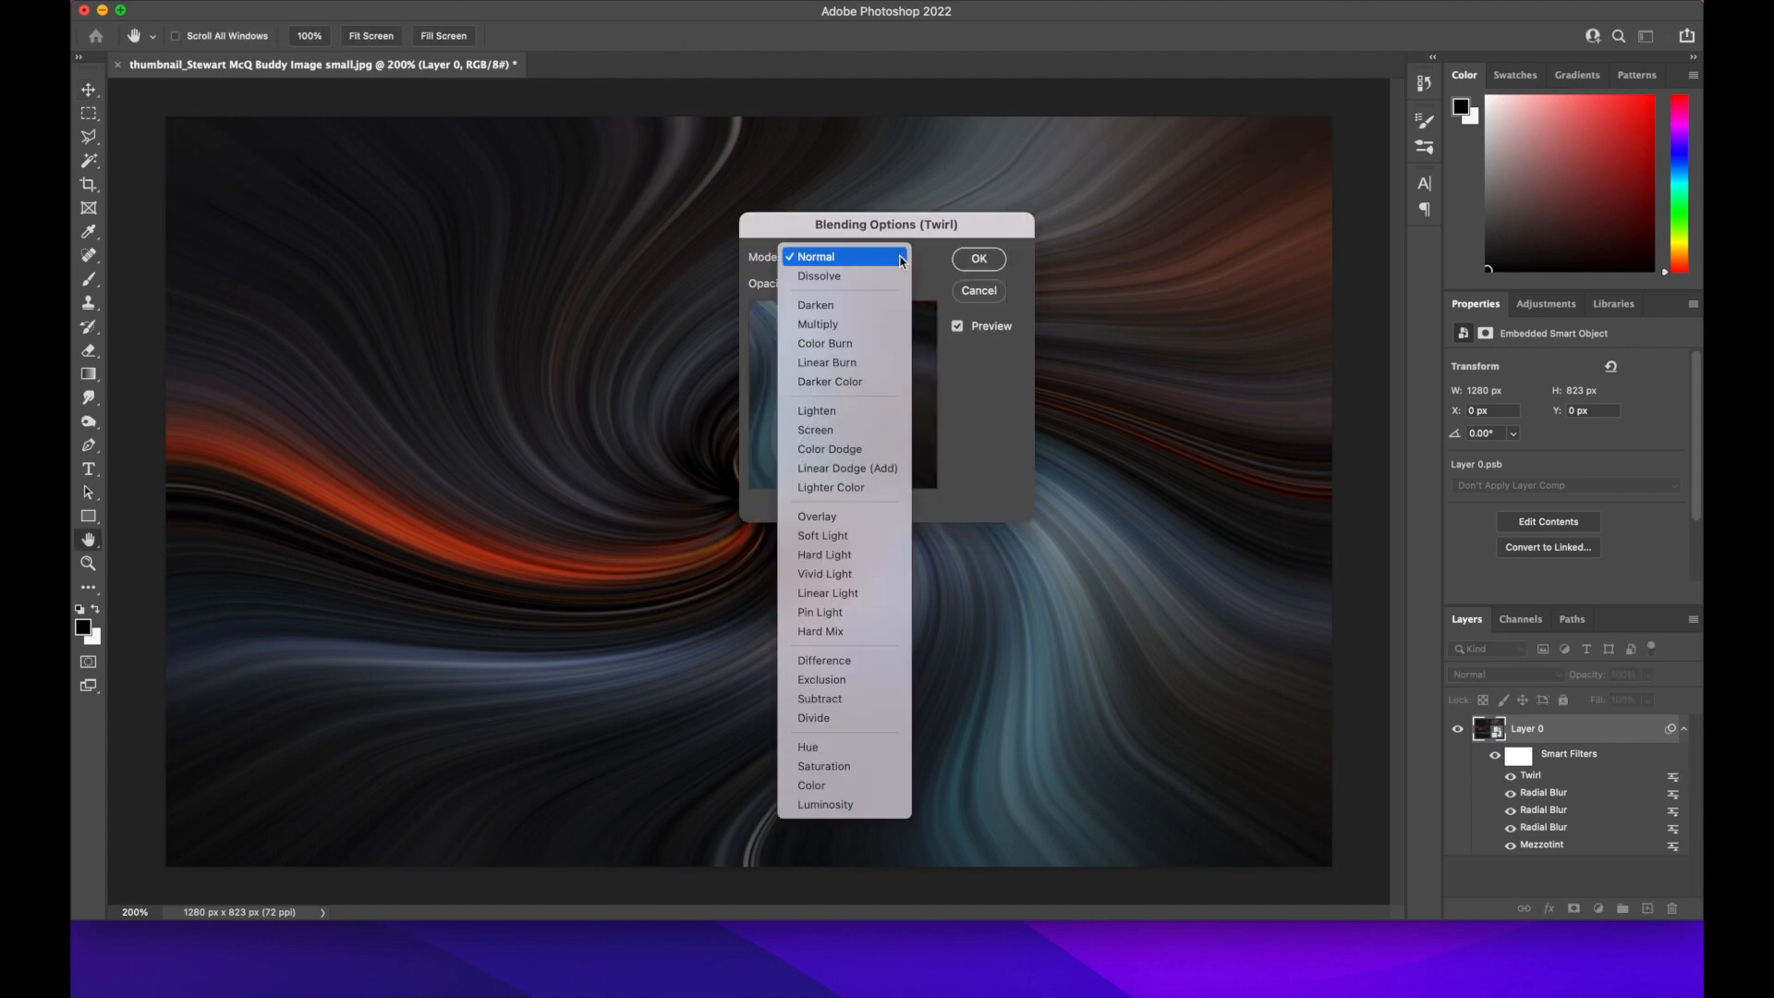
{"action": "left_click", "coordinate": [856, 404]}
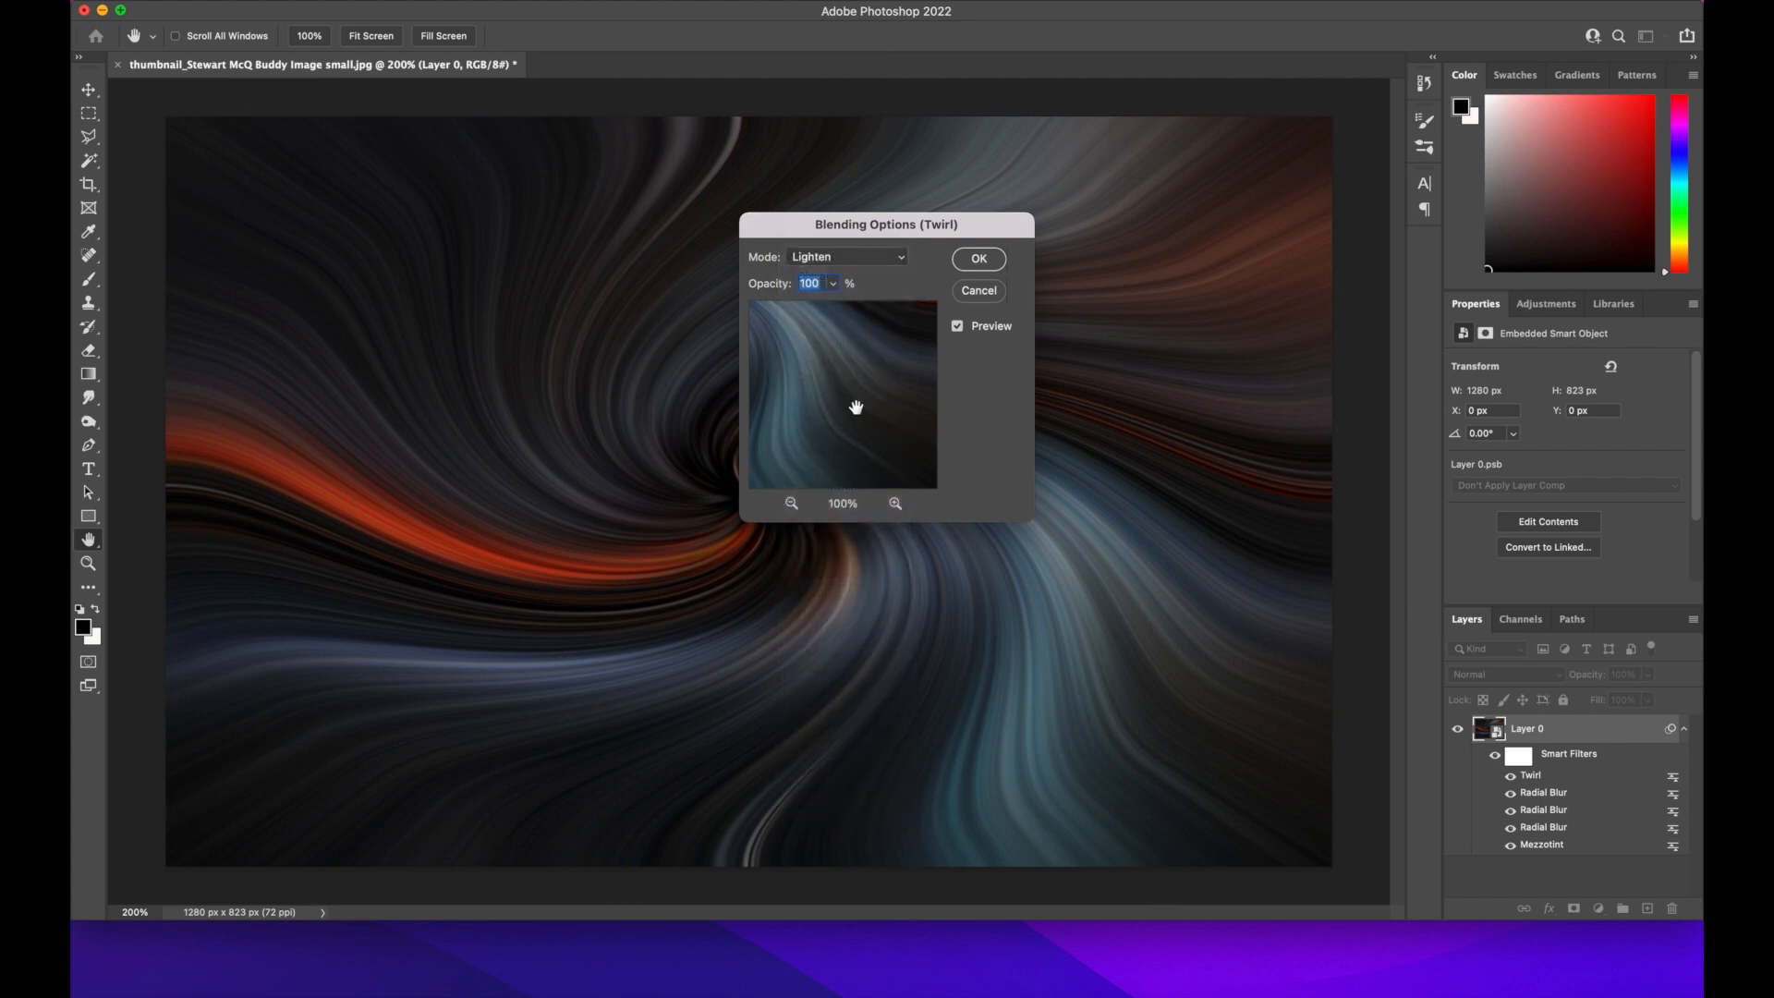
{"action": "left_click", "coordinate": [978, 259]}
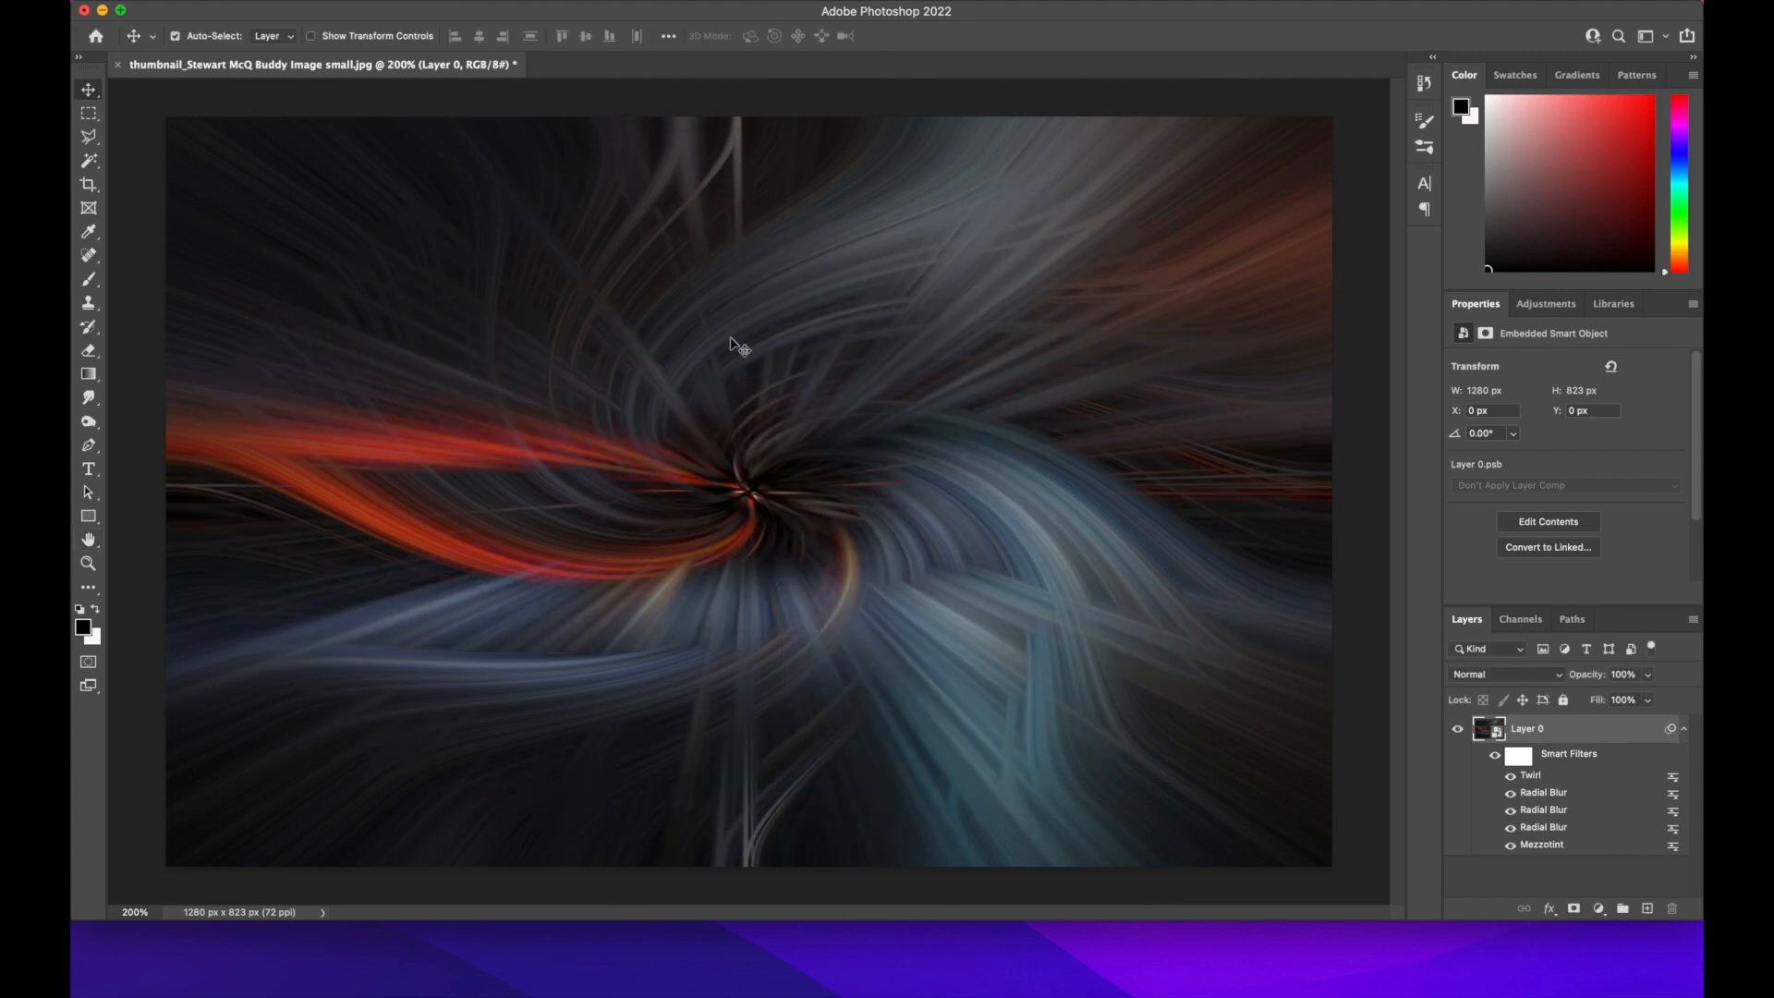
Add a second Twirl distortion in the opposite direction, with an angle of 130 degrees
{"action": "left_click", "coordinate": [497, 3]}
{"action": "mouse_move", "coordinate": [581, 277]}
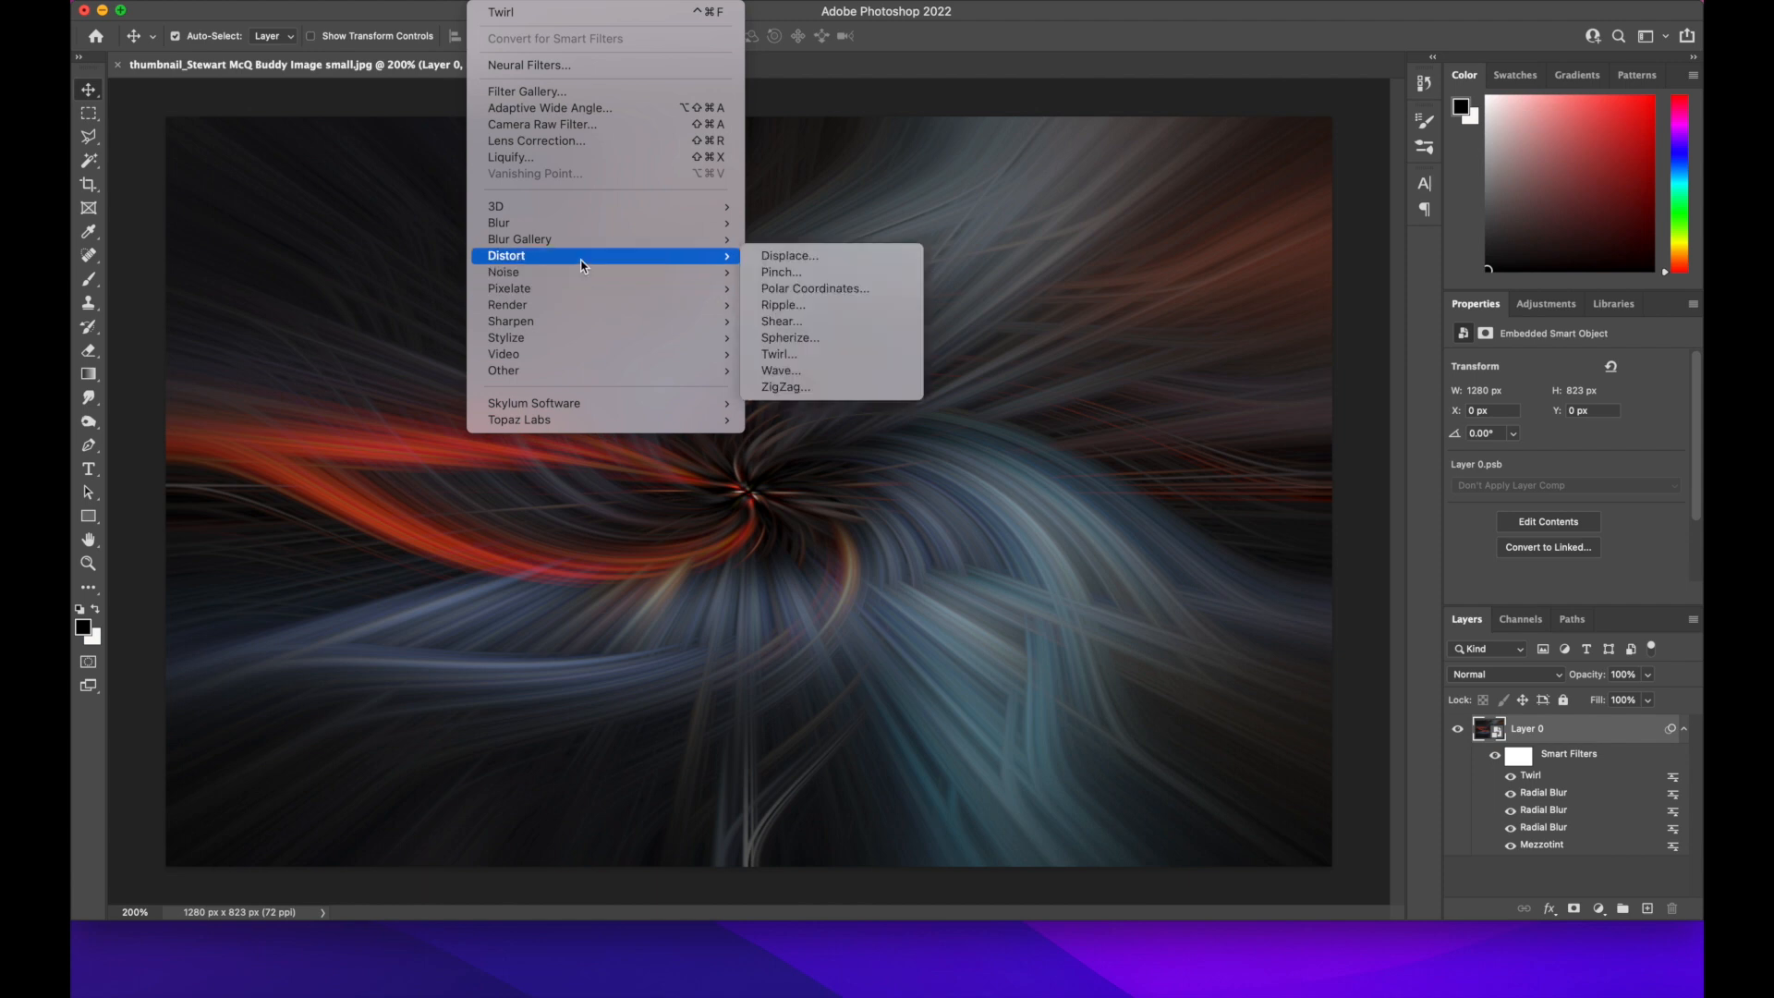
{"action": "left_click", "coordinate": [790, 358]}
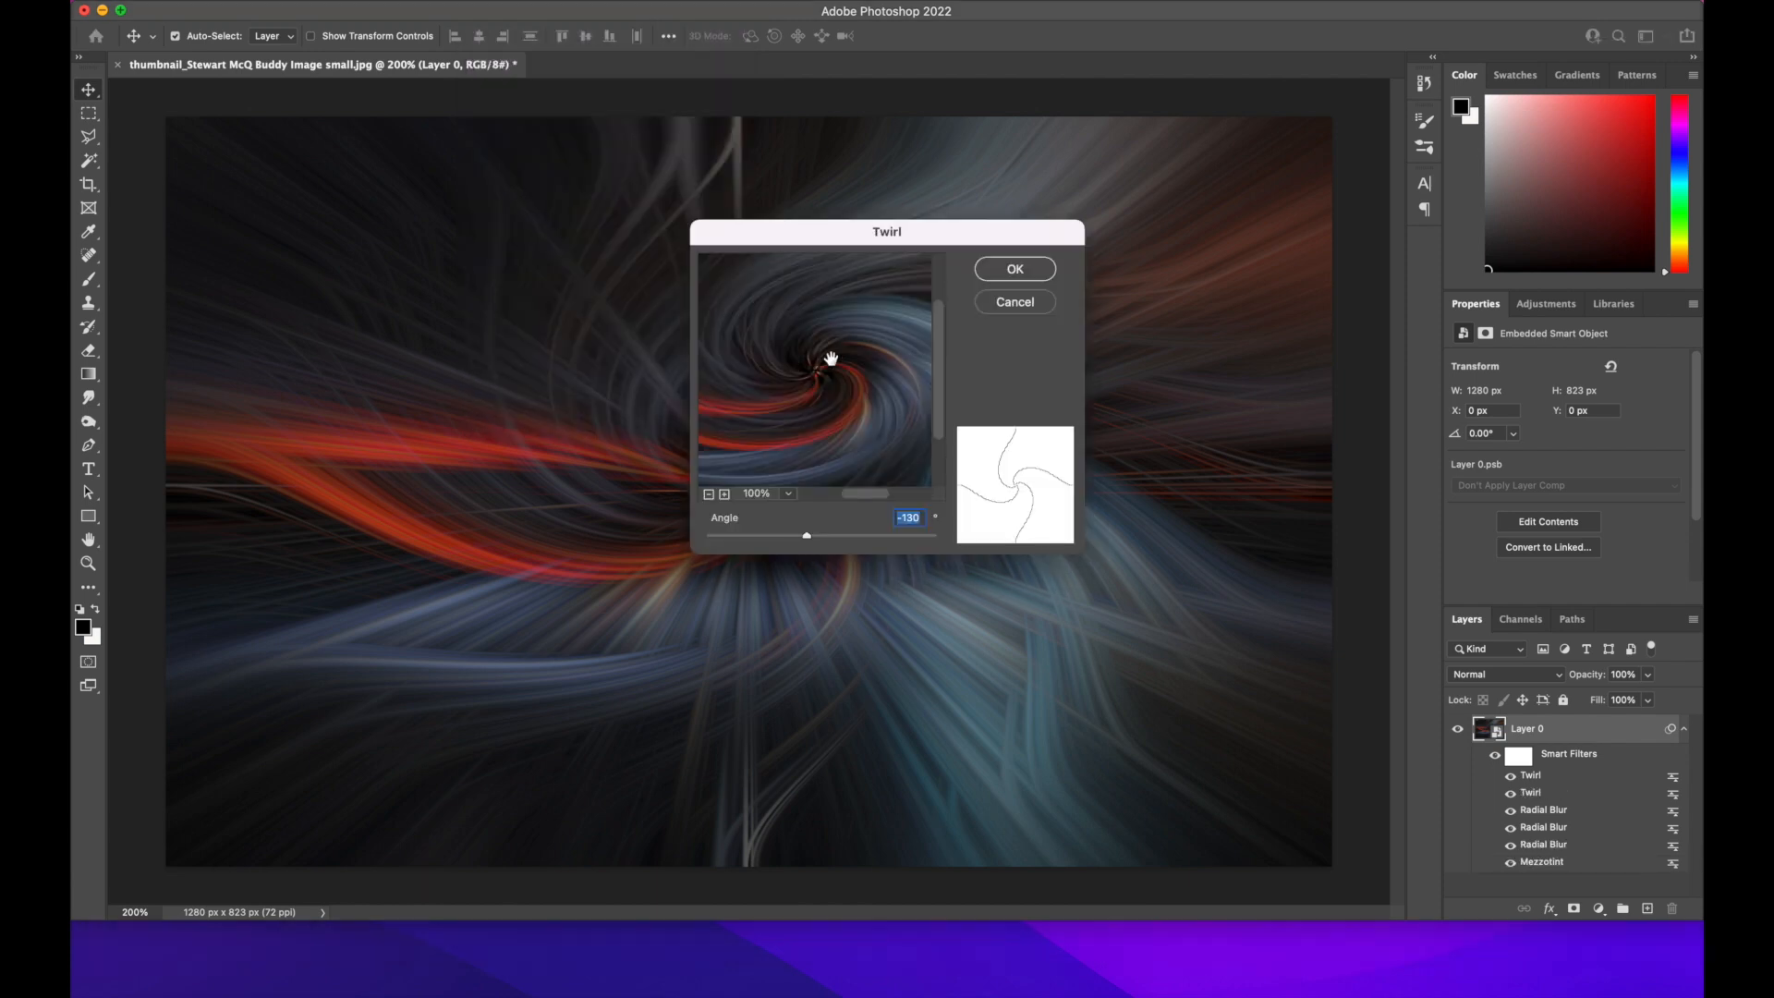
{"action": "double_click", "coordinate": [903, 521]}
{"action": "left_click", "coordinate": [902, 520]}
{"action": "key", "text": "BackSpace"}
{"action": "key", "text": "Return"}
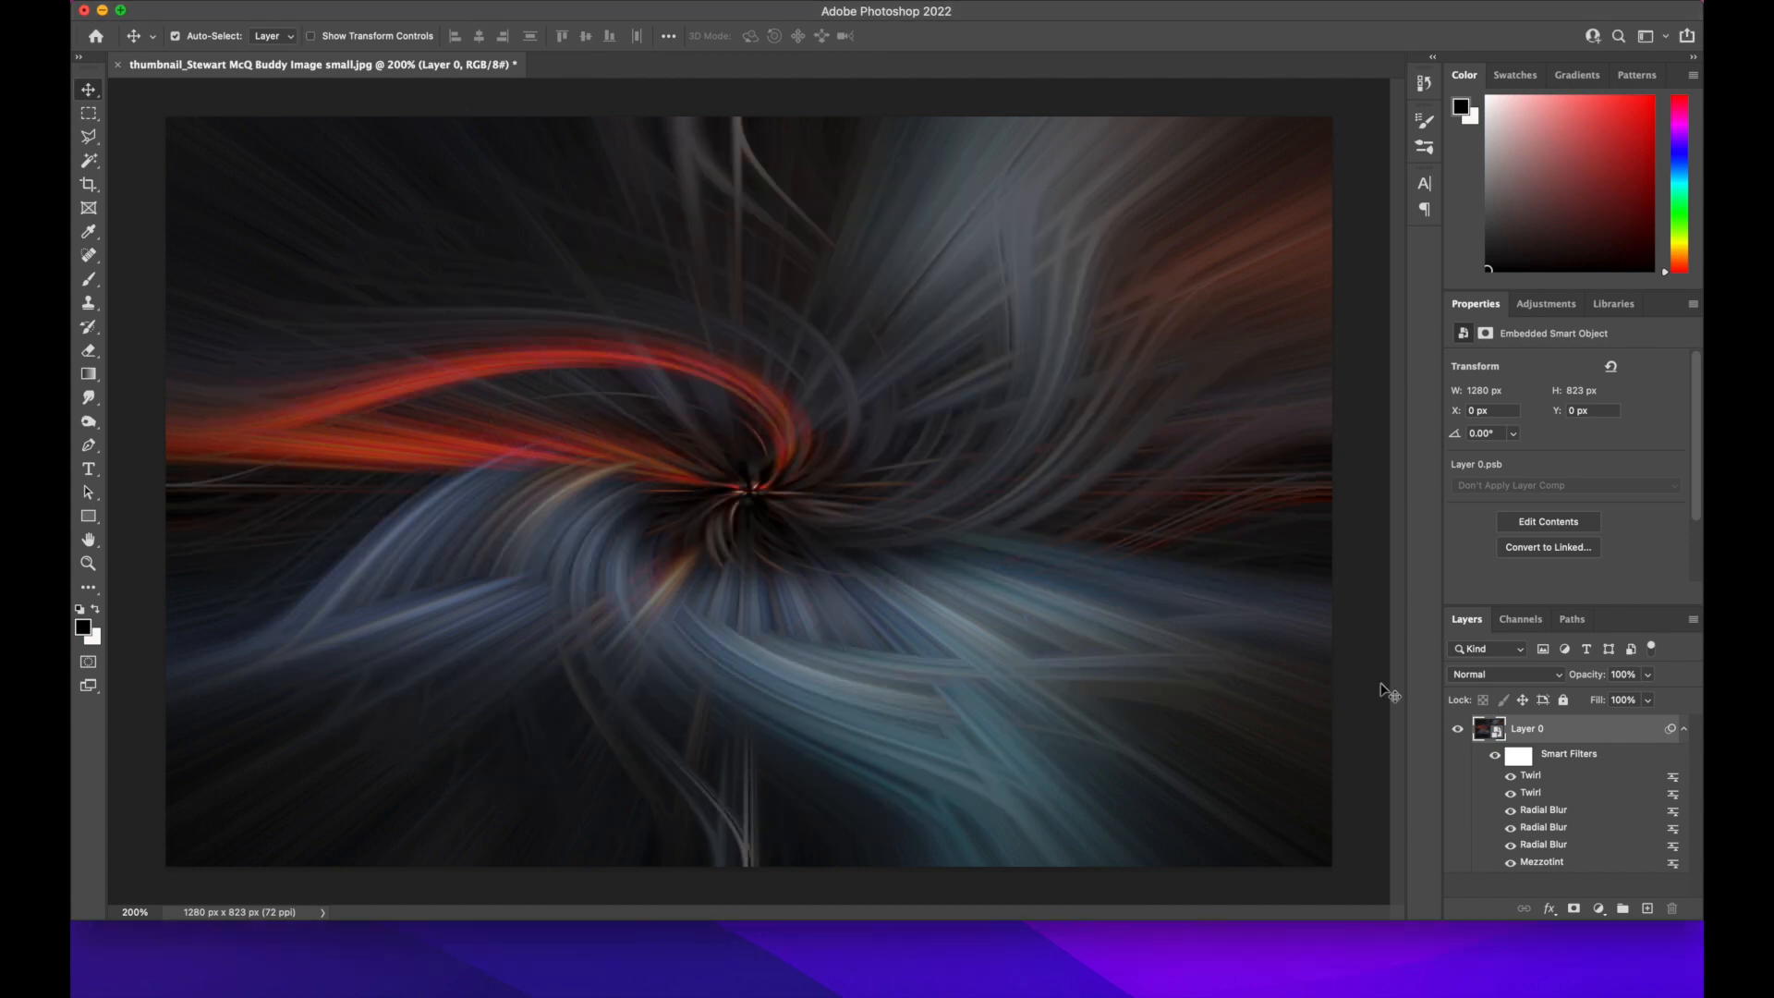
Set the second Twirl filter's blending mode to Lighten so both twirls combine
{"action": "double_click", "coordinate": [1675, 794]}
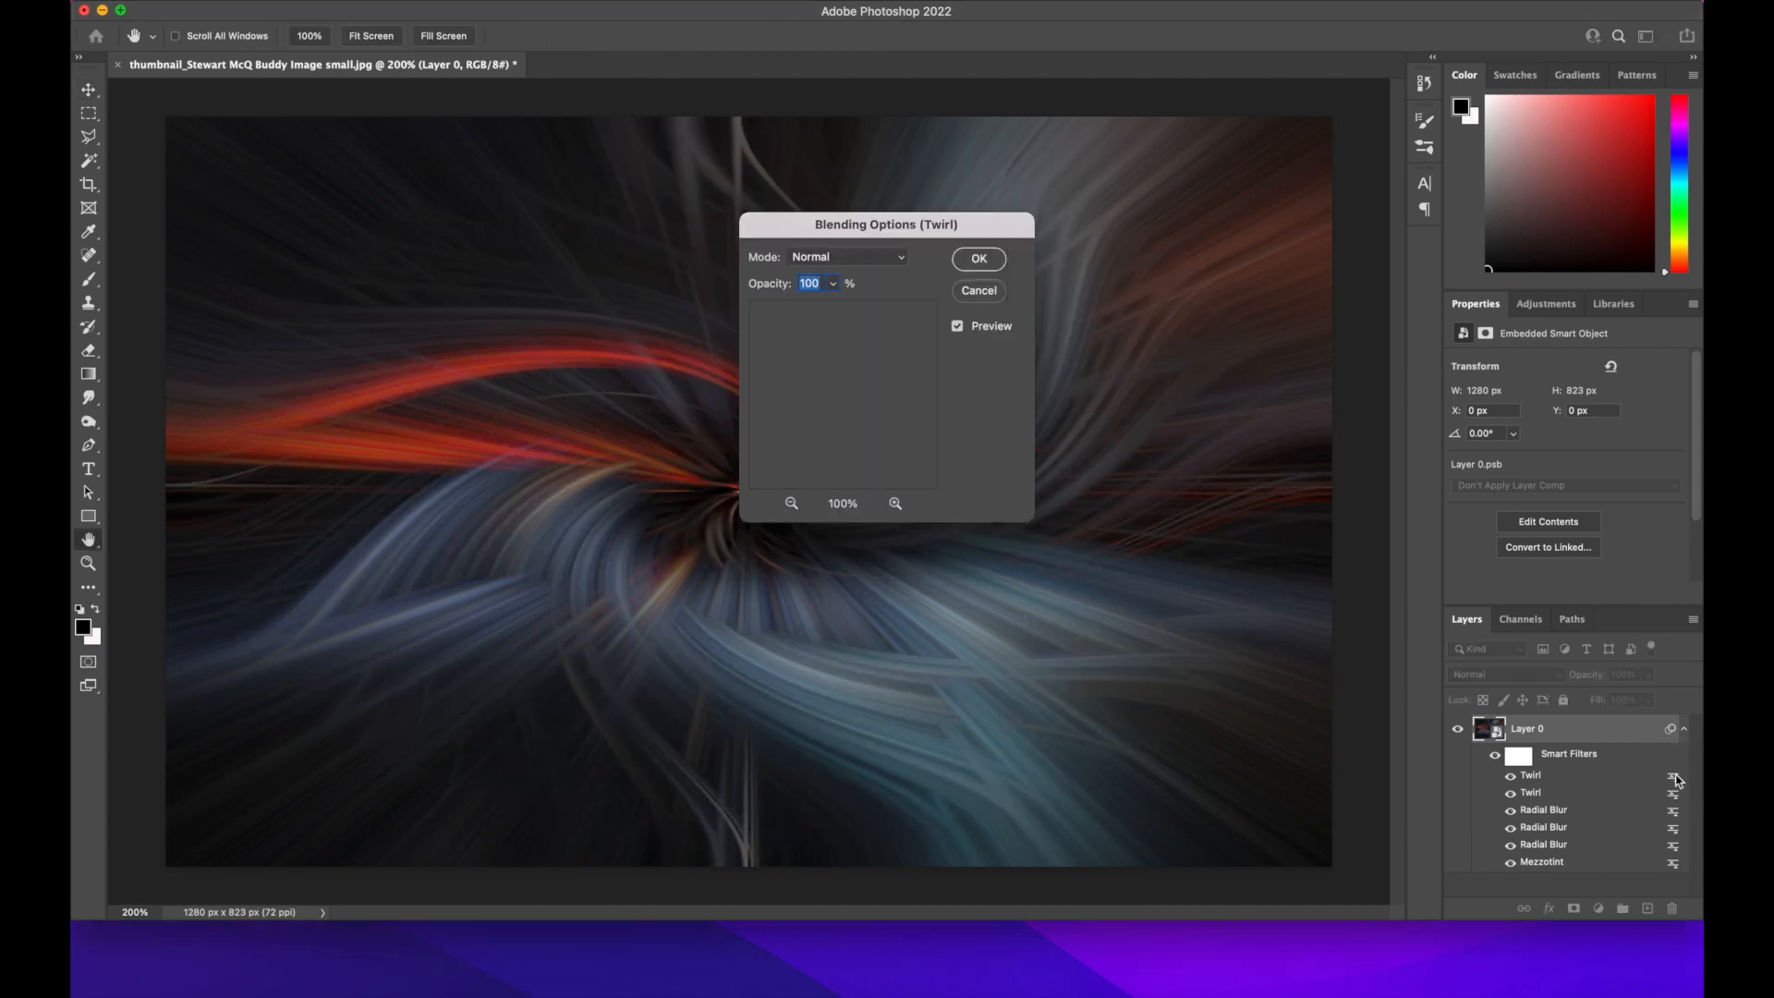
{"action": "left_click", "coordinate": [904, 265]}
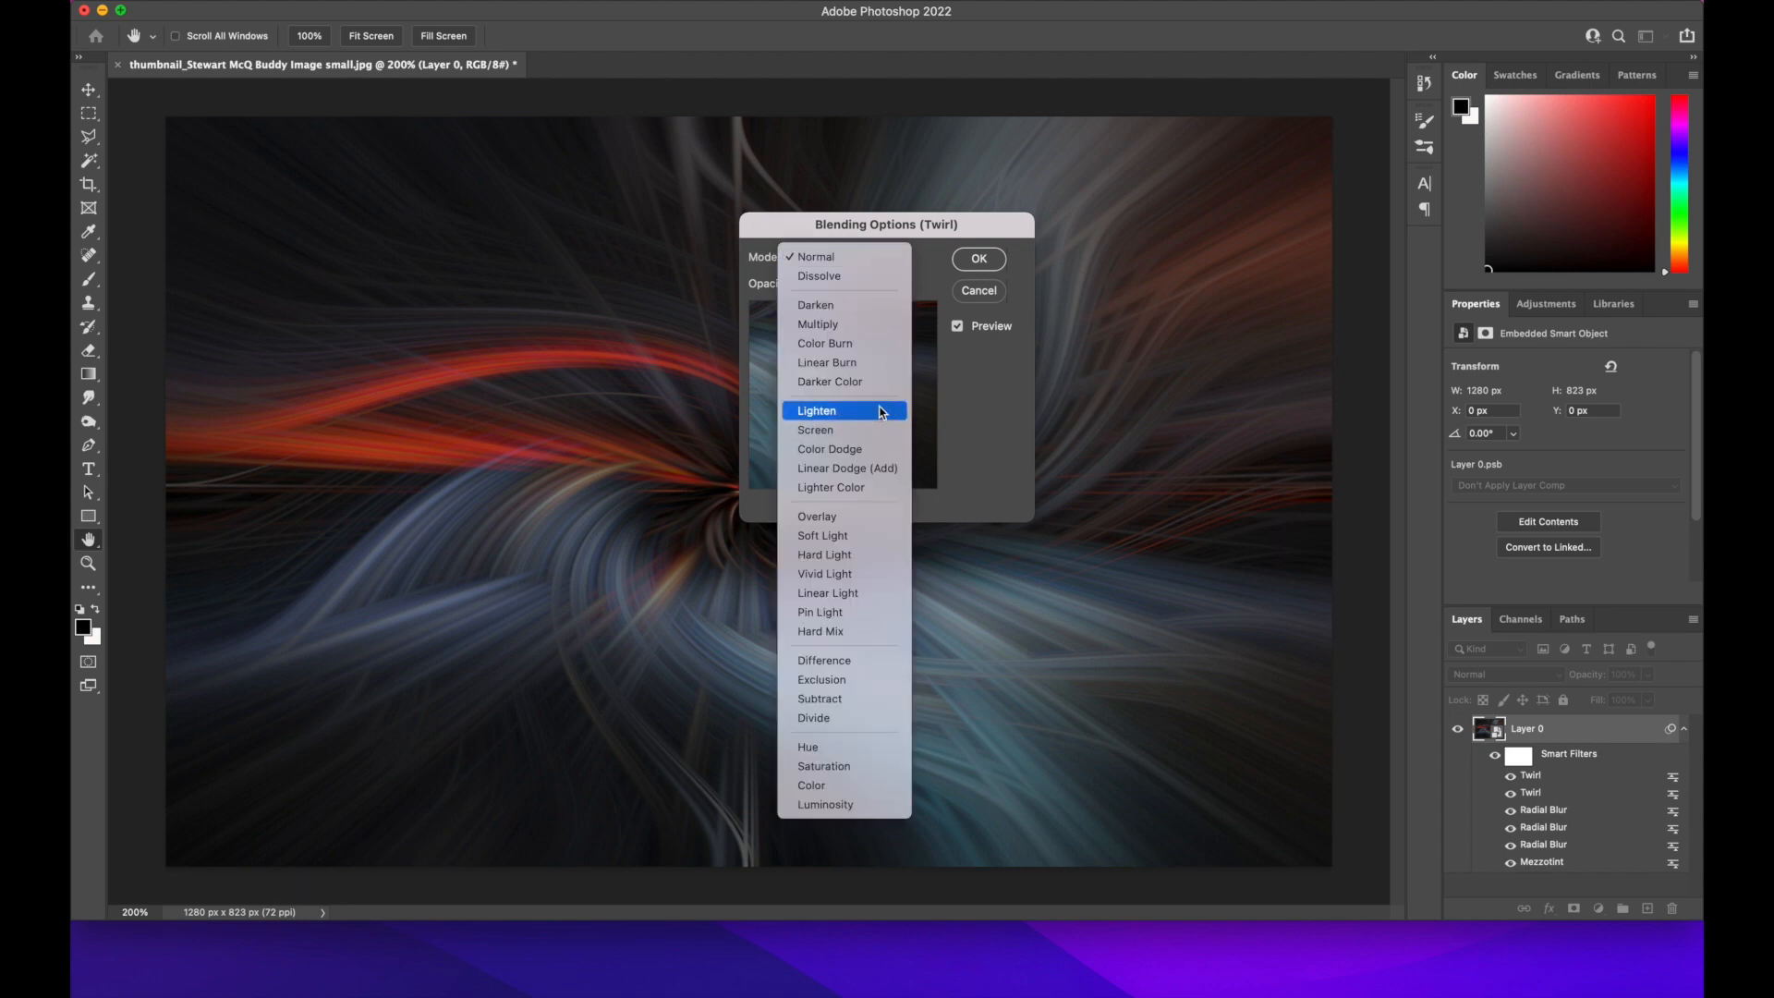
{"action": "left_click", "coordinate": [878, 406]}
{"action": "left_click", "coordinate": [980, 258]}
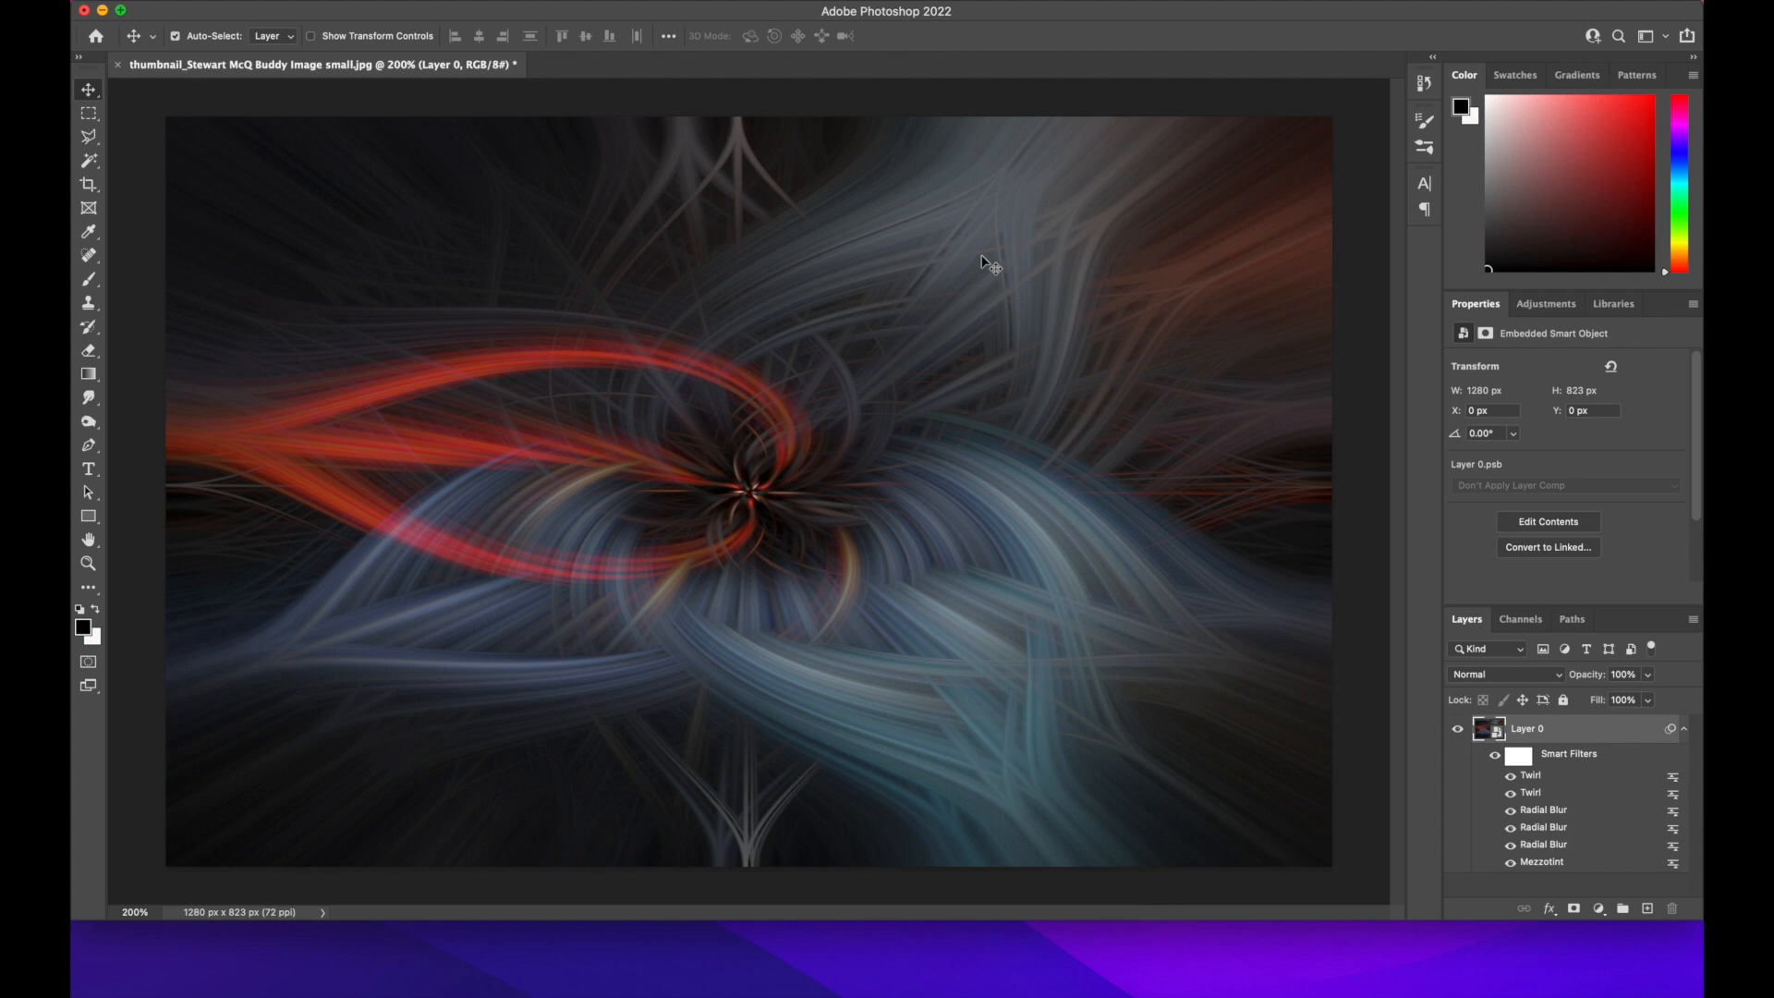
Add a Curves adjustment layer and brighten the image, raising a curve point at input 99 to output 165
{"action": "left_click", "coordinate": [1552, 303]}
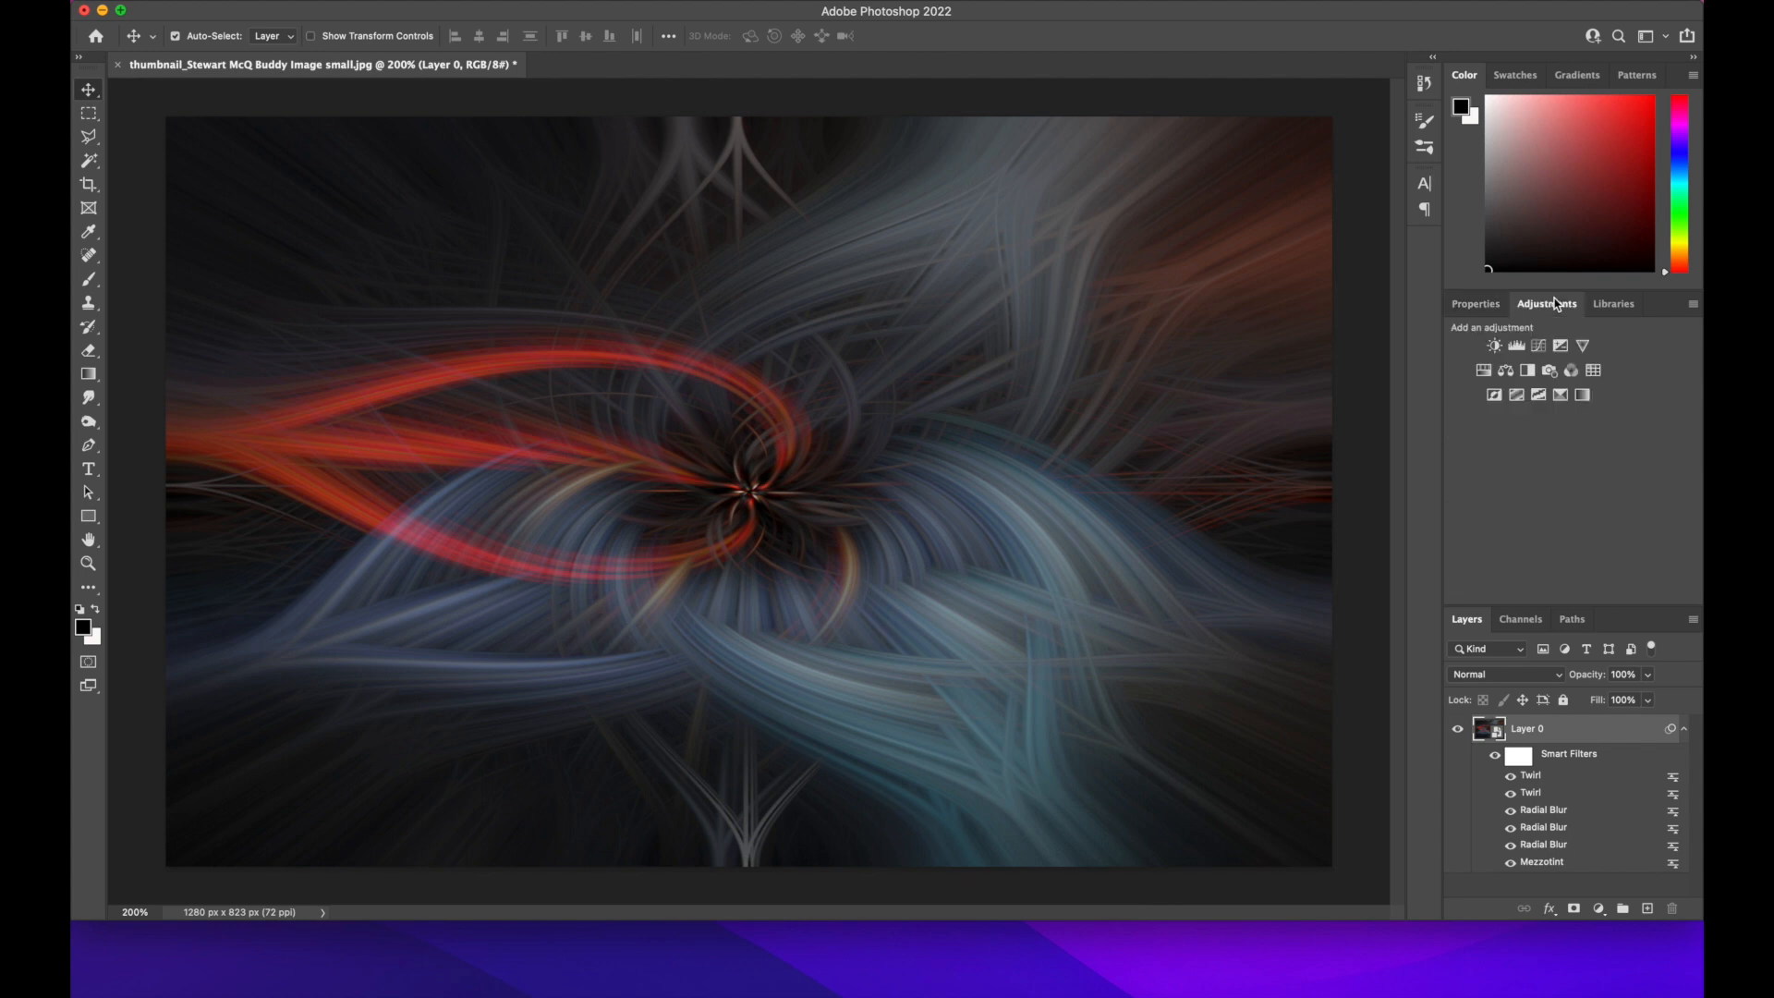
{"action": "left_click", "coordinate": [1538, 345]}
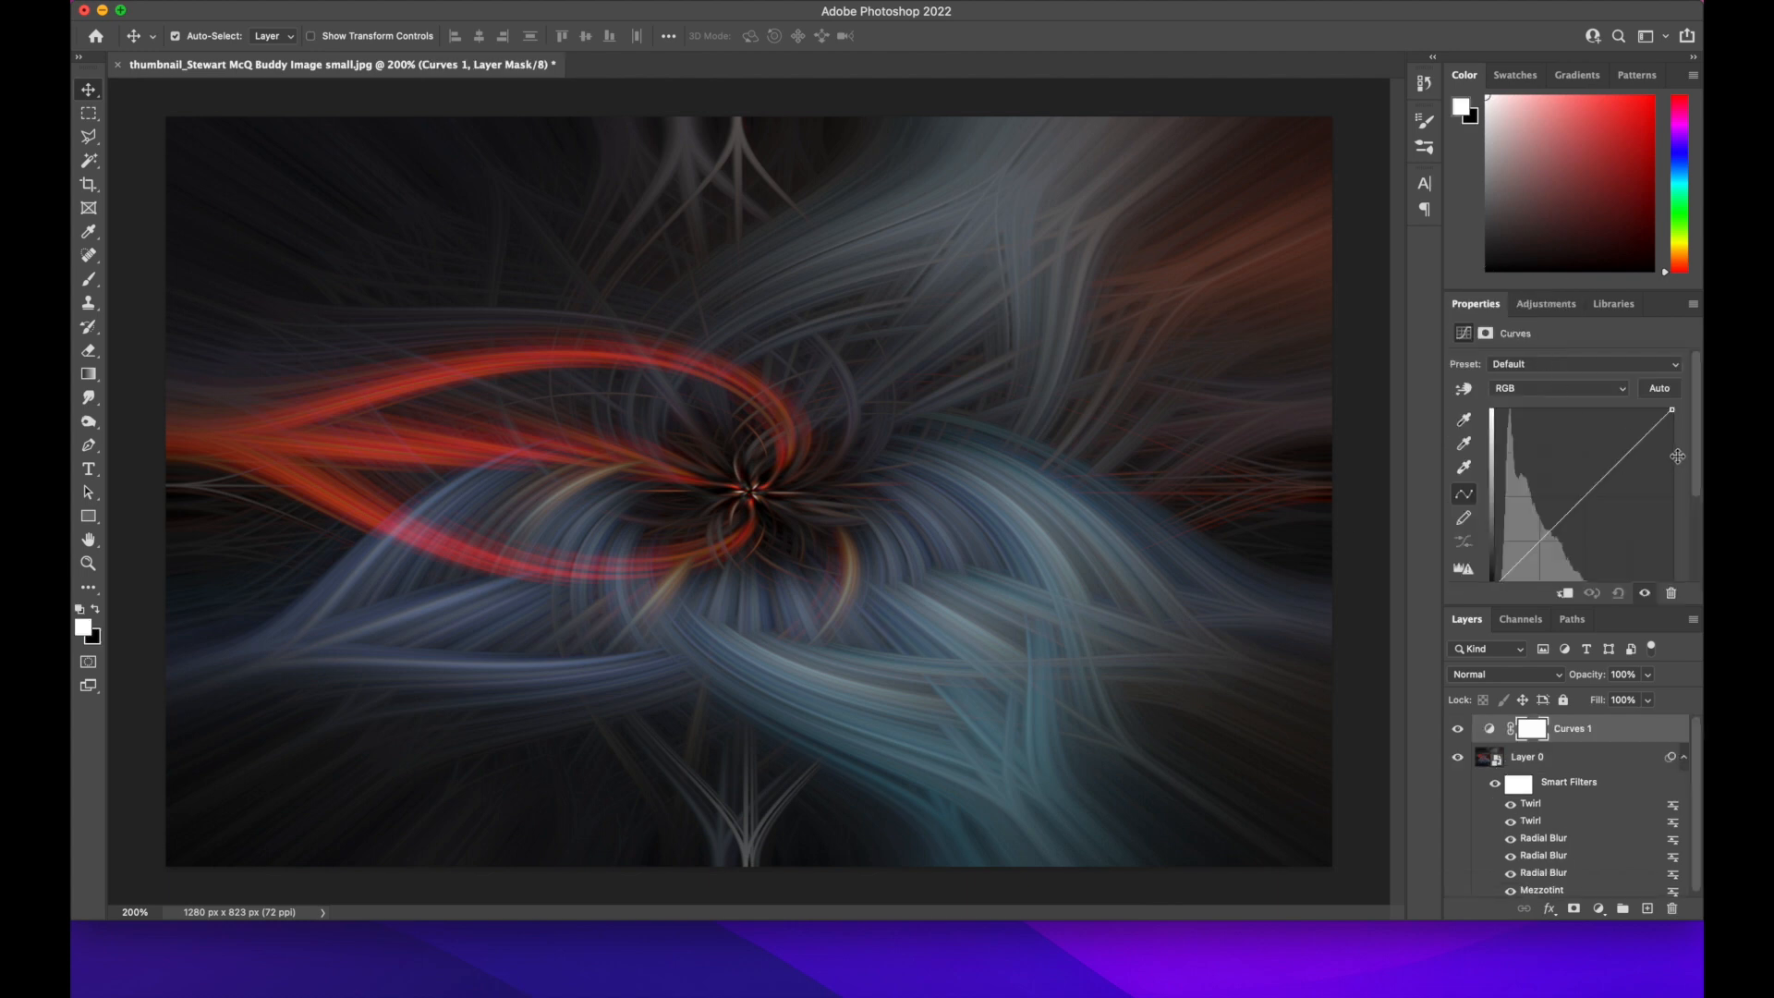
{"action": "scroll", "coordinate": [1697, 462], "scroll_direction": "down", "scroll_amount": 3}
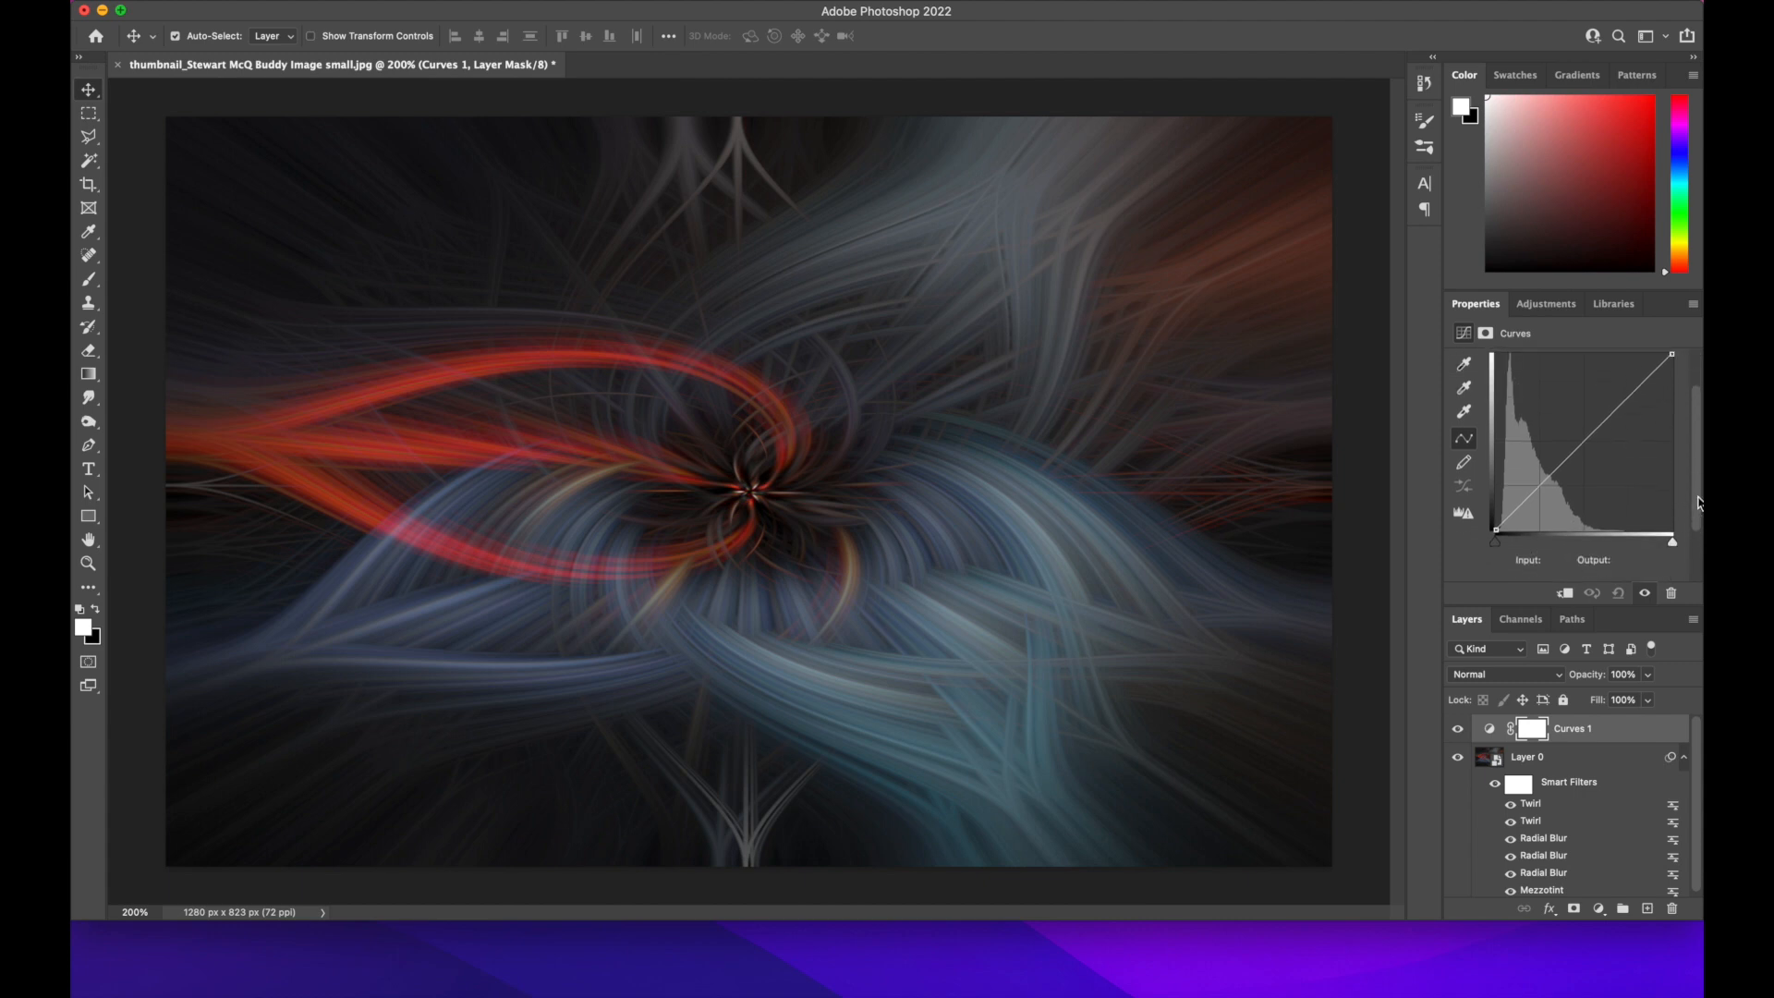
{"action": "left_click_drag", "start_coordinate": [1496, 531], "coordinate": [1563, 416]}
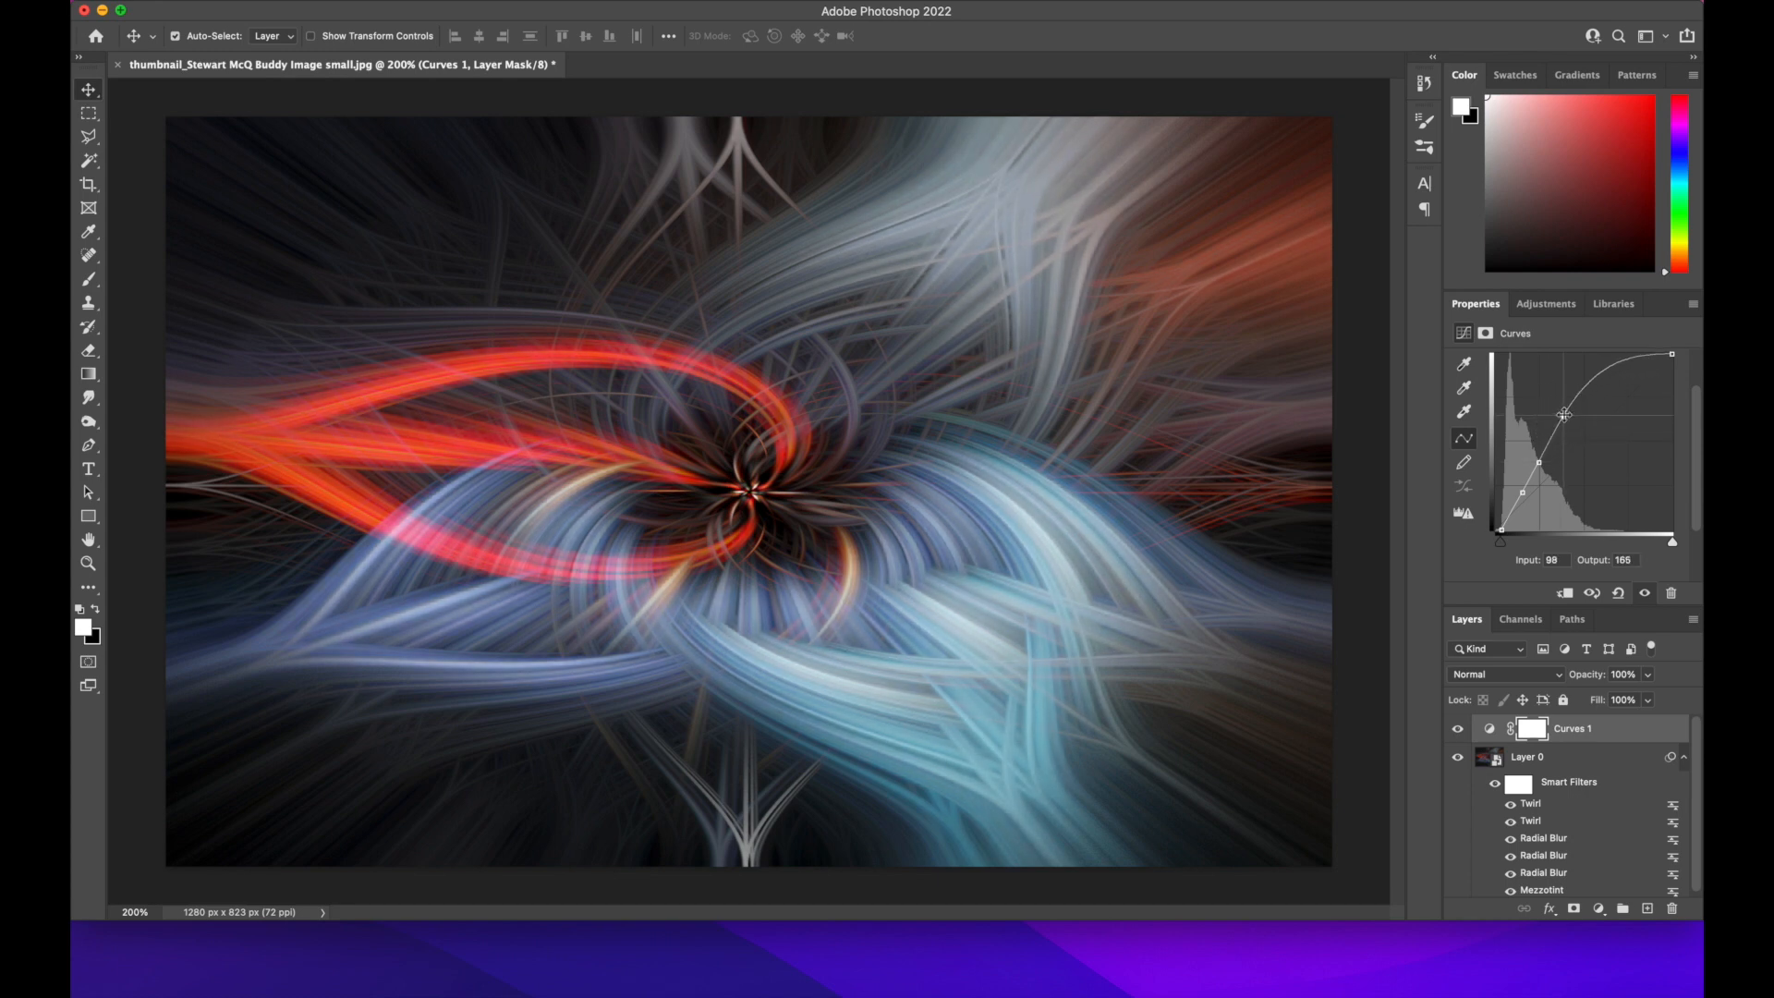
Add a Vibrance adjustment layer above the Curves layer and set Vibrance to +14
{"action": "left_click", "coordinate": [1546, 304]}
{"action": "left_click", "coordinate": [1585, 349]}
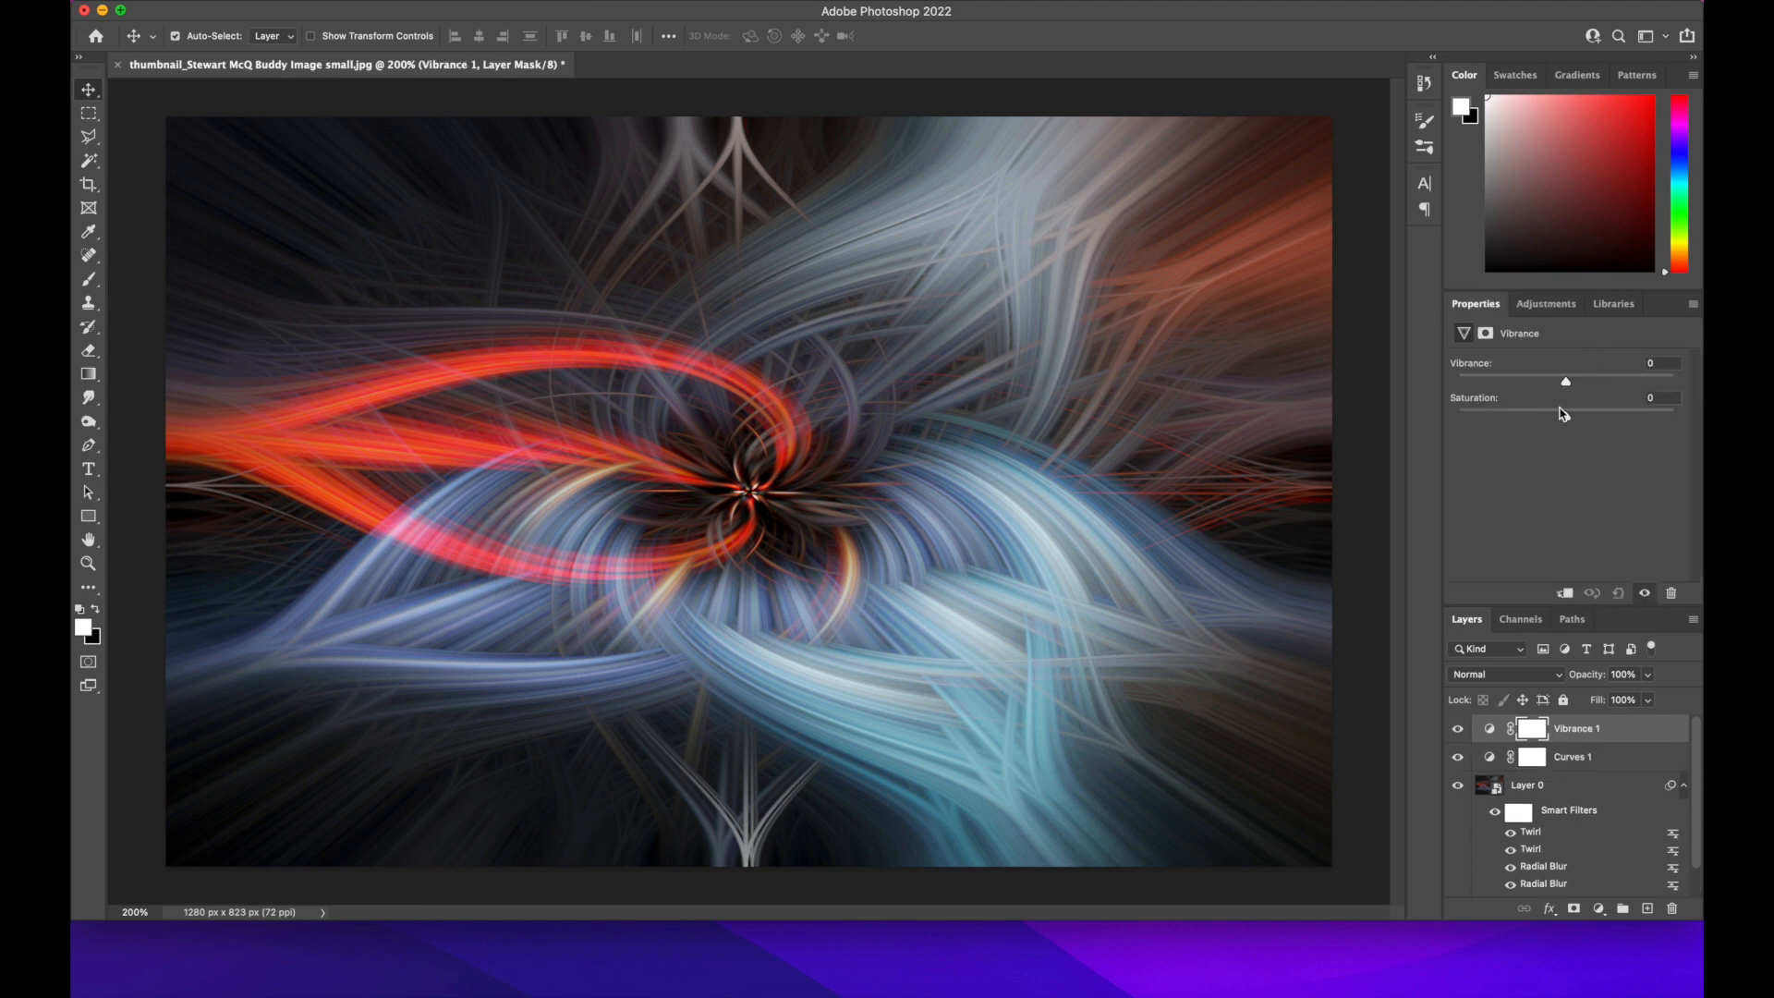
{"action": "left_click_drag", "start_coordinate": [1570, 382], "coordinate": [1581, 381]}
{"action": "left_click", "coordinate": [1573, 731]}
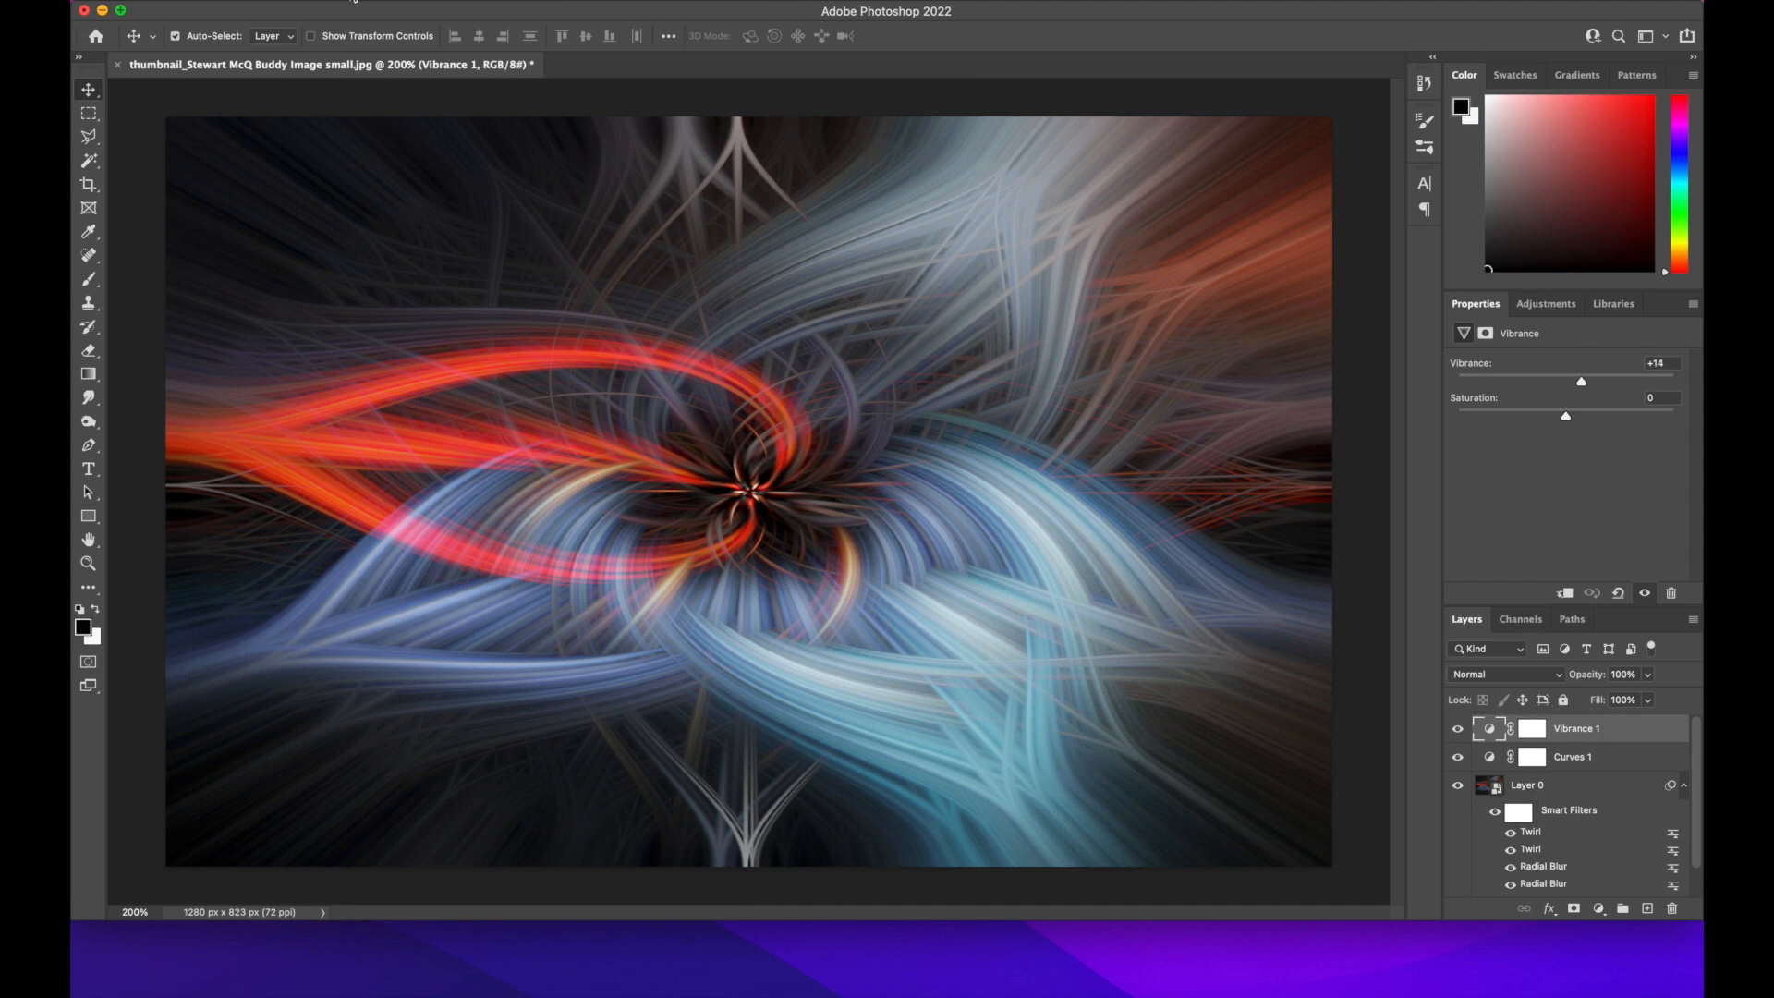
Flatten the image into a single Background layer and open it in the Camera Raw Filter
{"action": "left_click", "coordinate": [354, 2]}
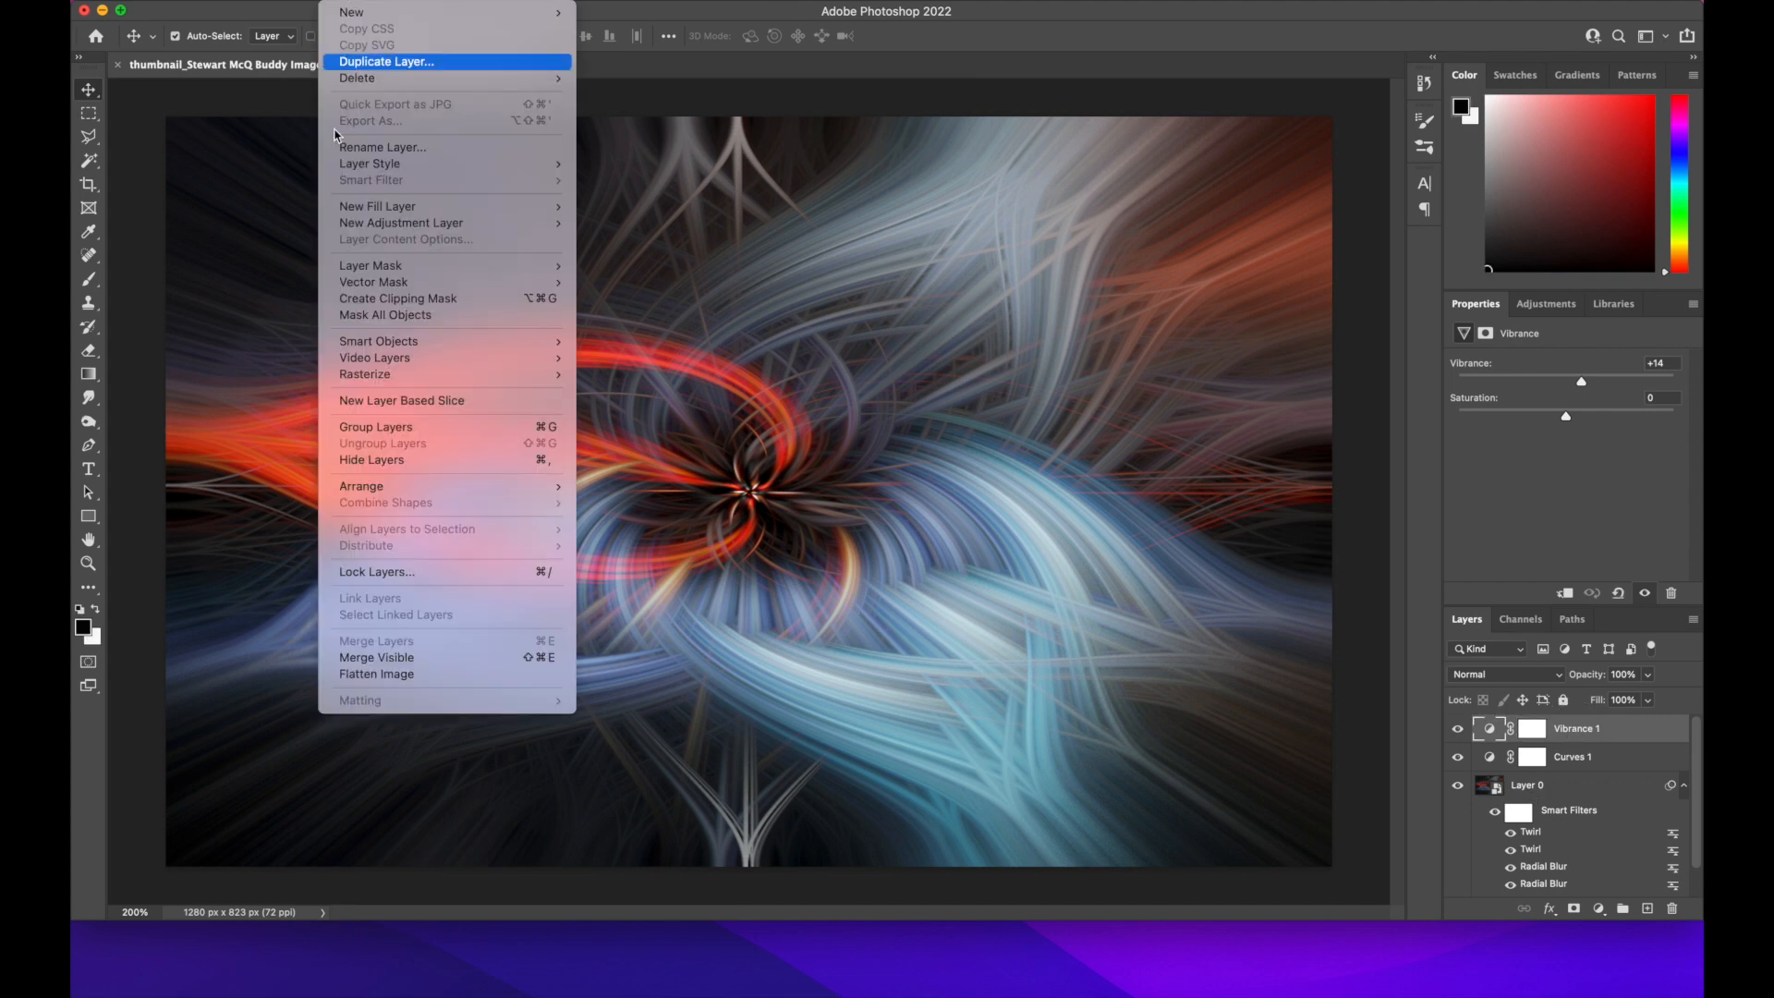
{"action": "left_click", "coordinate": [378, 675]}
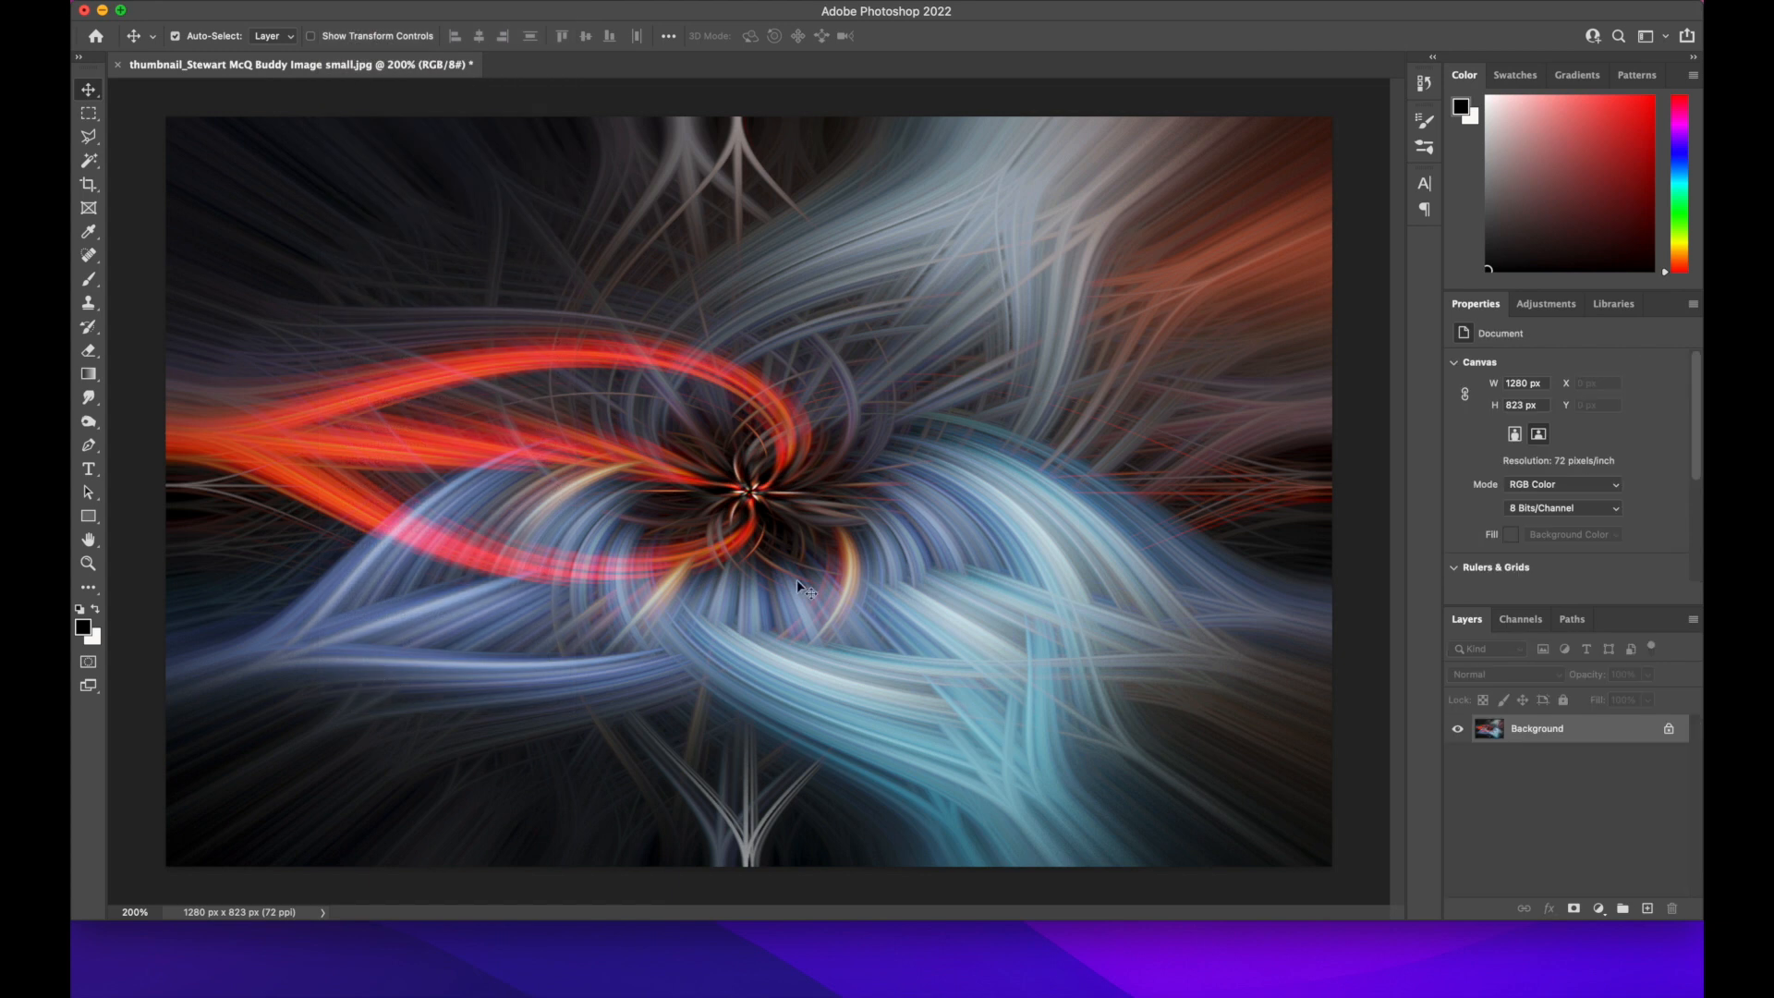
{"action": "left_click", "coordinate": [499, 2]}
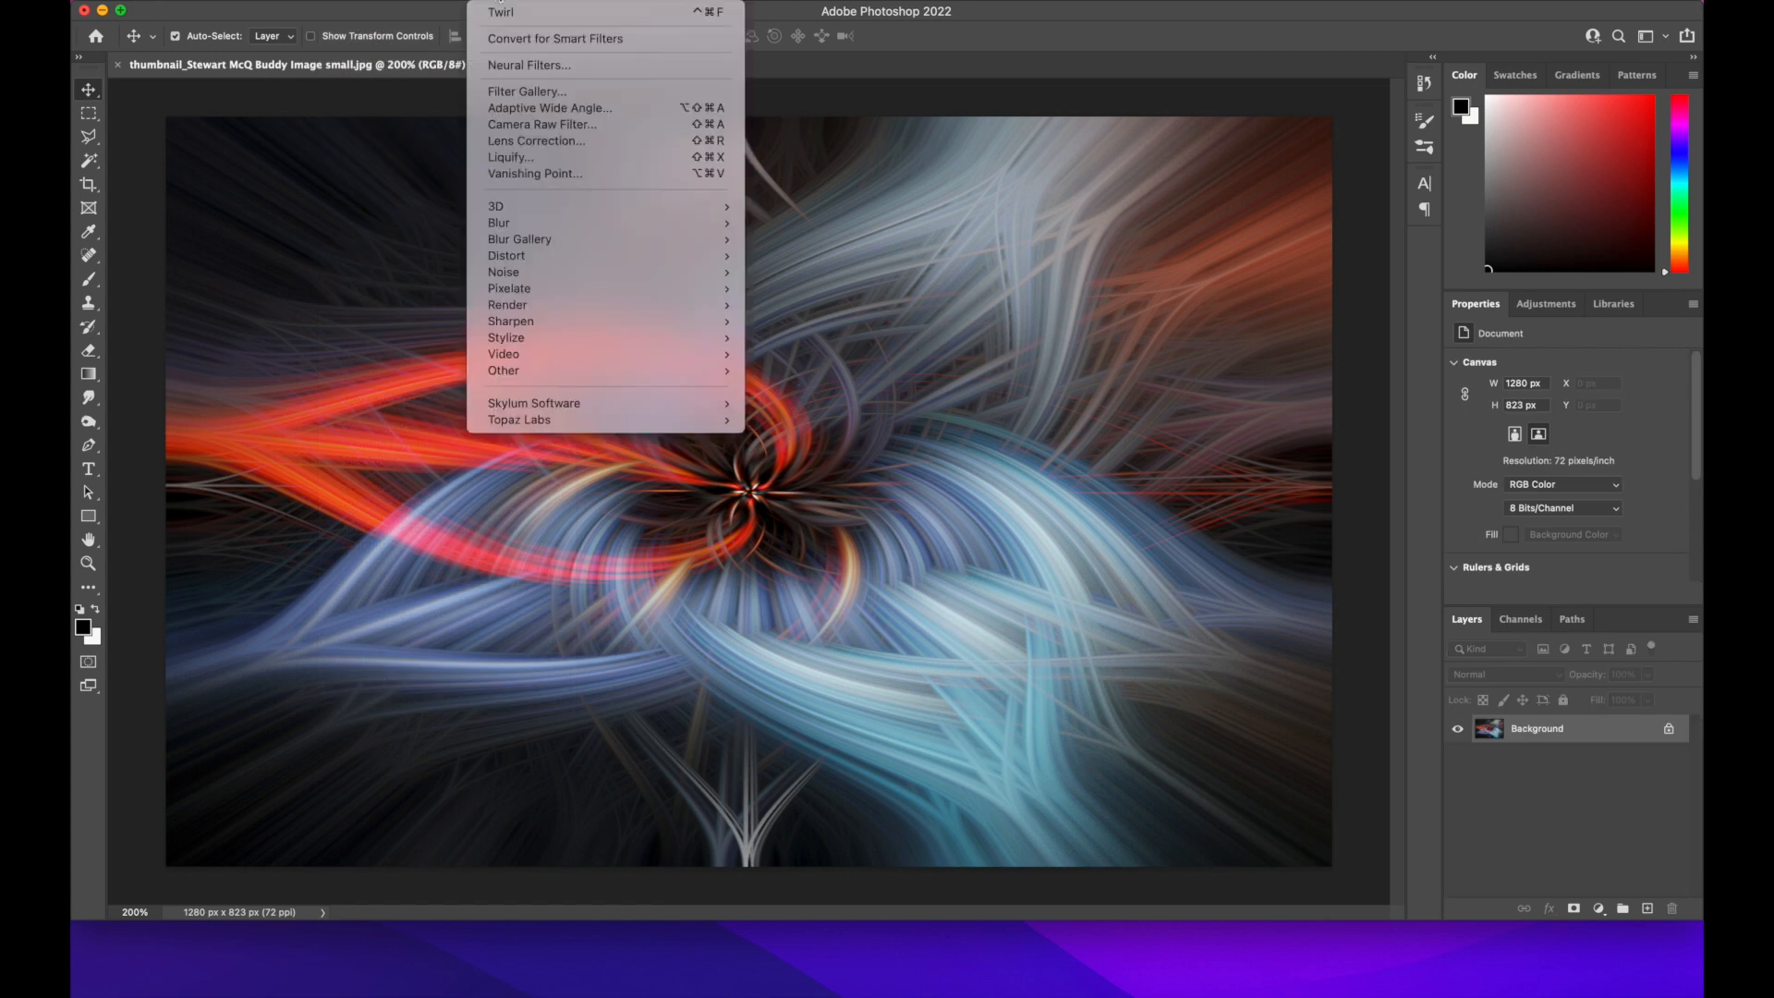
{"action": "left_click", "coordinate": [541, 129]}
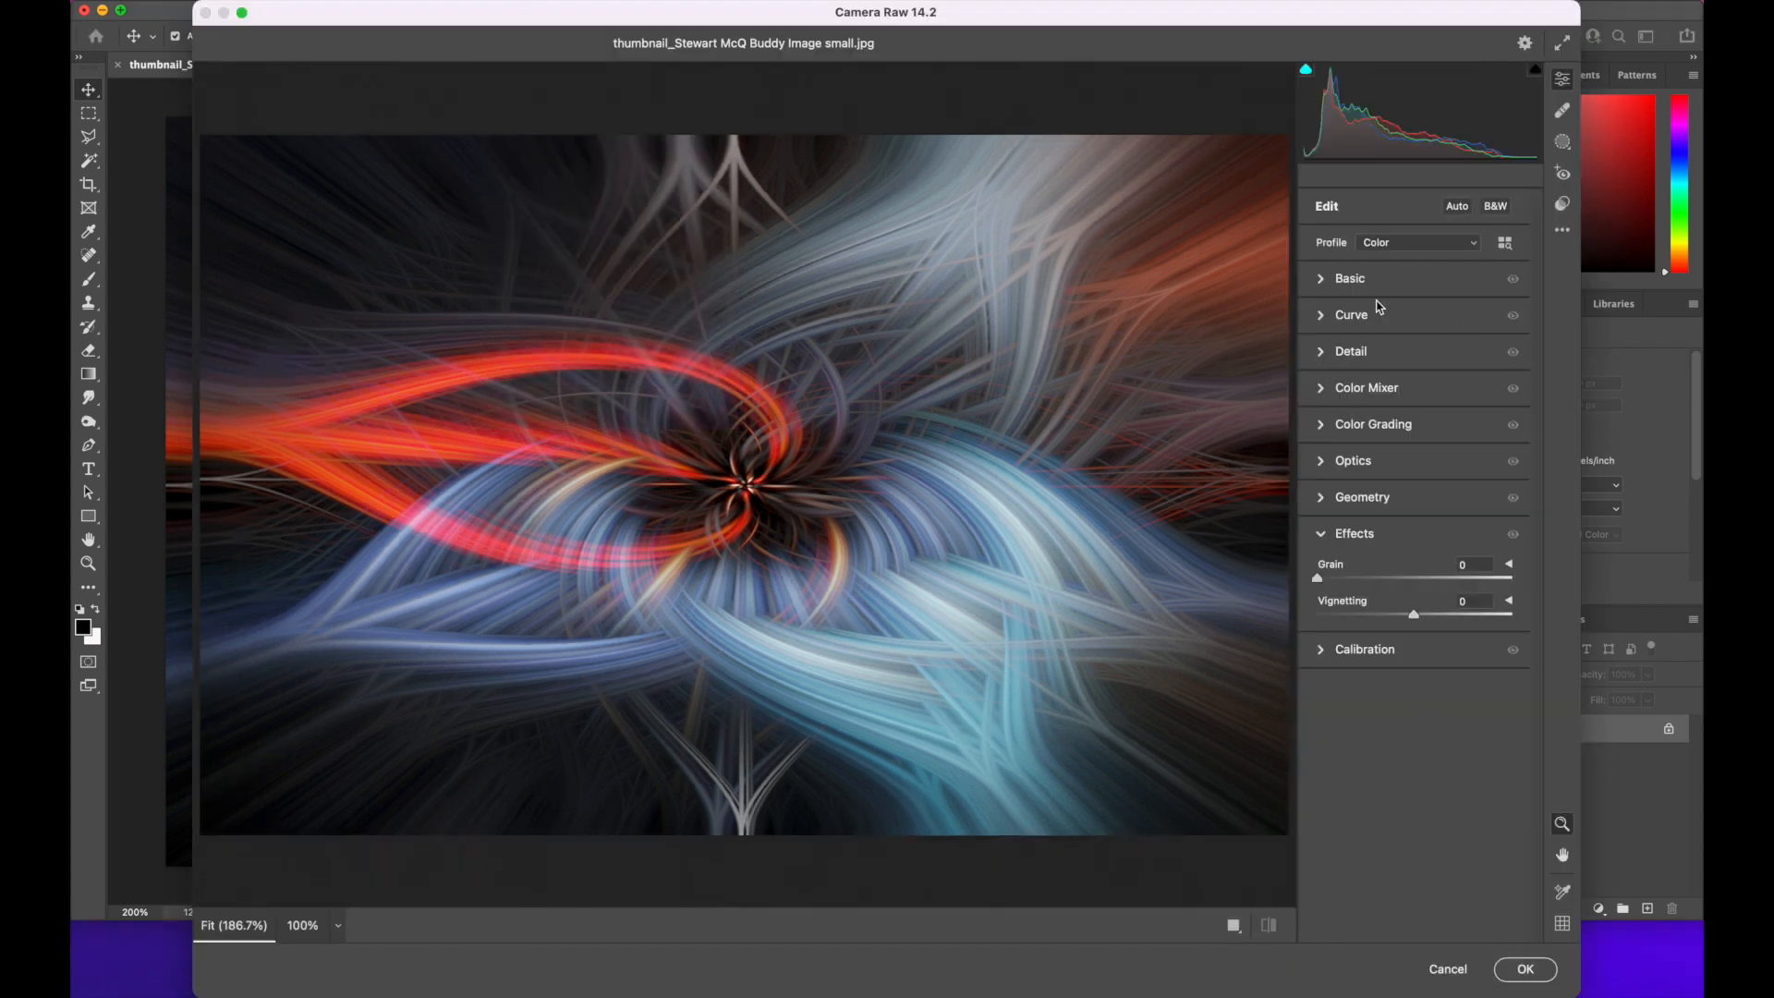
Set Texture to +67, Clarity to +22, Dehaze to +16 and Highlights to -11 in the Basic adjustments
{"action": "left_click", "coordinate": [1323, 280]}
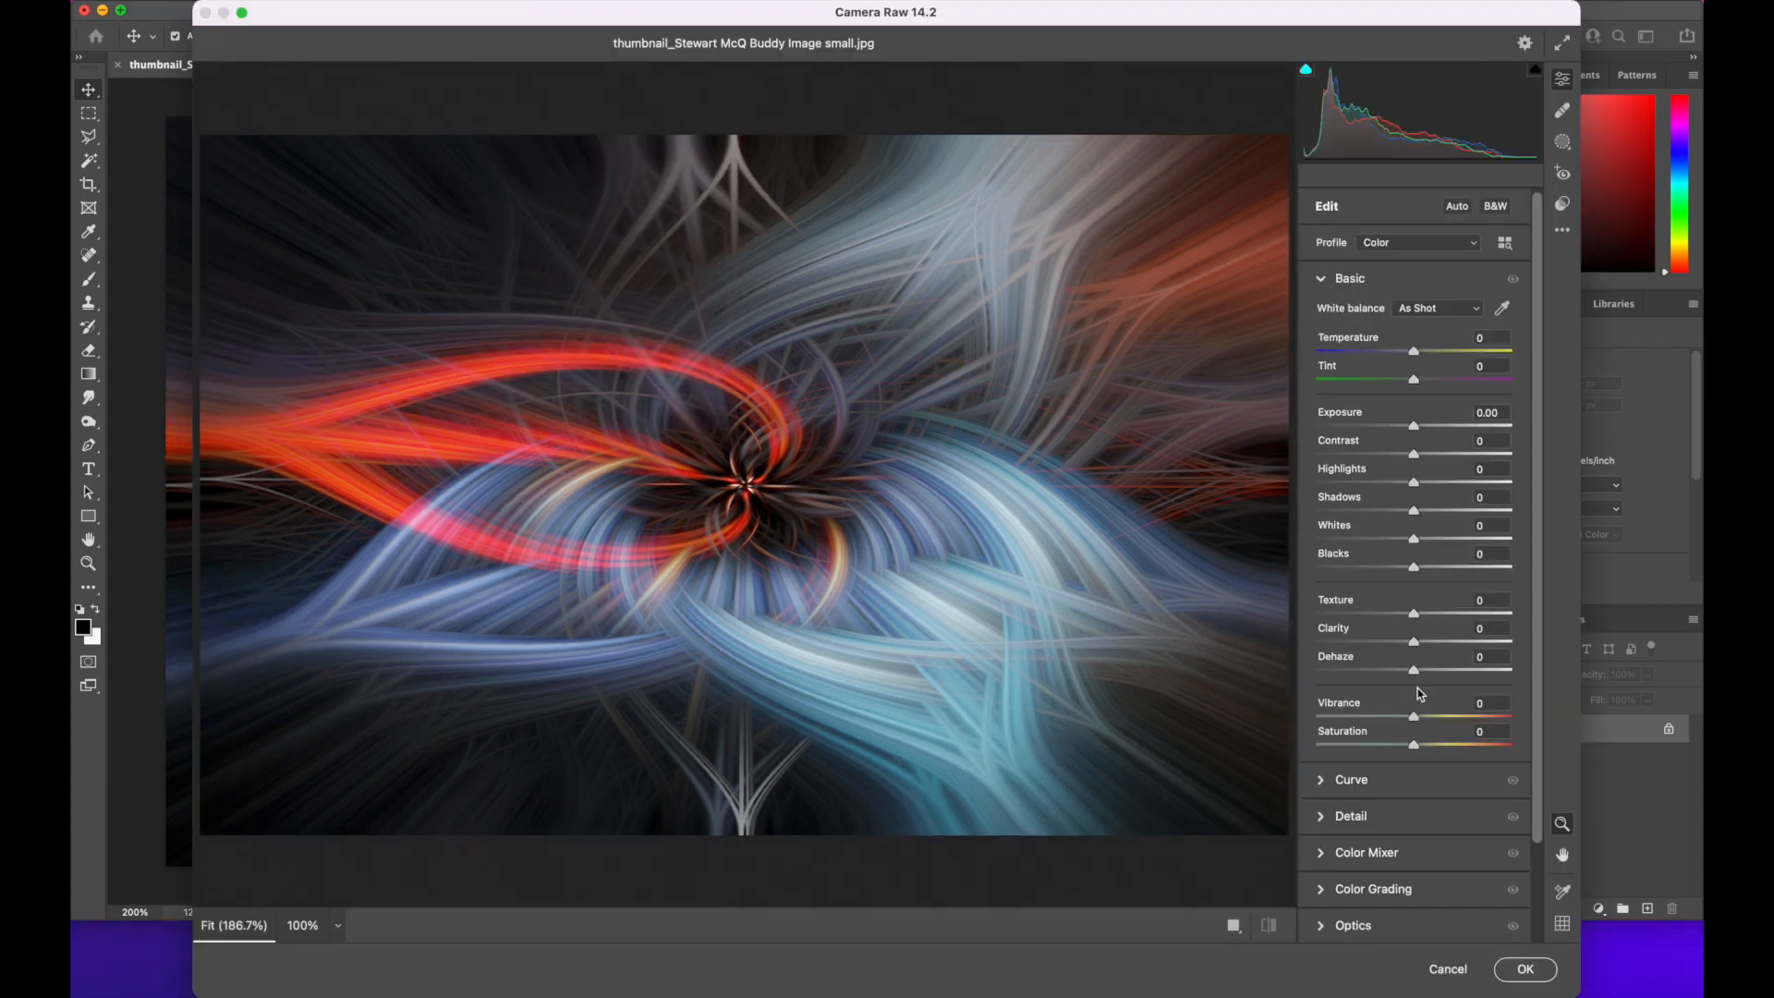
{"action": "left_click_drag", "start_coordinate": [1415, 673], "coordinate": [1479, 615]}
{"action": "key", "text": "Up"}
{"action": "left_click_drag", "start_coordinate": [1411, 487], "coordinate": [1406, 489]}
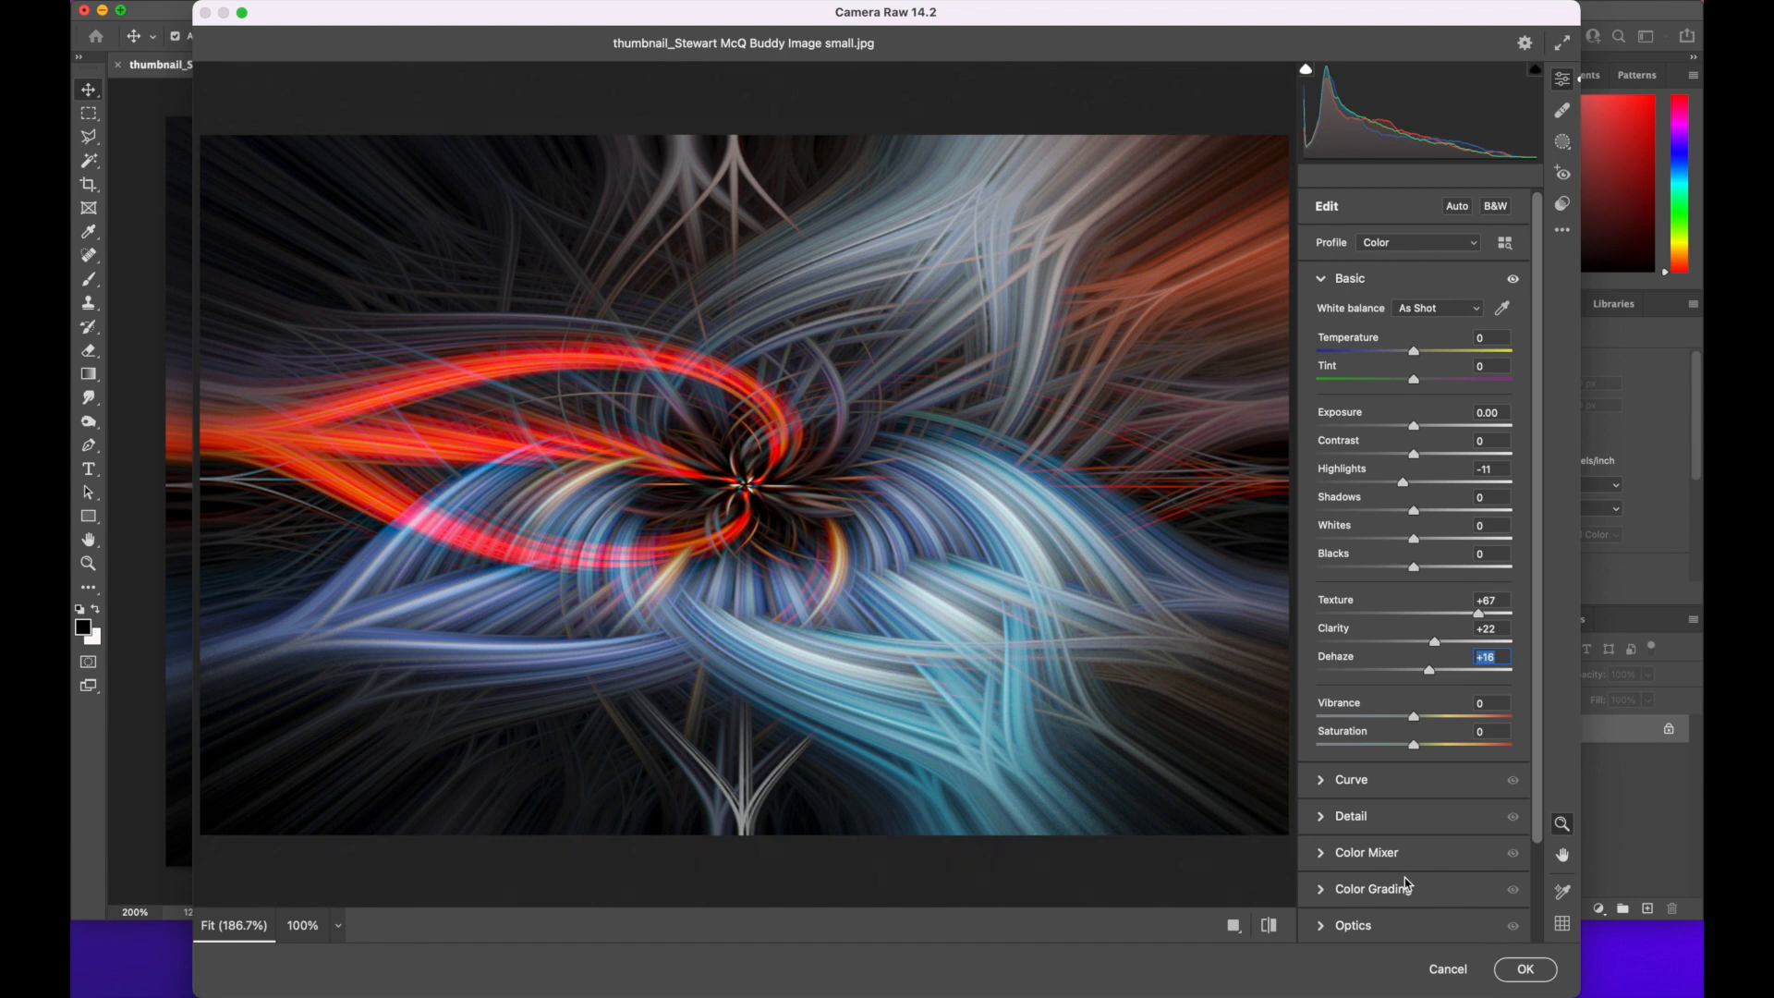
Darken the image edges with a Vignetting value of -8 and apply the Camera Raw Filter
{"action": "scroll", "coordinate": [1407, 884], "scroll_direction": "down", "scroll_amount": 3}
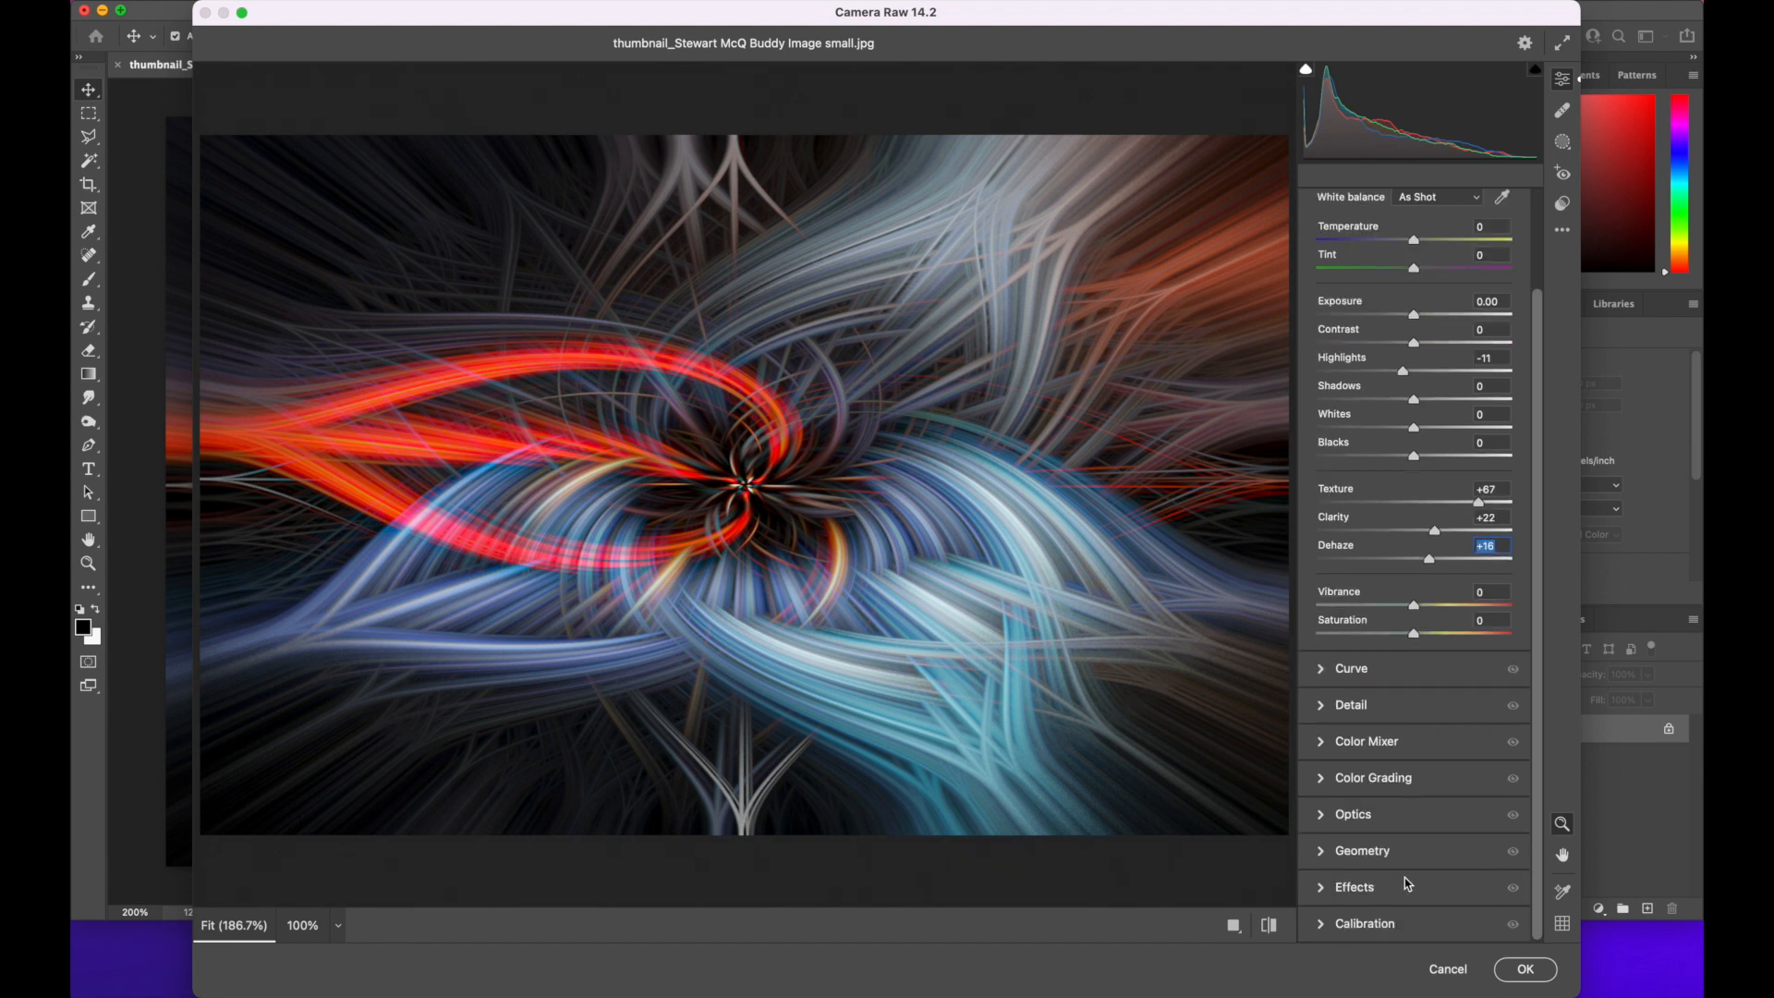
{"action": "left_click", "coordinate": [1328, 892]}
{"action": "left_click_drag", "start_coordinate": [1418, 617], "coordinate": [1406, 621]}
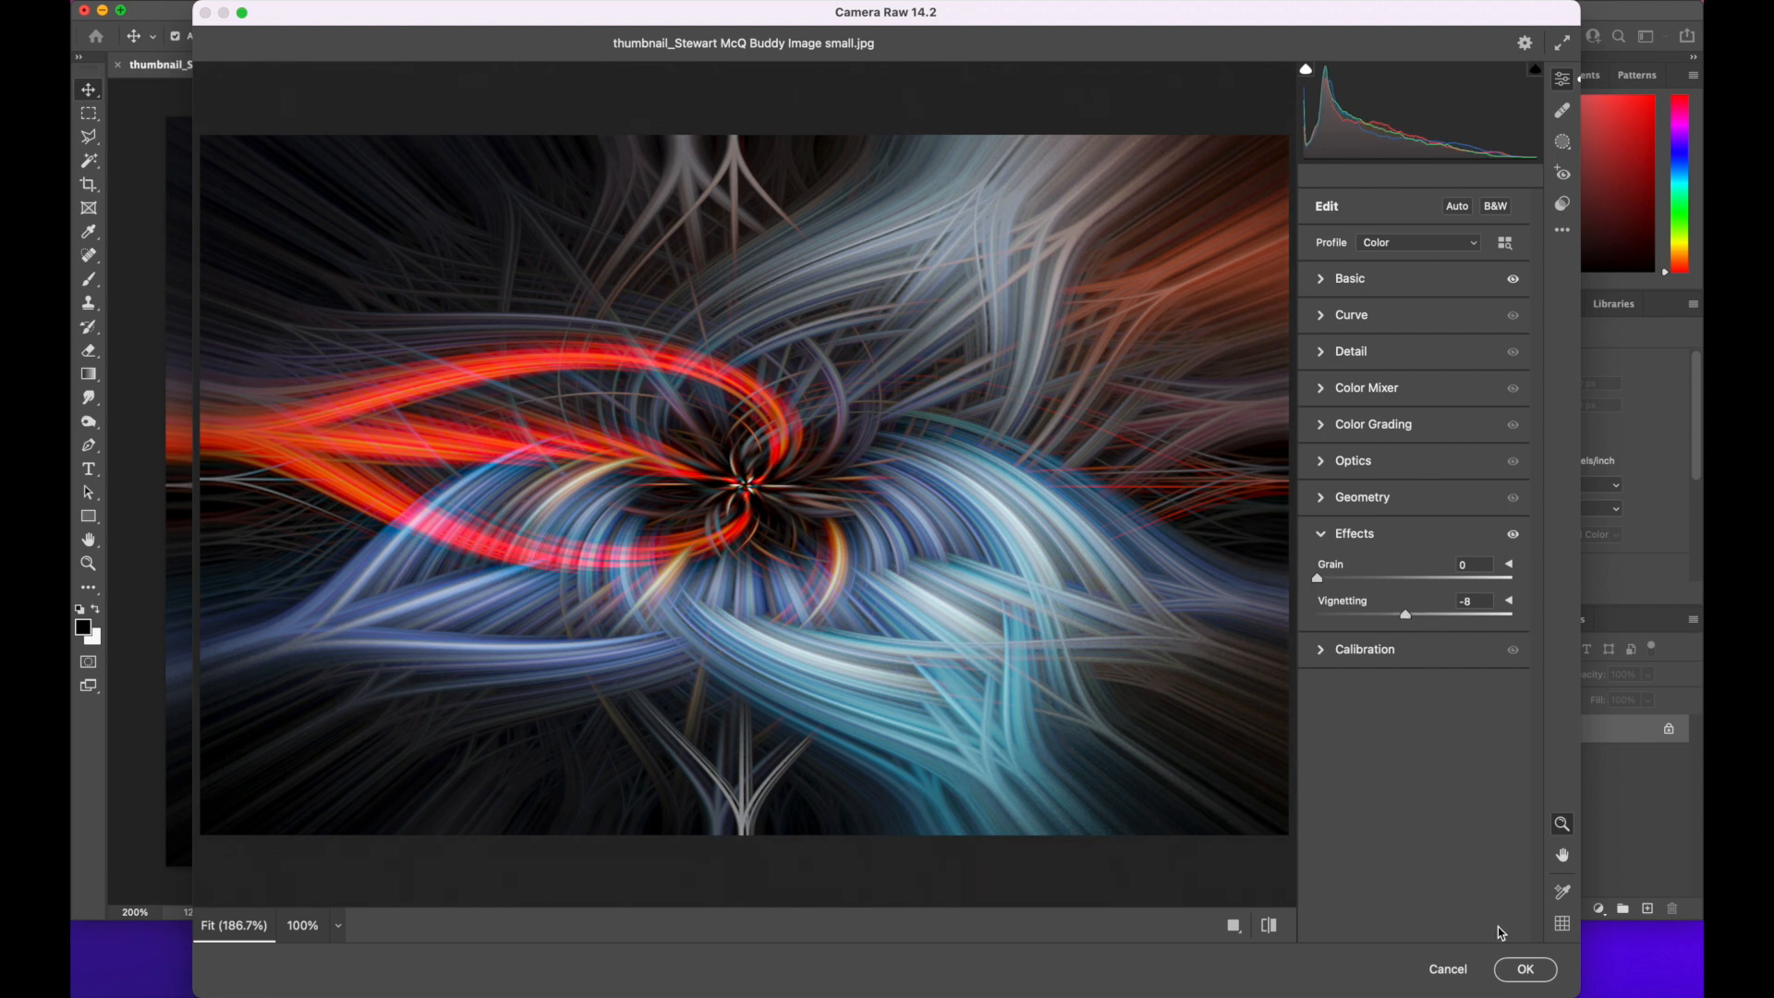
{"action": "left_click", "coordinate": [1508, 970]}
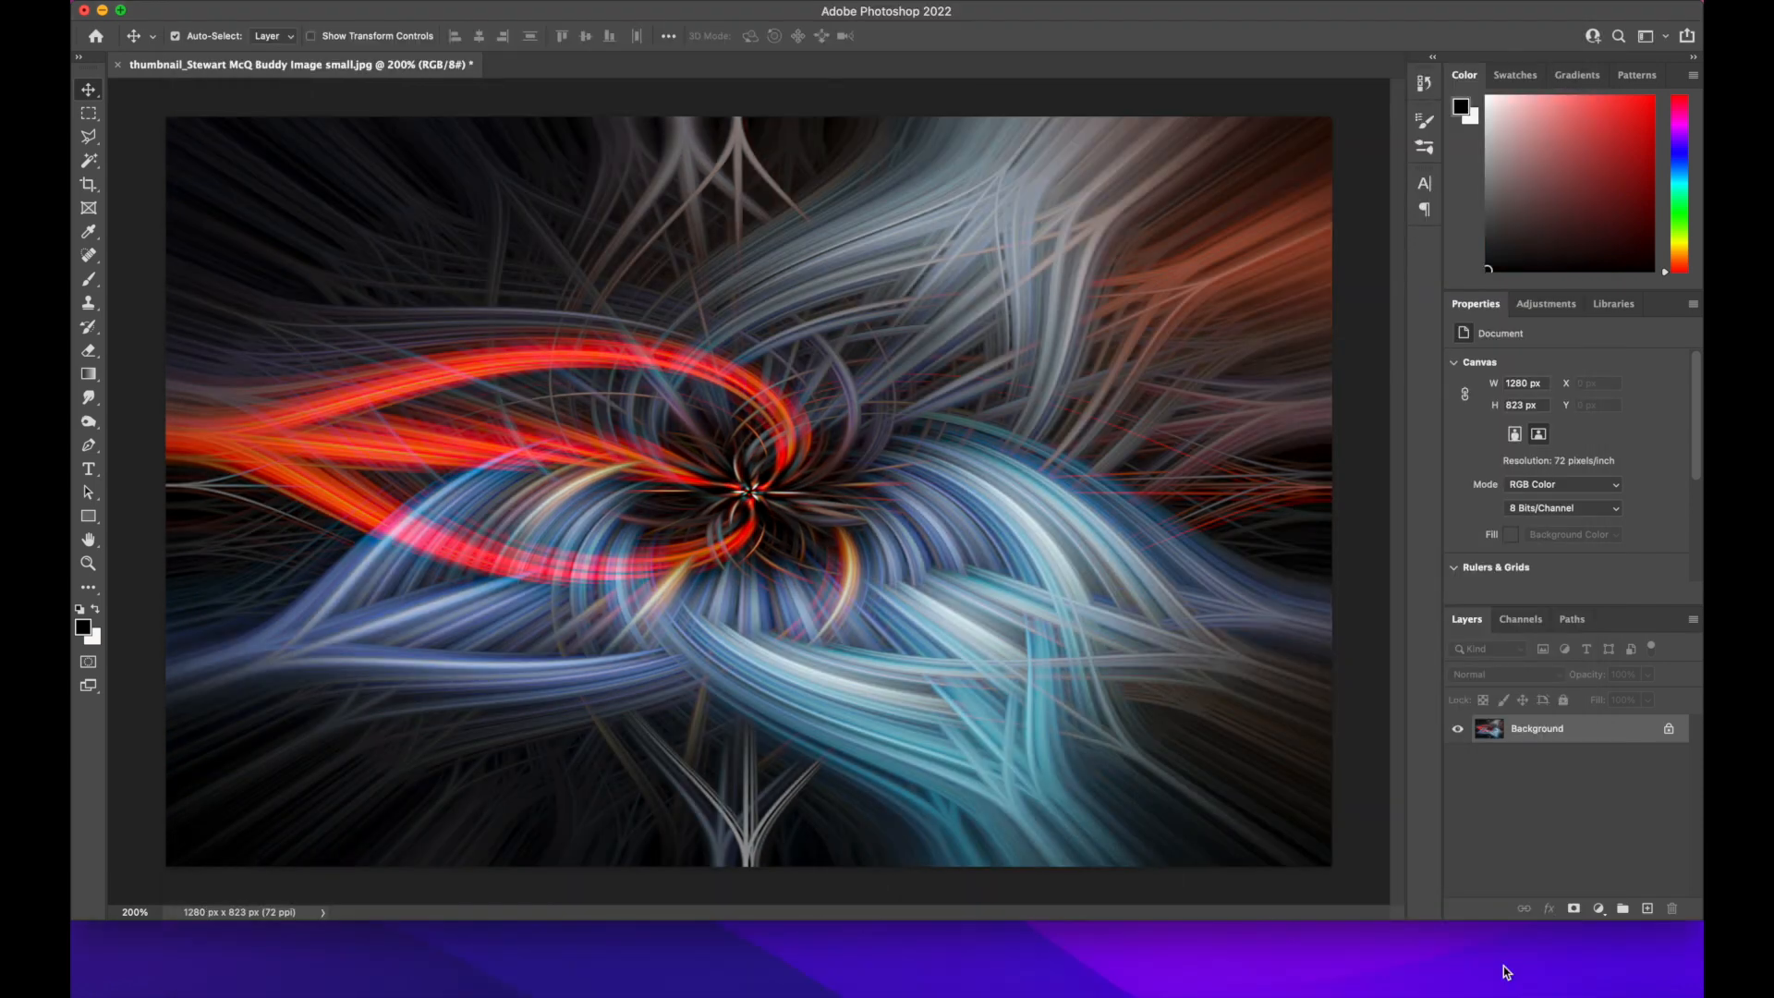
Export the finished twirl image to the Images folder under the name "Twirl d"
{"action": "left_click", "coordinate": [211, 2]}
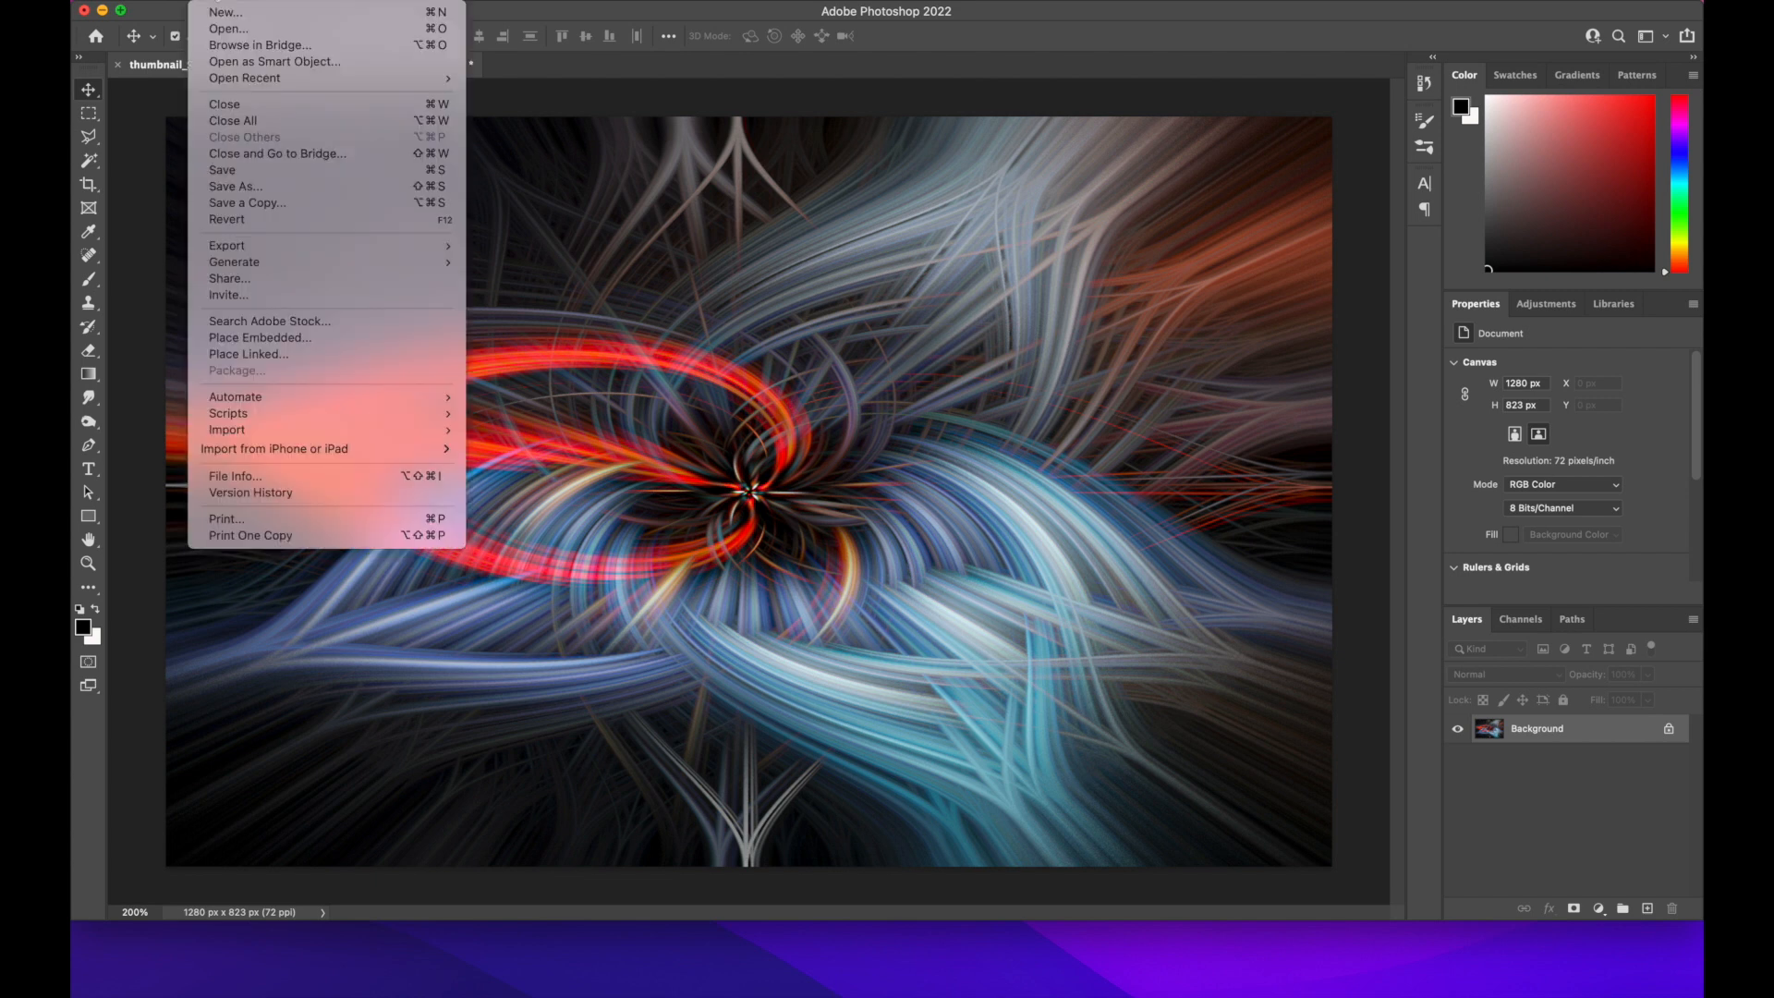
{"action": "mouse_move", "coordinate": [296, 246]}
{"action": "left_click", "coordinate": [586, 244]}
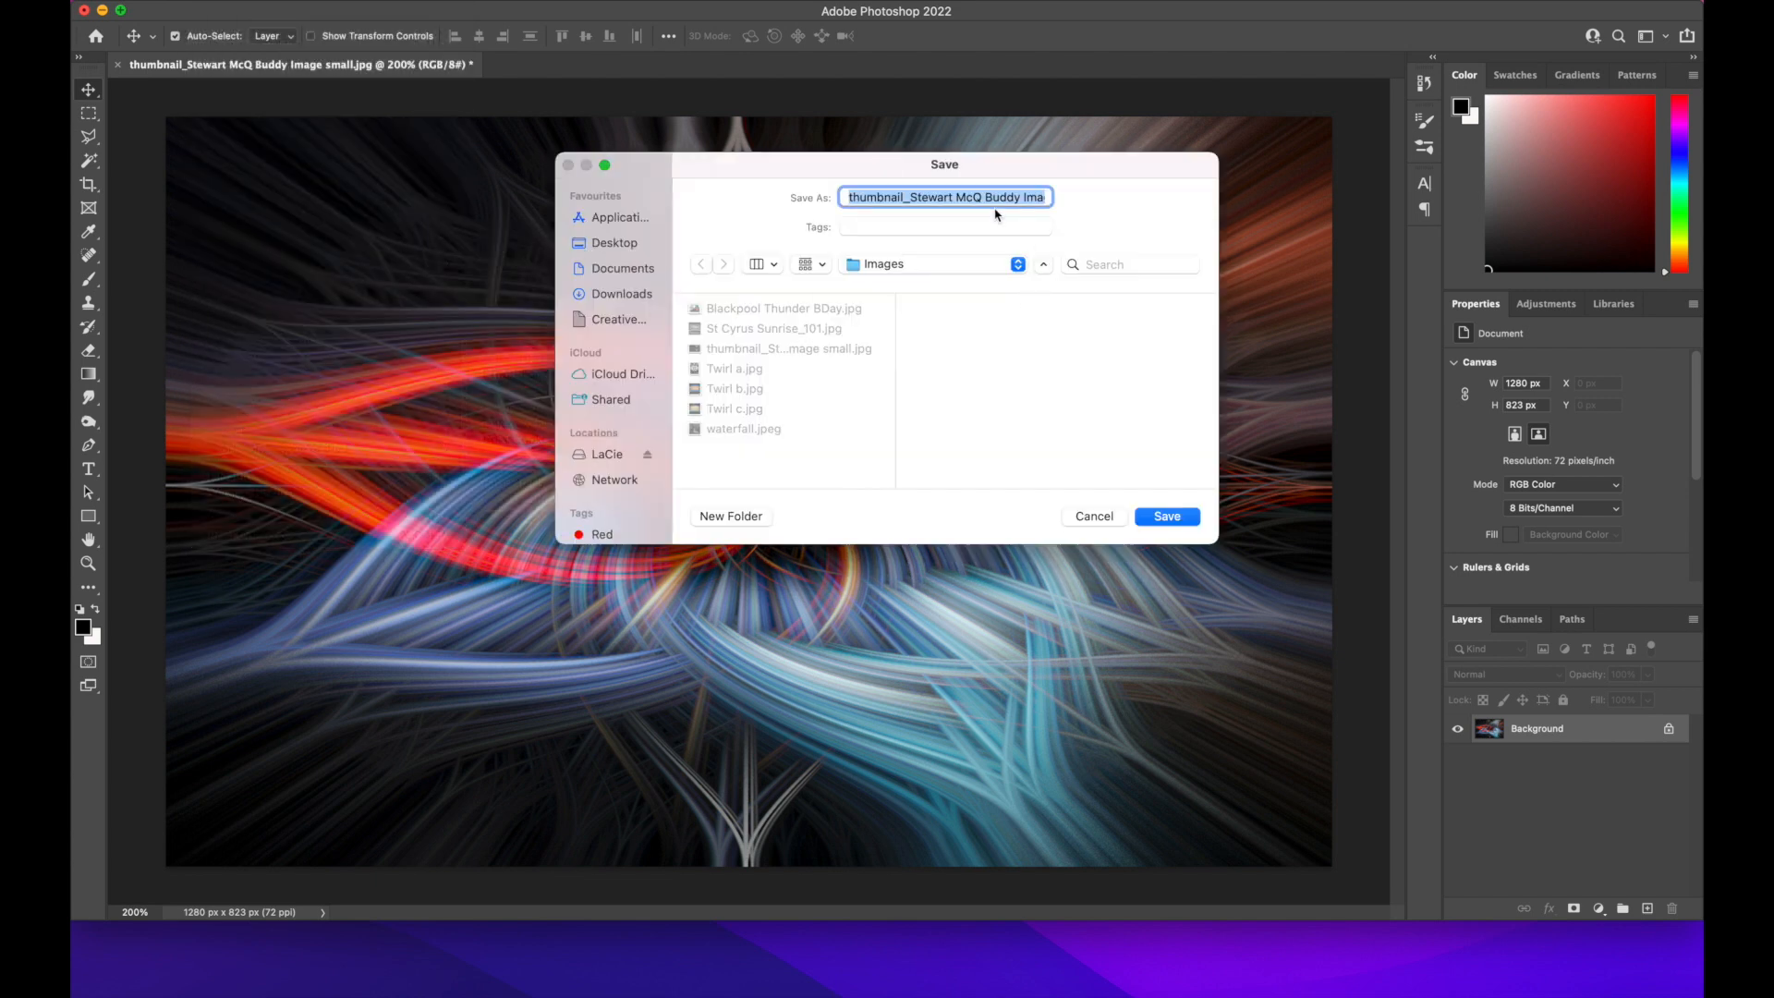
{"action": "key", "text": "BackSpace"}
{"action": "type", "text": "Twirl d"}
{"action": "key", "text": "Return"}
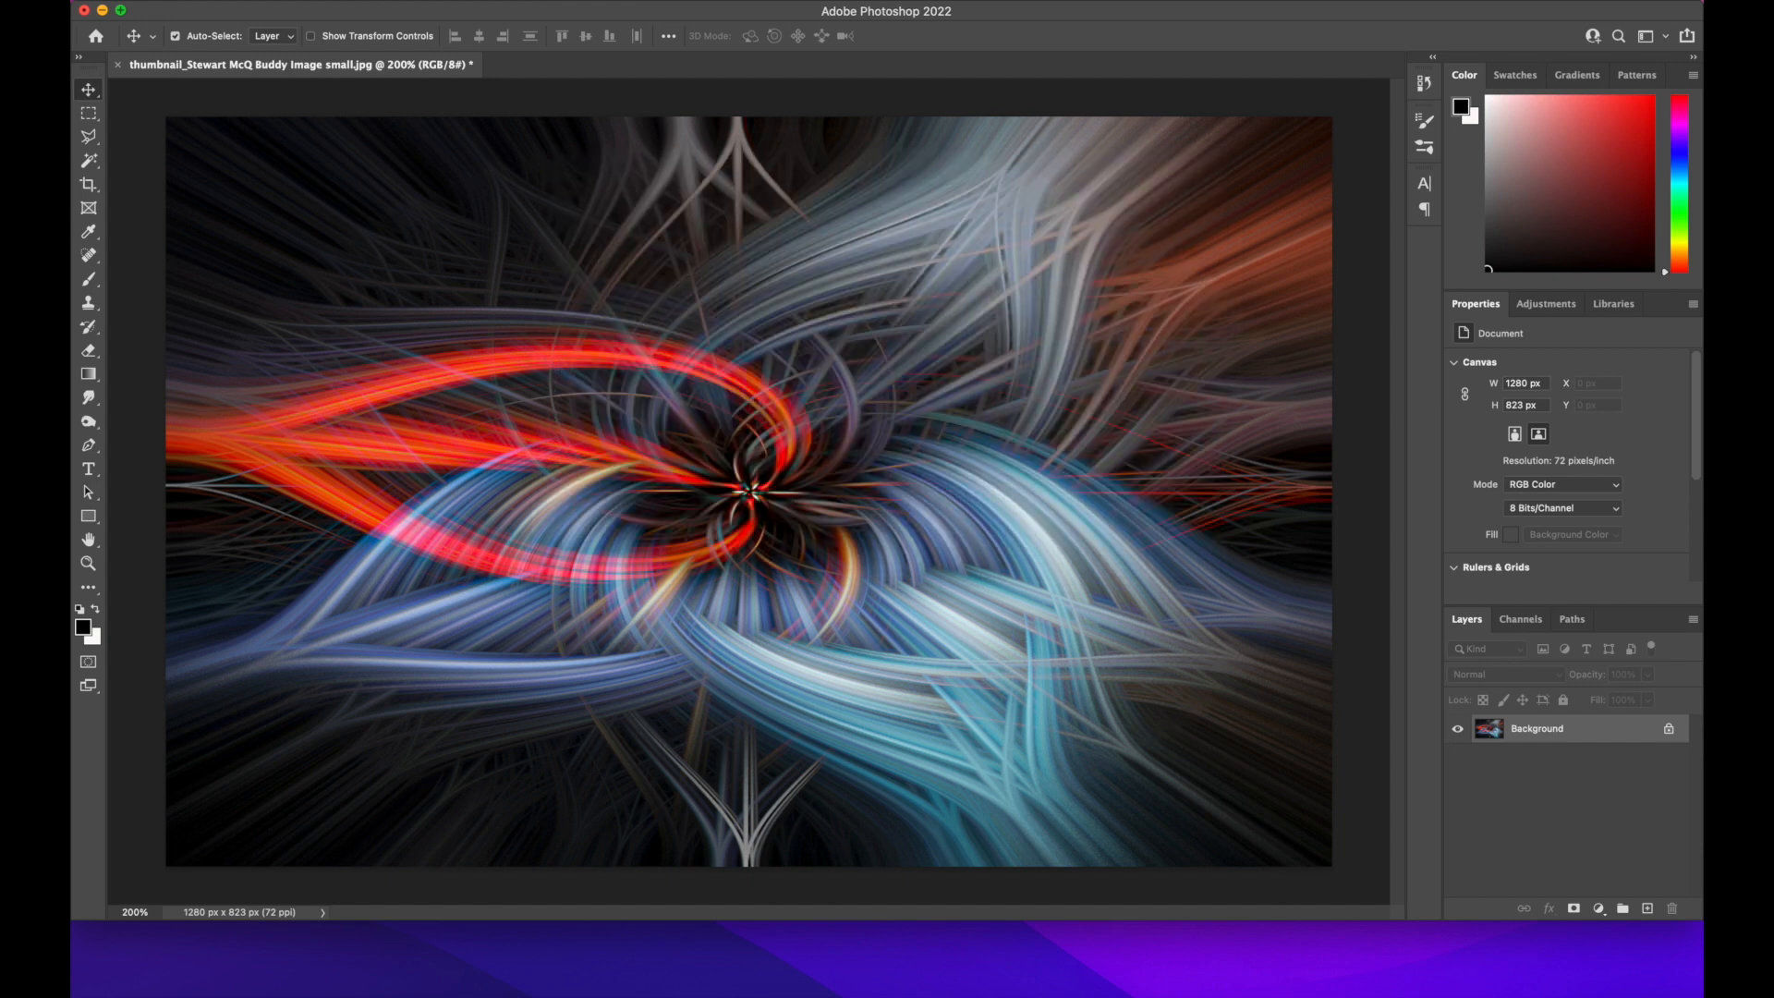
Close the document of the exported twirl artwork
{"action": "left_click", "coordinate": [118, 67]}
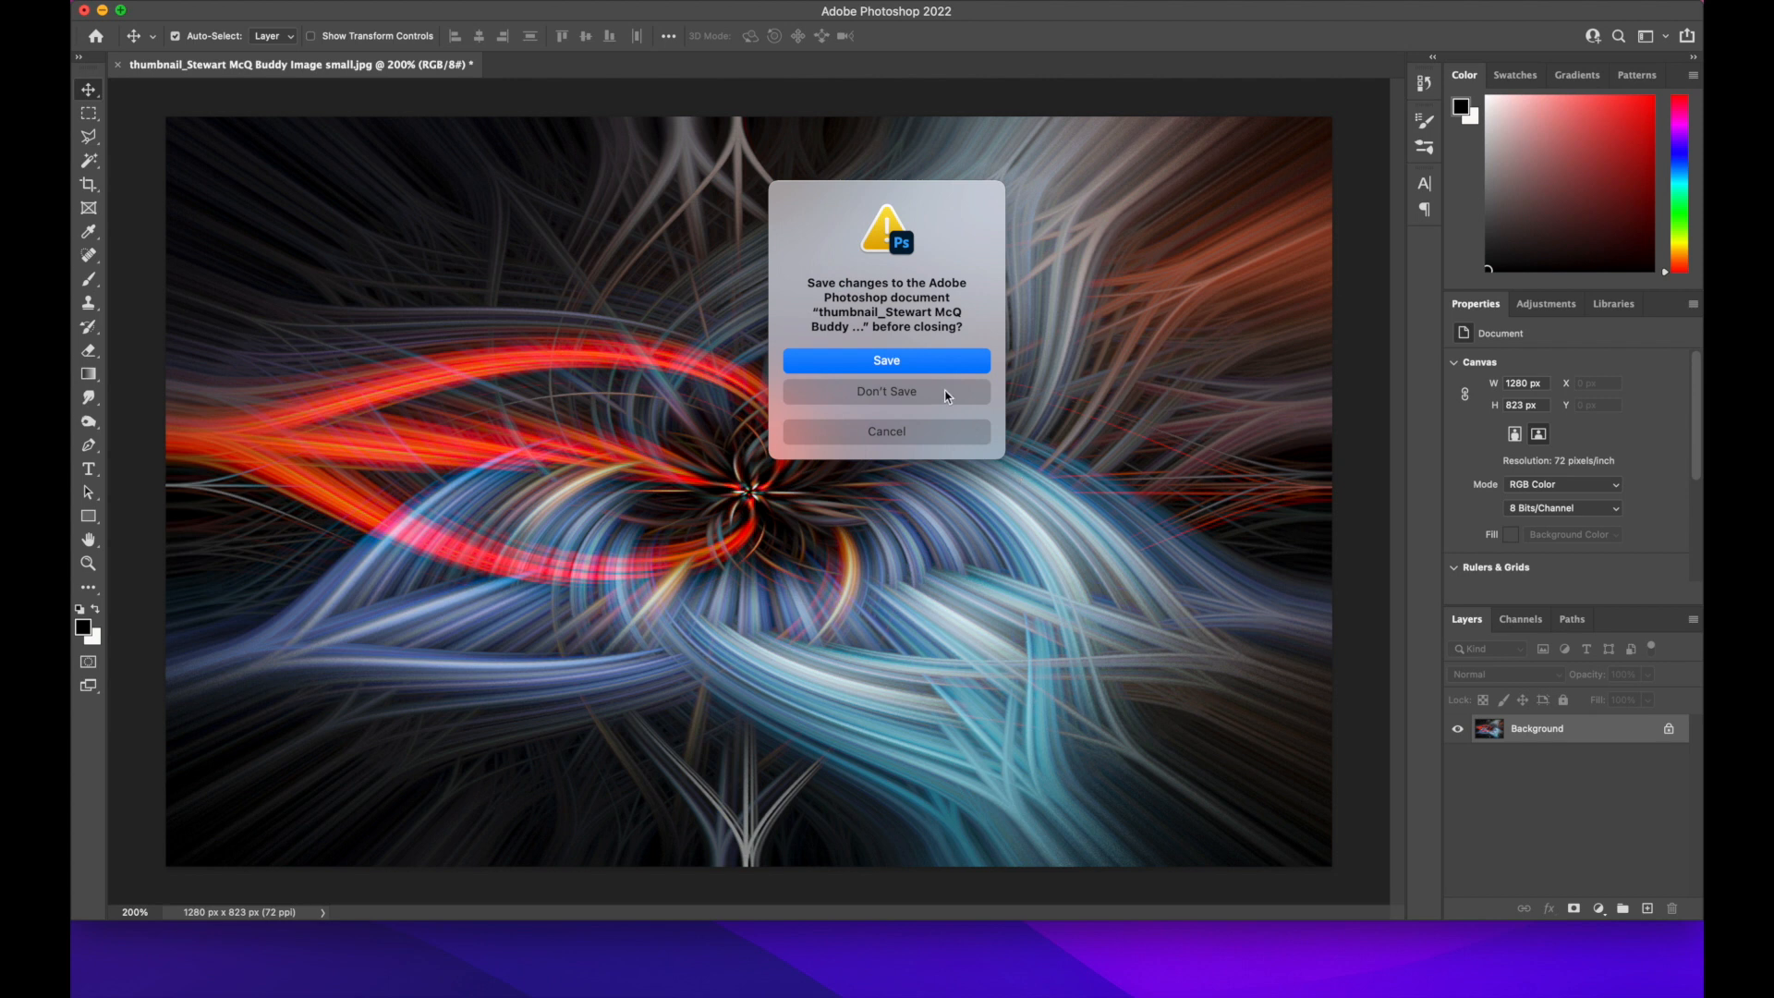